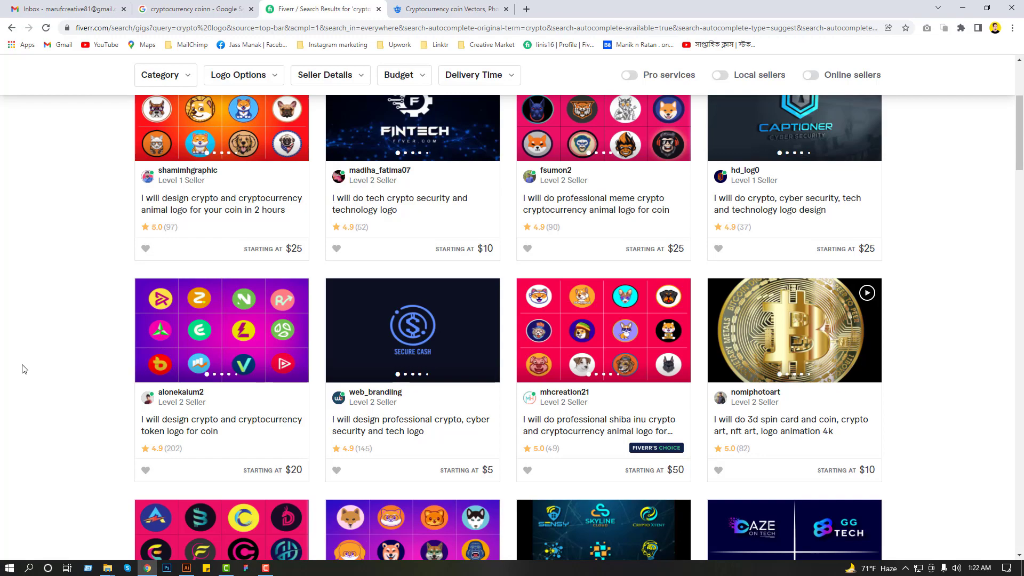
Browse the Fiverr crypto logo results for examples of coin and token designs.
{"action": "scroll", "coordinate": [23, 368], "scroll_direction": "down", "scroll_amount": 7}
{"action": "scroll", "coordinate": [23, 368], "scroll_direction": "down", "scroll_amount": 8}
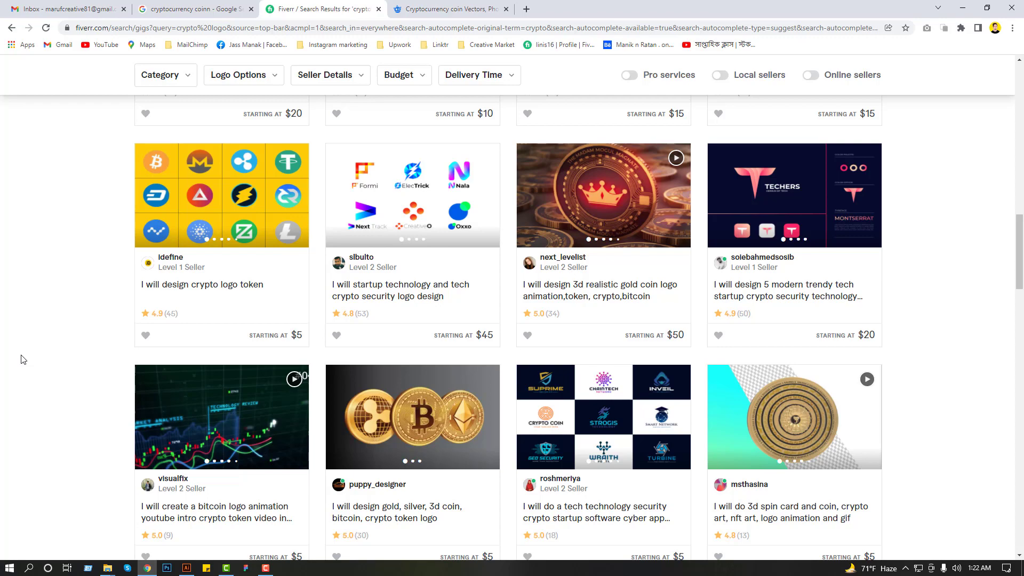
{"action": "scroll", "coordinate": [24, 359], "scroll_direction": "up", "scroll_amount": 12}
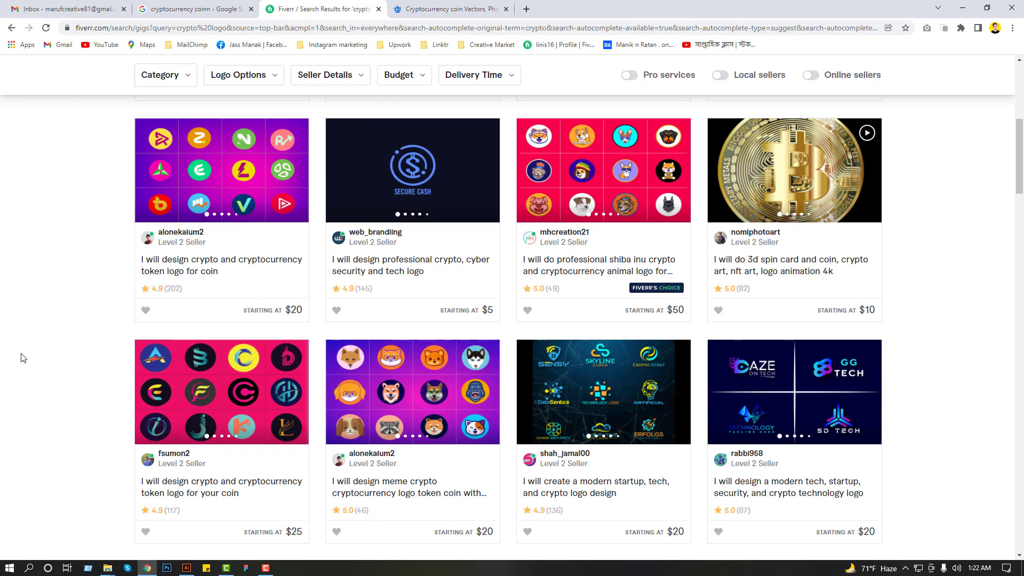
{"action": "scroll", "coordinate": [23, 358], "scroll_direction": "up", "scroll_amount": 6}
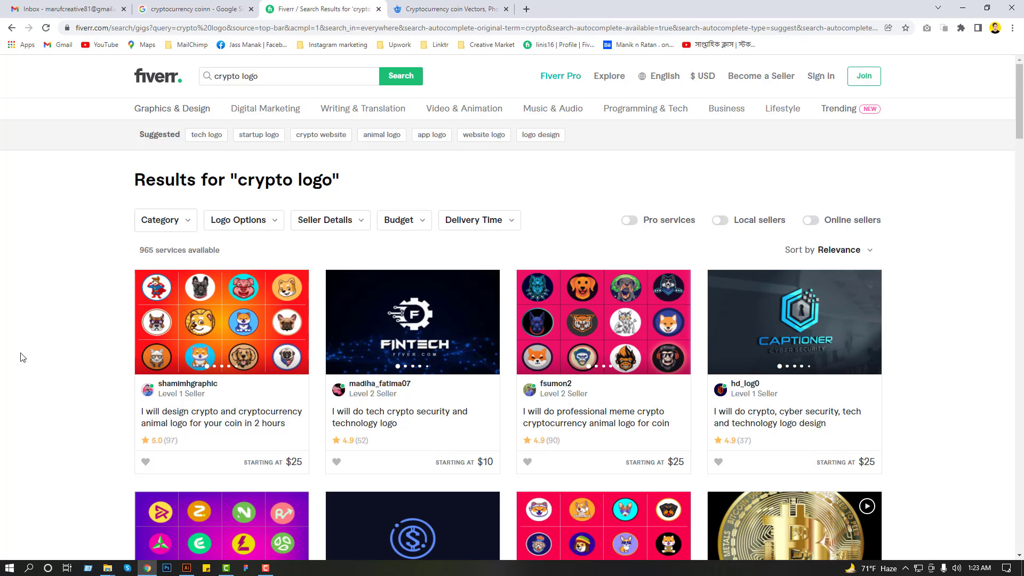
Switch to Illustrator and examine the four gold gradient swatches and the circuit-line coin artwork beside the artboard.
{"action": "left_click", "coordinate": [187, 568]}
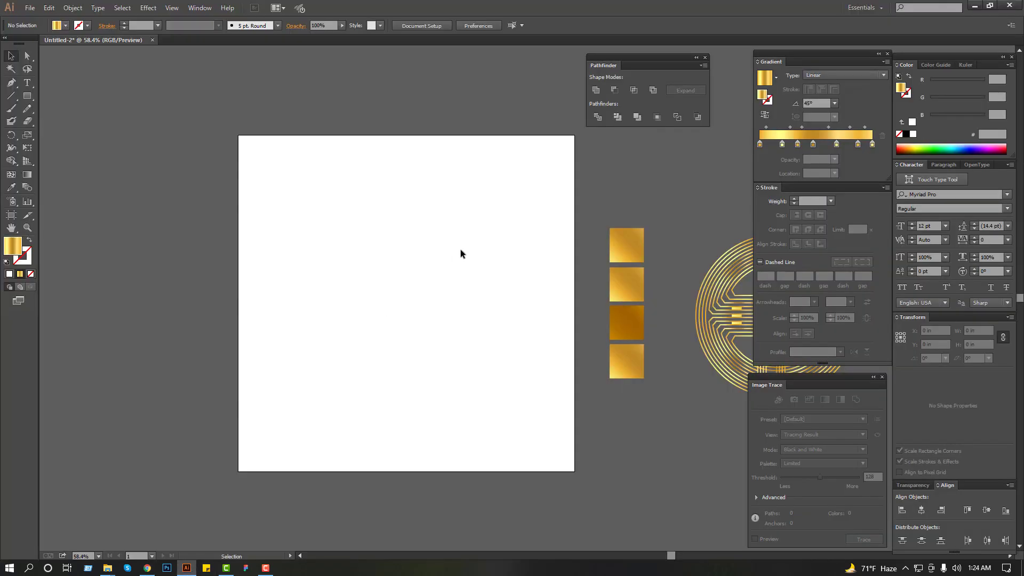
{"action": "left_click", "coordinate": [639, 244]}
{"action": "left_click_drag", "start_coordinate": [651, 255], "coordinate": [582, 256]}
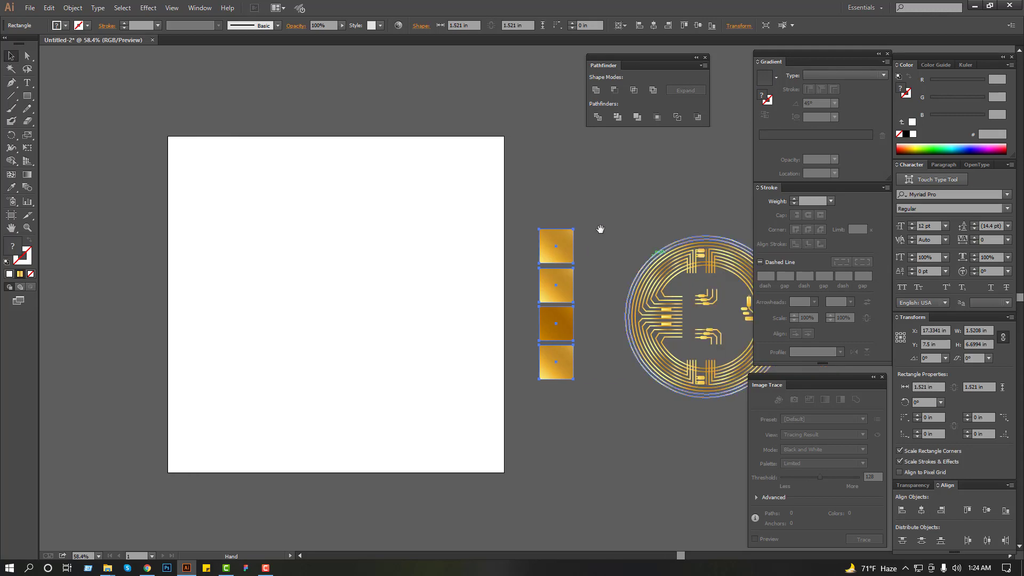
{"action": "left_click", "coordinate": [549, 193]}
{"action": "left_click_drag", "start_coordinate": [549, 193], "coordinate": [606, 403]}
{"action": "left_click", "coordinate": [548, 265]}
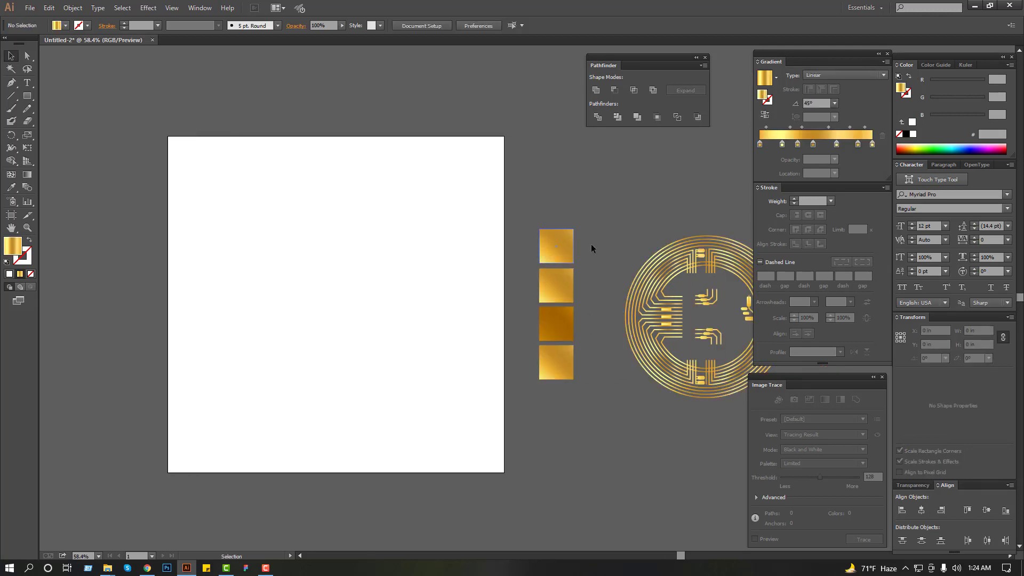
{"action": "left_click_drag", "start_coordinate": [576, 253], "coordinate": [537, 253]}
{"action": "left_click", "coordinate": [603, 265]}
{"action": "left_click_drag", "start_coordinate": [695, 404], "coordinate": [661, 404]}
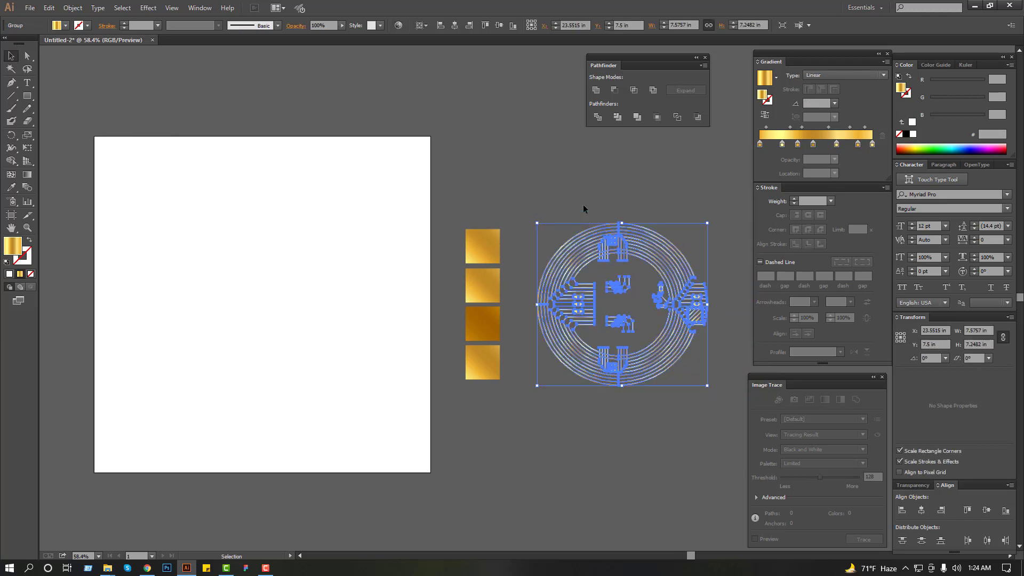
{"action": "left_click_drag", "start_coordinate": [573, 185], "coordinate": [661, 404]}
Draw a circle about 10.24 in in diameter and centre it horizontally and vertically on the artboard.
{"action": "key", "text": "space"}
{"action": "left_click_drag", "start_coordinate": [394, 426], "coordinate": [410, 427]}
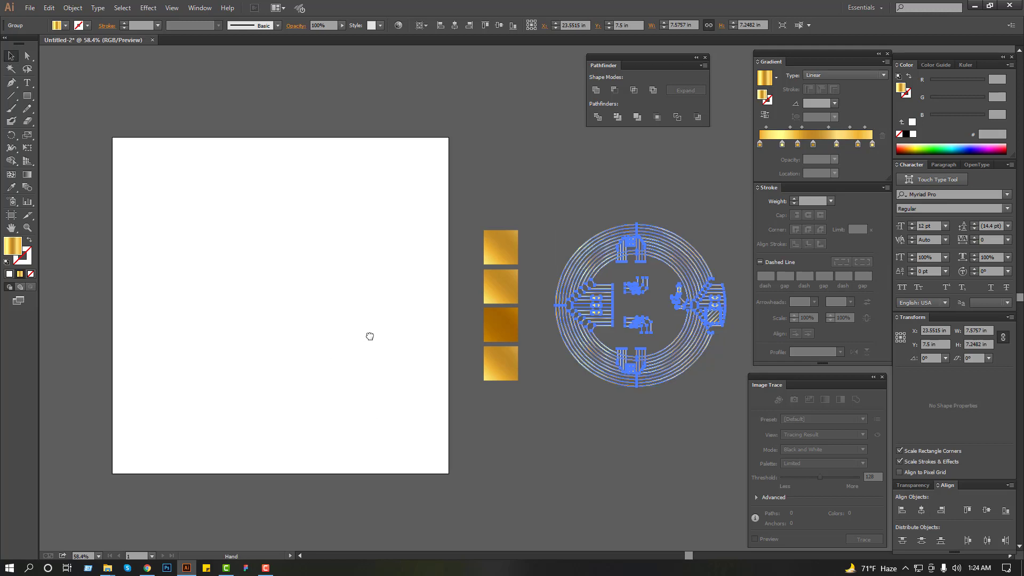
{"action": "scroll", "coordinate": [170, 283], "scroll_direction": "left", "scroll_amount": 2}
{"action": "left_click_drag", "start_coordinate": [28, 97], "coordinate": [55, 124]}
{"action": "left_click_drag", "start_coordinate": [343, 276], "coordinate": [455, 391]}
{"action": "left_click", "coordinate": [454, 25]}
{"action": "left_click", "coordinate": [498, 25]}
Fill the circle with the dark gold gradient sampled from the third swatch using the Eyedropper.
{"action": "left_click", "coordinate": [11, 187]}
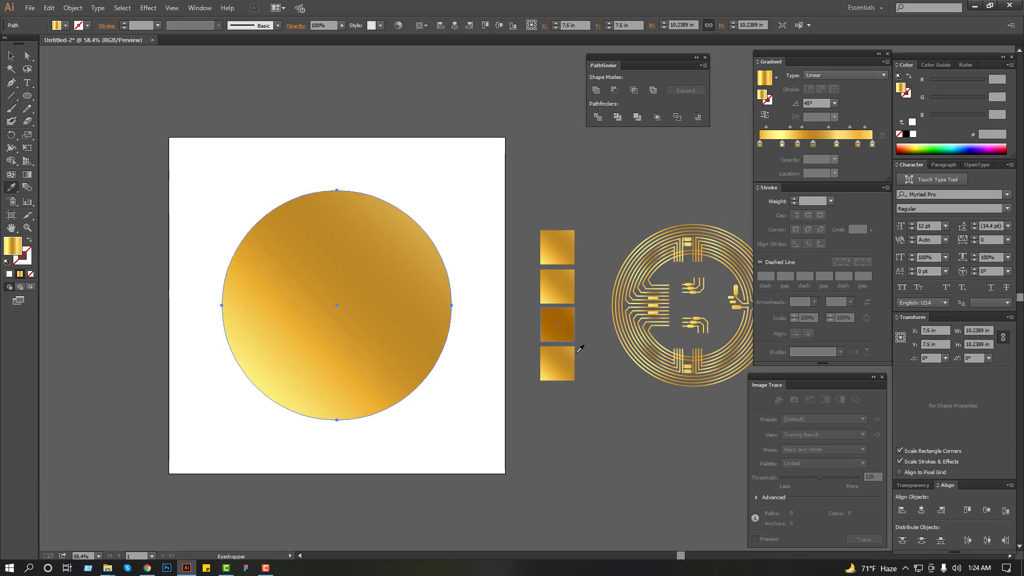
{"action": "left_click", "coordinate": [563, 321]}
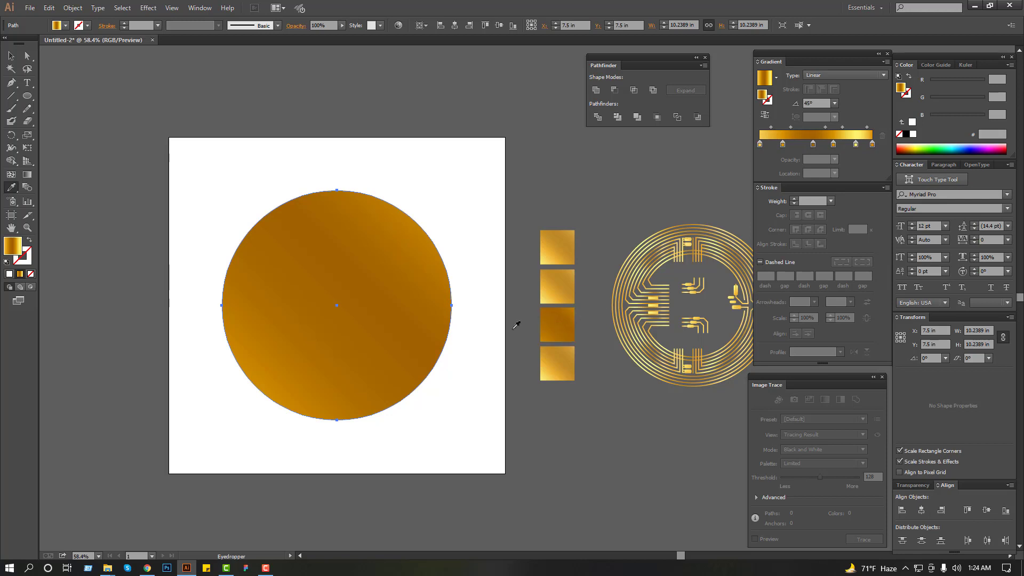
{"action": "key", "text": "v"}
{"action": "left_click", "coordinate": [388, 126]}
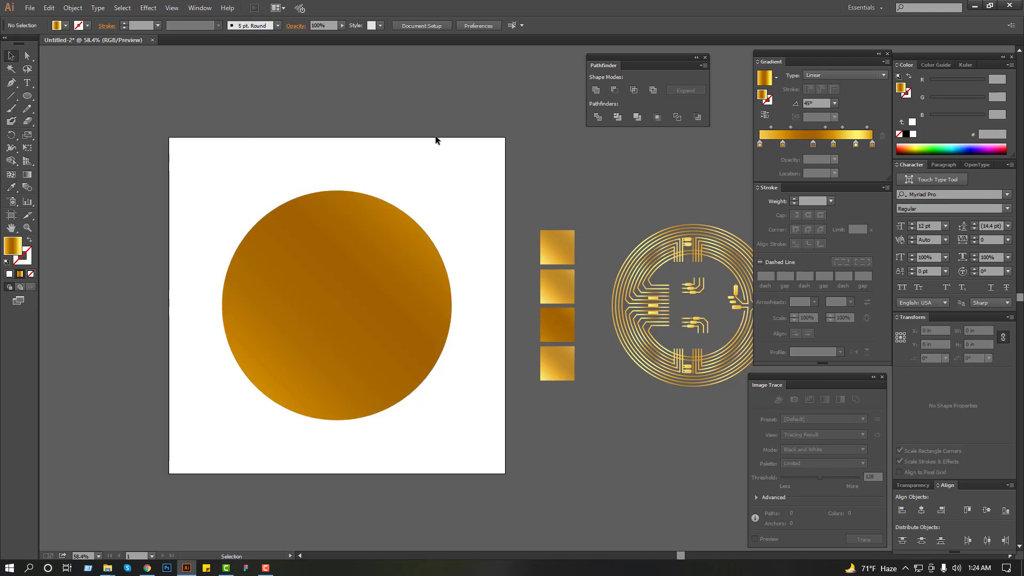
{"action": "left_click_drag", "start_coordinate": [572, 415], "coordinate": [573, 415]}
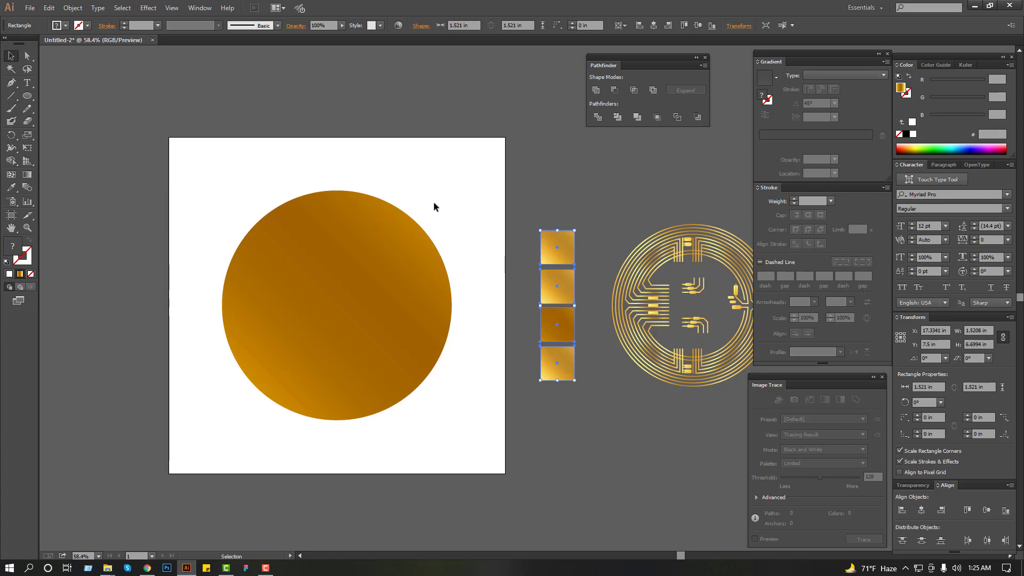
{"action": "left_click", "coordinate": [331, 306]}
Switch to the Freepik results in Chrome and copy the preview image of the golden bitcoin coins isolated on white.
{"action": "left_click", "coordinate": [147, 568]}
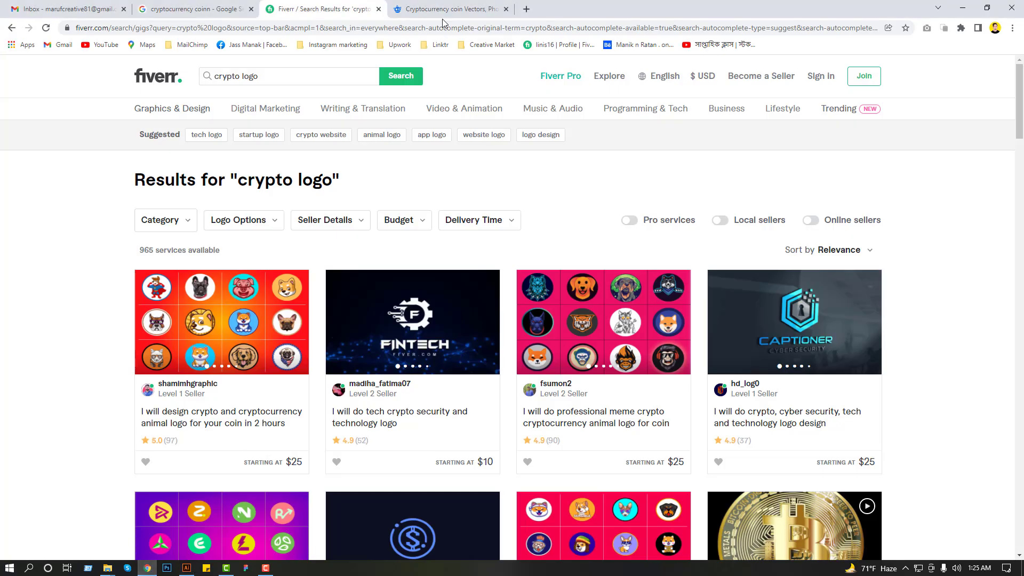
{"action": "left_click", "coordinate": [463, 10]}
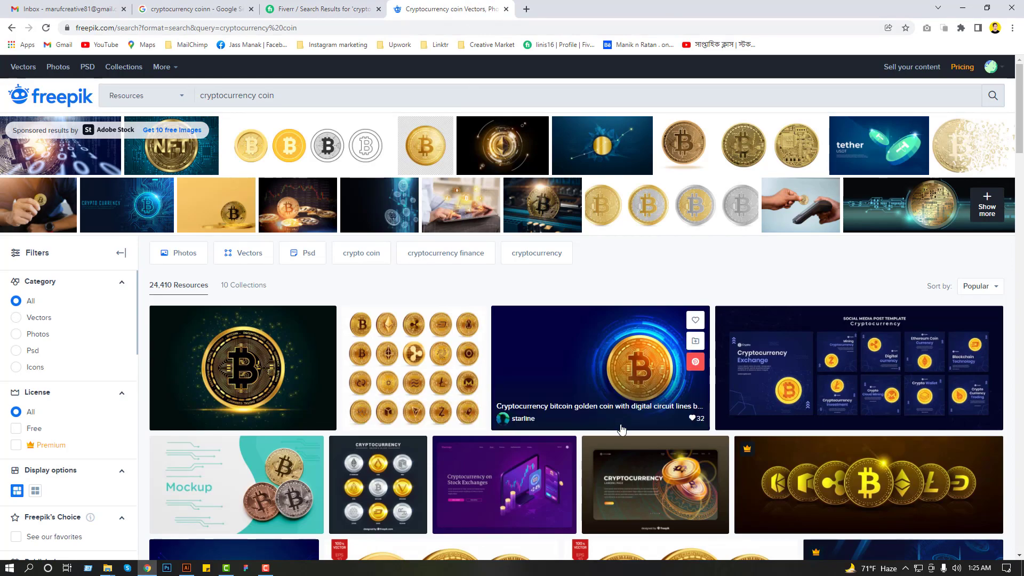
{"action": "scroll", "coordinate": [629, 357], "scroll_direction": "down", "scroll_amount": 4}
{"action": "scroll", "coordinate": [629, 357], "scroll_direction": "down", "scroll_amount": 7}
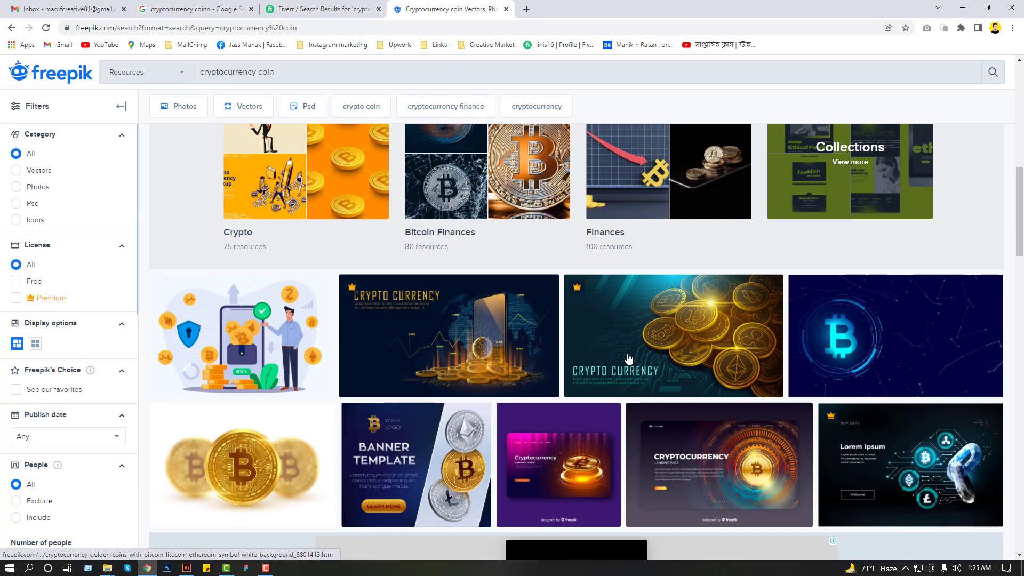
{"action": "left_click", "coordinate": [268, 465]}
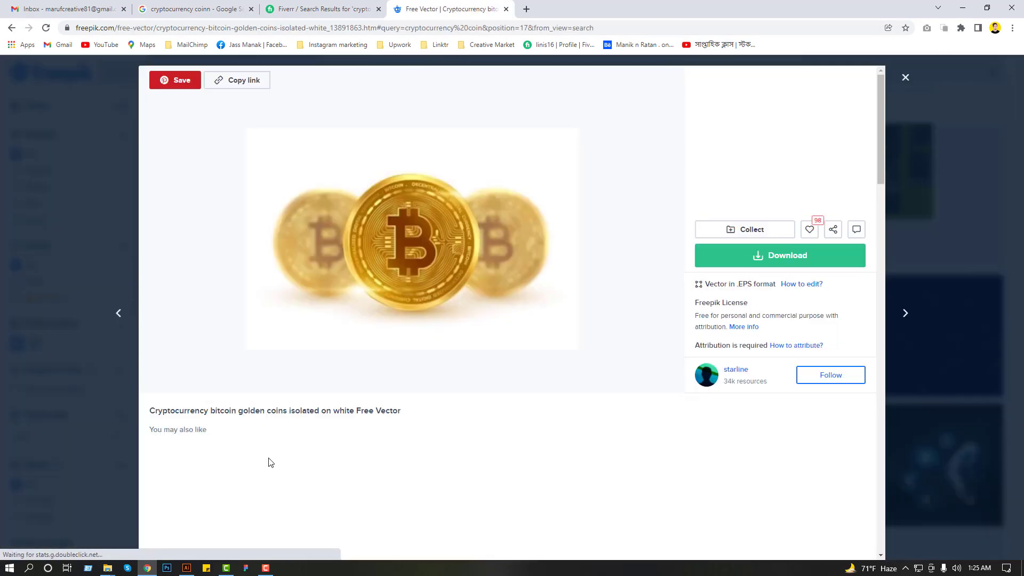
{"action": "right_click", "coordinate": [442, 211]}
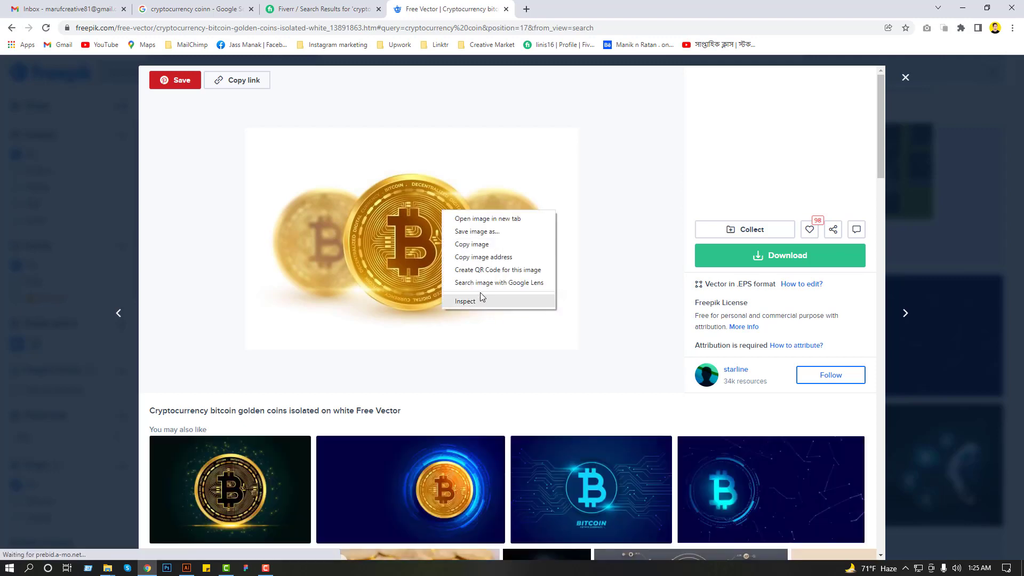
{"action": "left_click", "coordinate": [471, 244]}
Paste the bitcoin coin image into the Illustrator document and place it centred just above the artboard as a reference.
{"action": "left_click", "coordinate": [187, 567]}
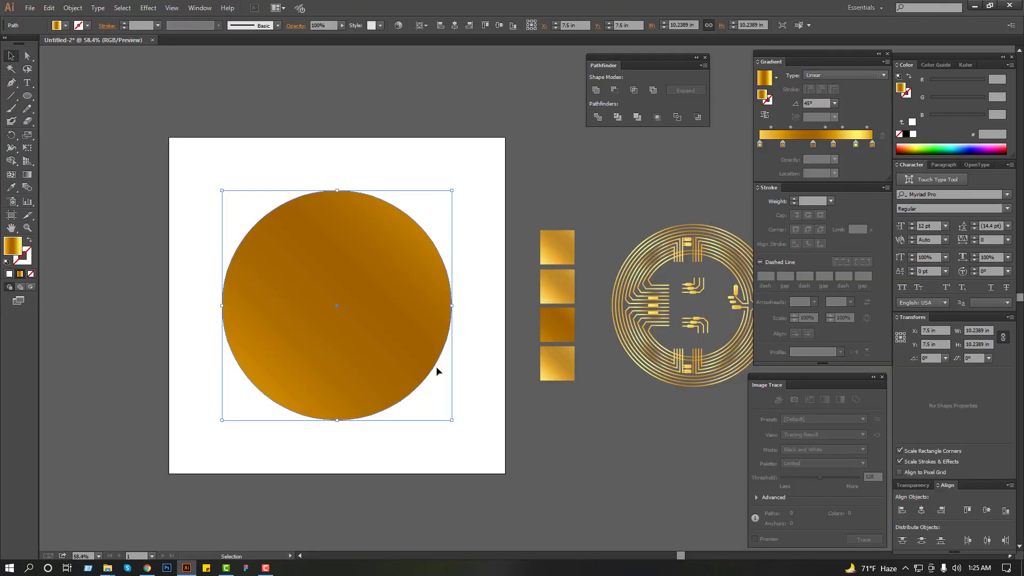
{"action": "left_click", "coordinate": [525, 423]}
{"action": "key", "text": "ctrl+v"}
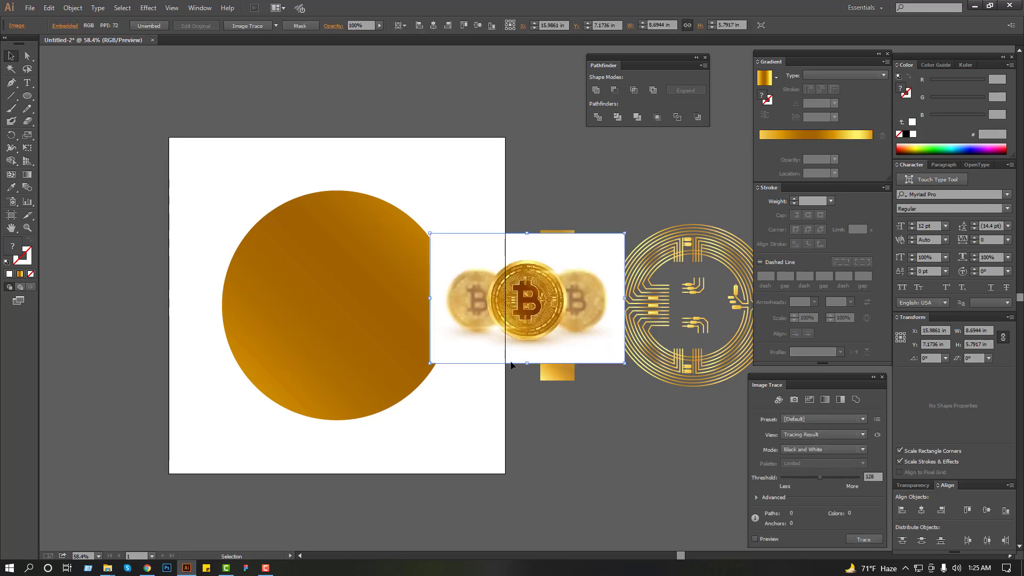
{"action": "left_click_drag", "start_coordinate": [512, 290], "coordinate": [332, 116]}
{"action": "left_click_drag", "start_coordinate": [470, 158], "coordinate": [486, 206]}
{"action": "left_click_drag", "start_coordinate": [401, 181], "coordinate": [393, 125]}
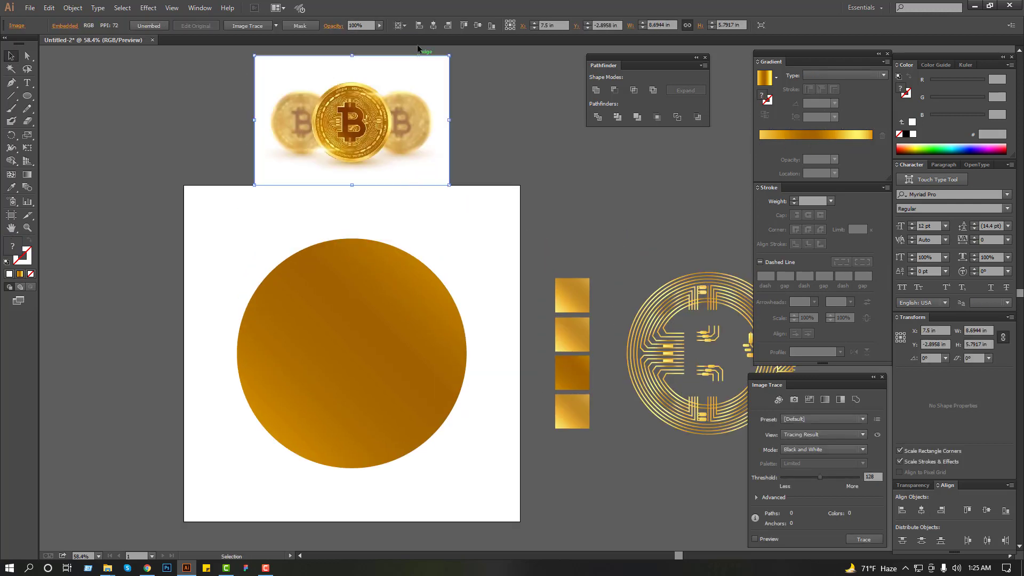
{"action": "left_click", "coordinate": [509, 118]}
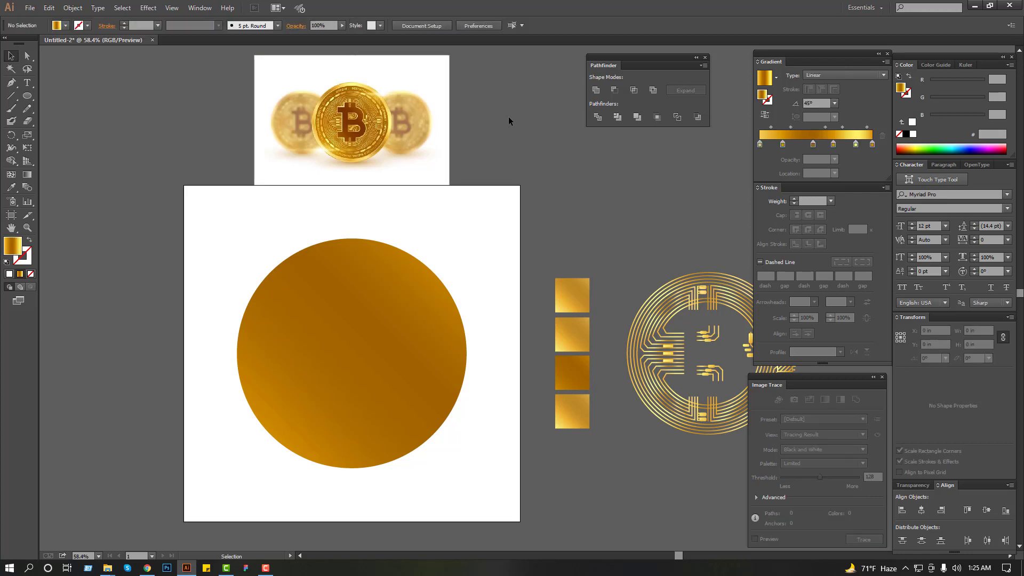
Offset the gold circle's path inward to create a concentric inner circle about 9.24 in wide.
{"action": "left_click", "coordinate": [418, 312]}
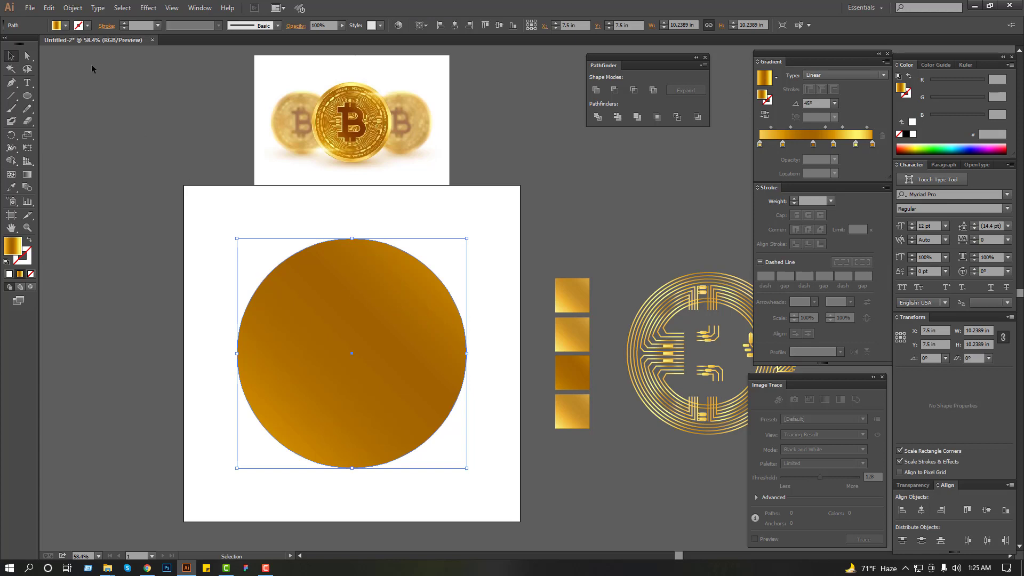
{"action": "left_click", "coordinate": [441, 26]}
{"action": "left_click", "coordinate": [454, 26]}
{"action": "left_click", "coordinate": [72, 7]}
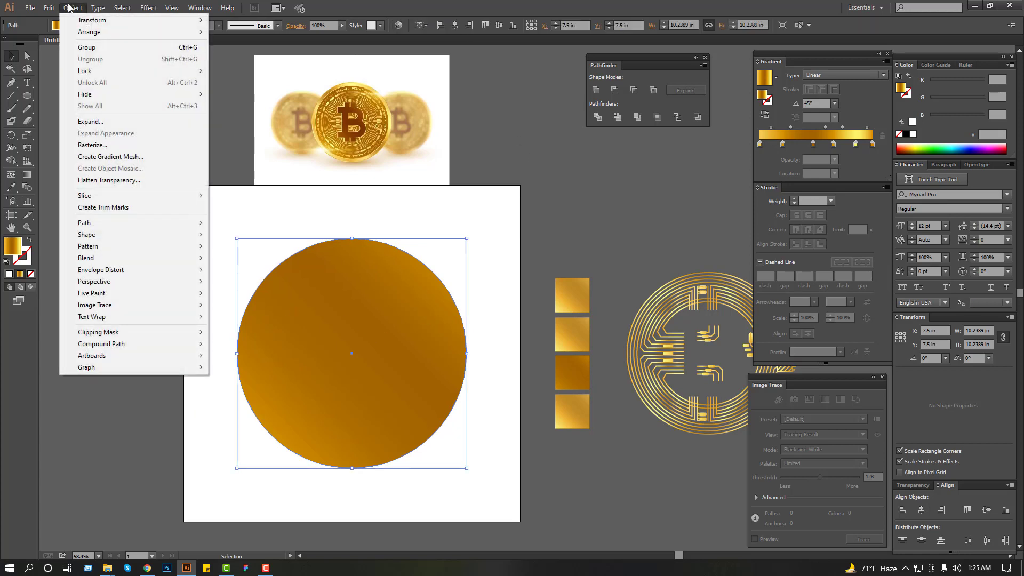
{"action": "mouse_move", "coordinate": [125, 221]}
{"action": "left_click", "coordinate": [240, 258]}
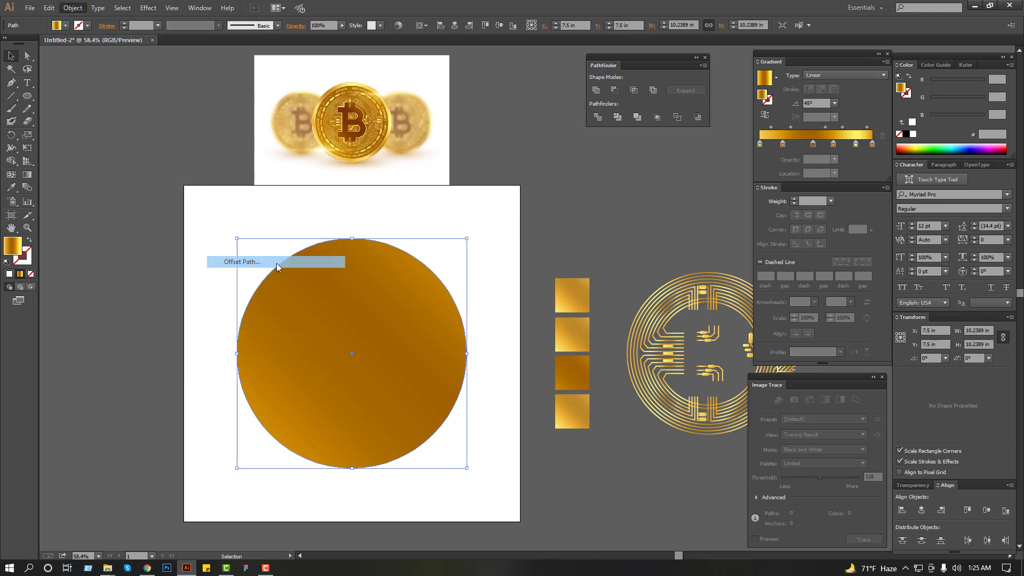
{"action": "left_click", "coordinate": [506, 314]}
{"action": "left_click", "coordinate": [554, 258]}
{"action": "key", "text": "Down"}
{"action": "key", "text": "Down"}
{"action": "key", "text": "Down"}
{"action": "key", "text": "Down"}
{"action": "key", "text": "Down"}
{"action": "key", "text": "Down"}
{"action": "key", "text": "Down"}
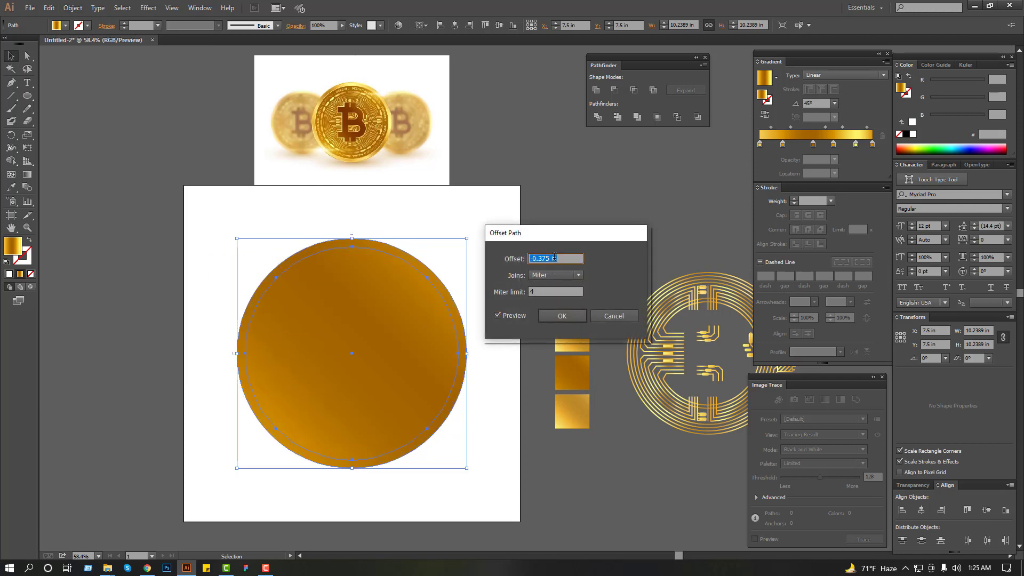
{"action": "key", "text": "Up"}
{"action": "left_click", "coordinate": [562, 316]}
{"action": "left_click", "coordinate": [229, 220]}
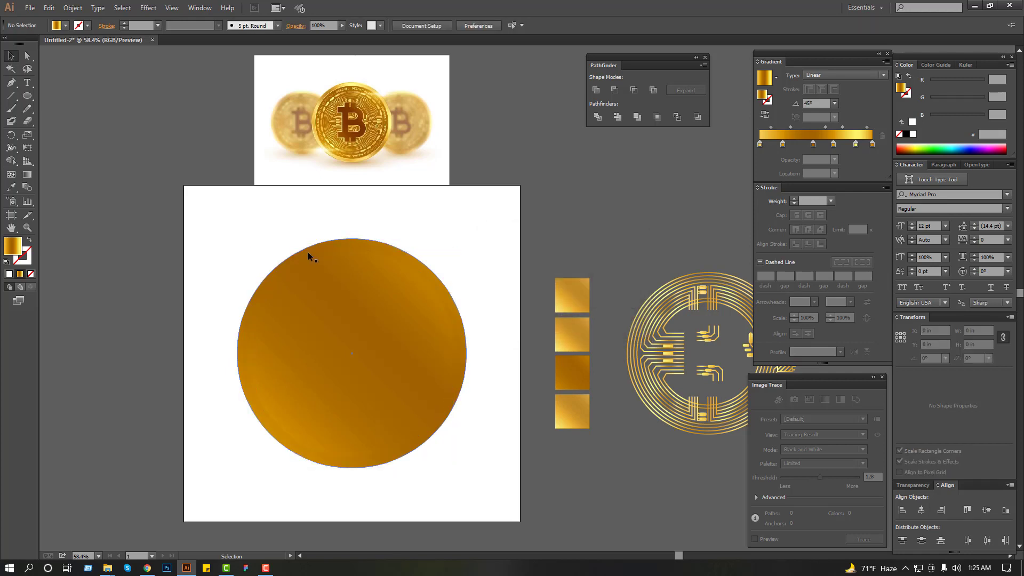
Duplicate the large outer gold circle in place so a full disc stays behind the shapes being cut.
{"action": "left_click", "coordinate": [320, 274]}
{"action": "key", "text": "ctrl+space"}
{"action": "left_click_drag", "start_coordinate": [251, 215], "coordinate": [551, 376]}
{"action": "key", "text": "ctrl+1"}
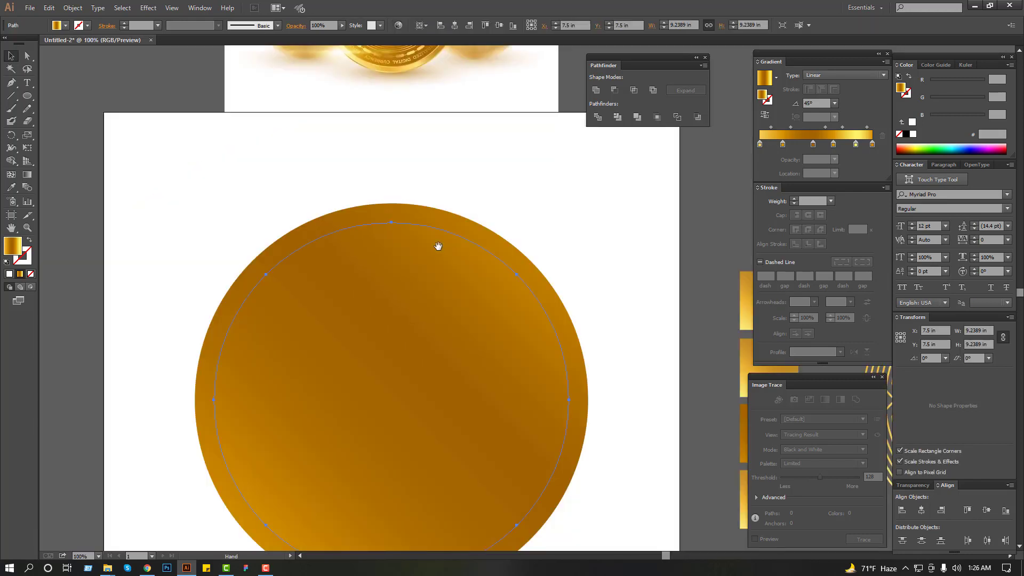
{"action": "left_click", "coordinate": [445, 211]}
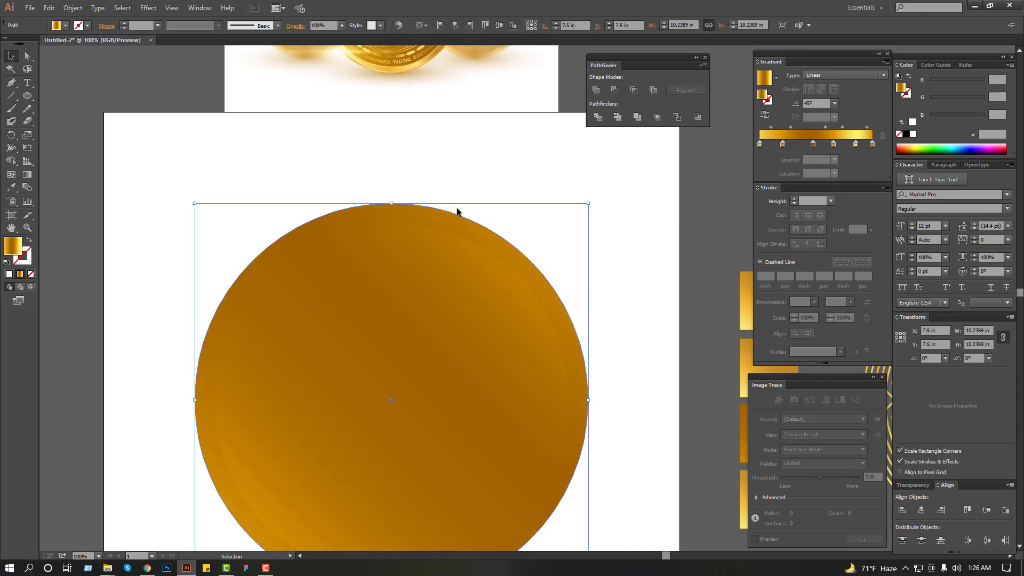
{"action": "key", "text": "a"}
{"action": "key", "text": "v"}
{"action": "left_click", "coordinate": [456, 208]}
Subtract the inner circle from the outer circle with Minus Front to form a rim ring.
{"action": "left_click", "coordinate": [460, 253]}
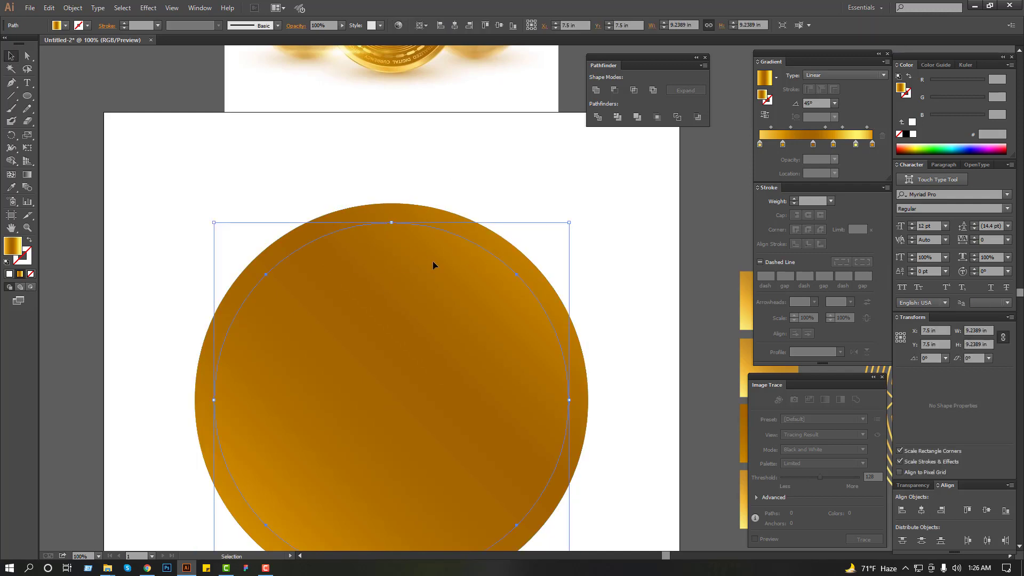
{"action": "left_click", "coordinate": [441, 216], "text": "shift"}
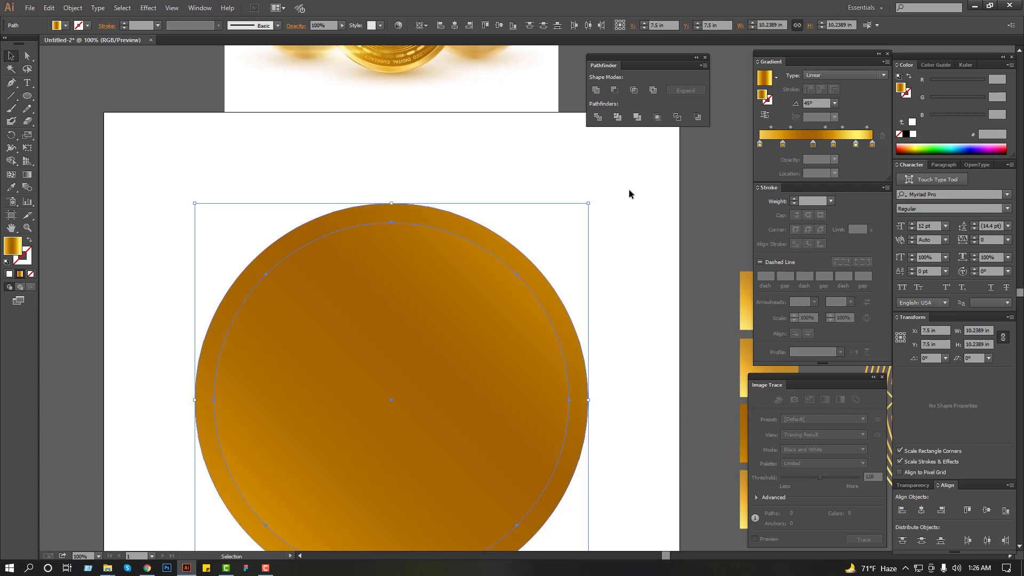
{"action": "left_click", "coordinate": [615, 90]}
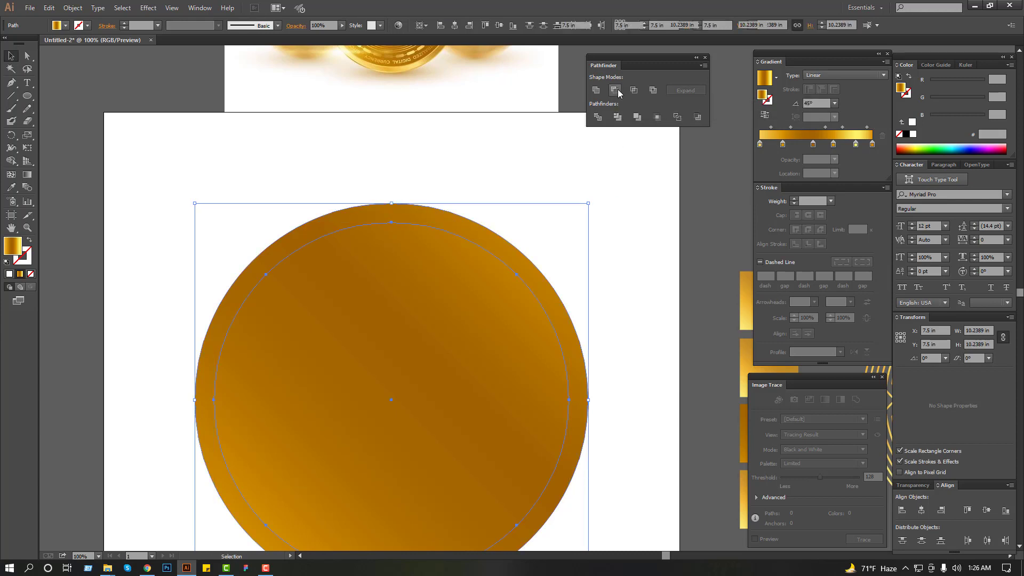
{"action": "left_click", "coordinate": [524, 149]}
{"action": "left_click_drag", "start_coordinate": [447, 229], "coordinate": [451, 162]}
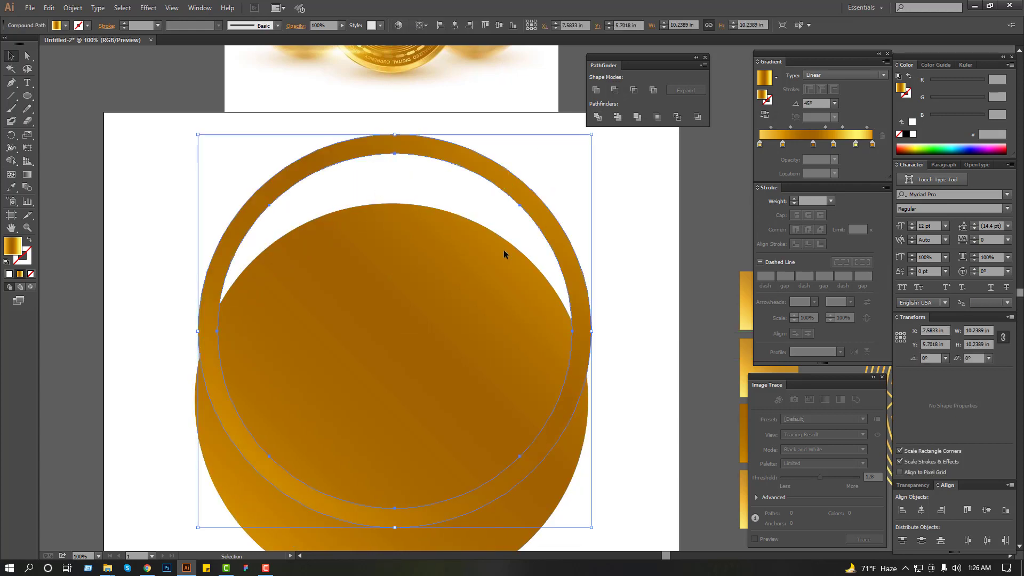
{"action": "key", "text": "a"}
{"action": "key", "text": "ctrl+z"}
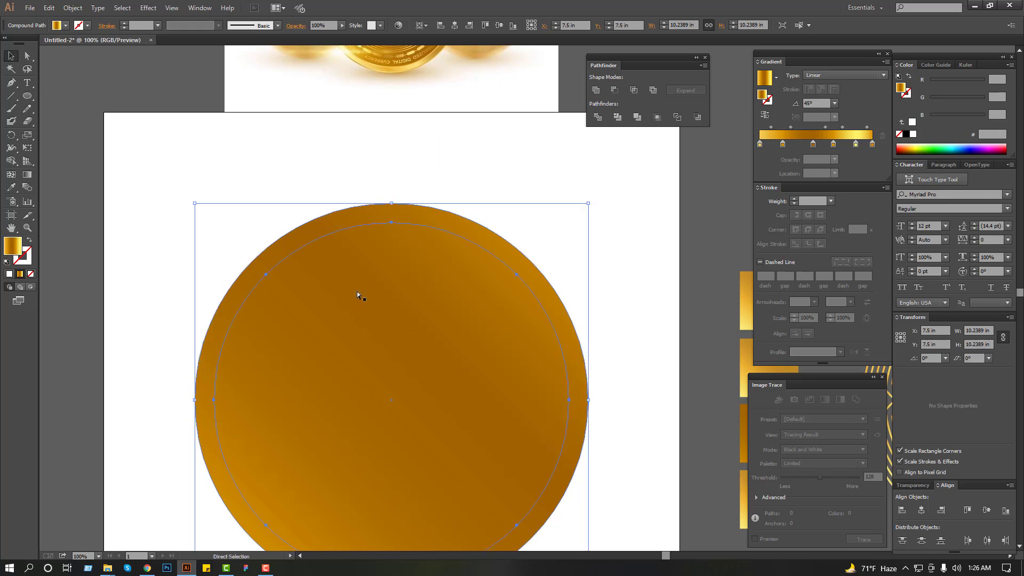
Fill the rim ring with the light gold gradient sampled from the topmost colour square beside the artboard.
{"action": "scroll", "coordinate": [357, 290], "scroll_direction": "down", "scroll_amount": 1}
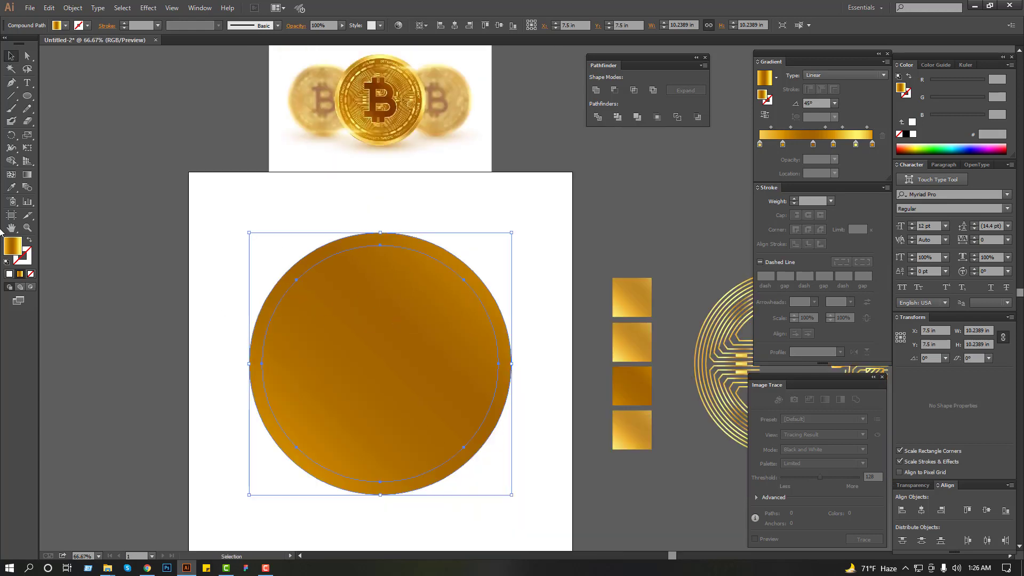
{"action": "left_click", "coordinate": [11, 187]}
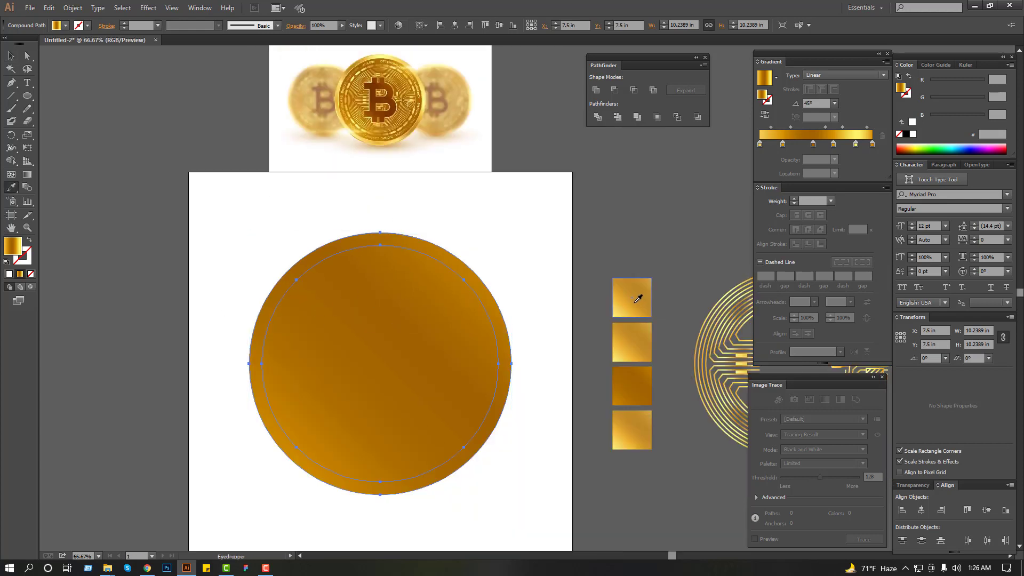
{"action": "left_click", "coordinate": [628, 306]}
{"action": "key", "text": "v"}
{"action": "left_click", "coordinate": [139, 144]}
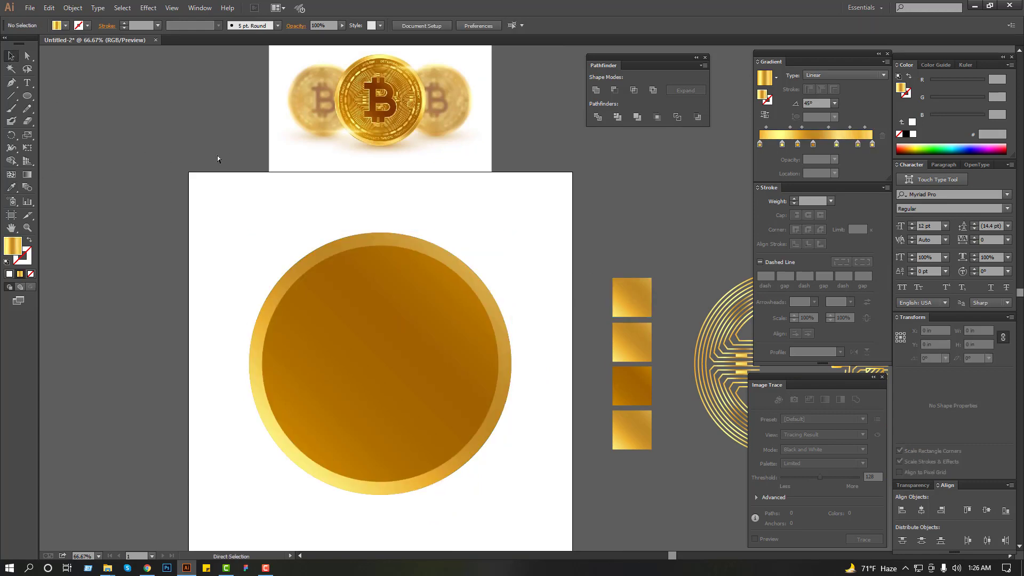
Show the rulers and change the document's units to pixels.
{"action": "key", "text": "ctrl+r"}
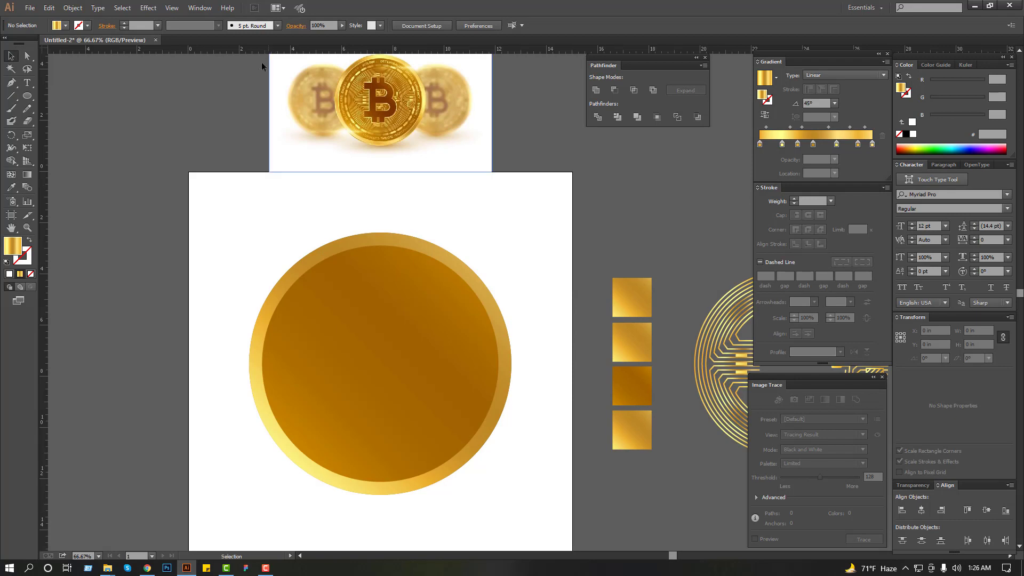
{"action": "right_click", "coordinate": [246, 49]}
{"action": "left_click", "coordinate": [259, 118]}
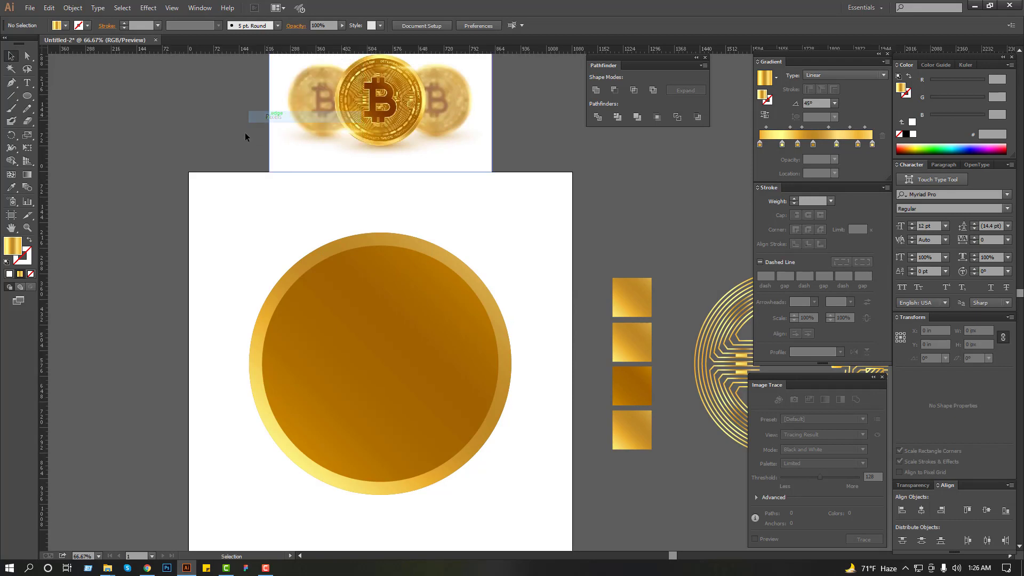
Offset the rim ring's path by -4 px to create a slightly narrower ring within it.
{"action": "key", "text": "z"}
{"action": "left_click_drag", "start_coordinate": [269, 174], "coordinate": [519, 314]}
{"action": "left_click", "coordinate": [474, 283], "text": "ctrl+alt"}
{"action": "left_click", "coordinate": [474, 282], "text": "ctrl+alt"}
{"action": "left_click", "coordinate": [465, 265]}
{"action": "left_click", "coordinate": [410, 259], "text": "ctrl+alt"}
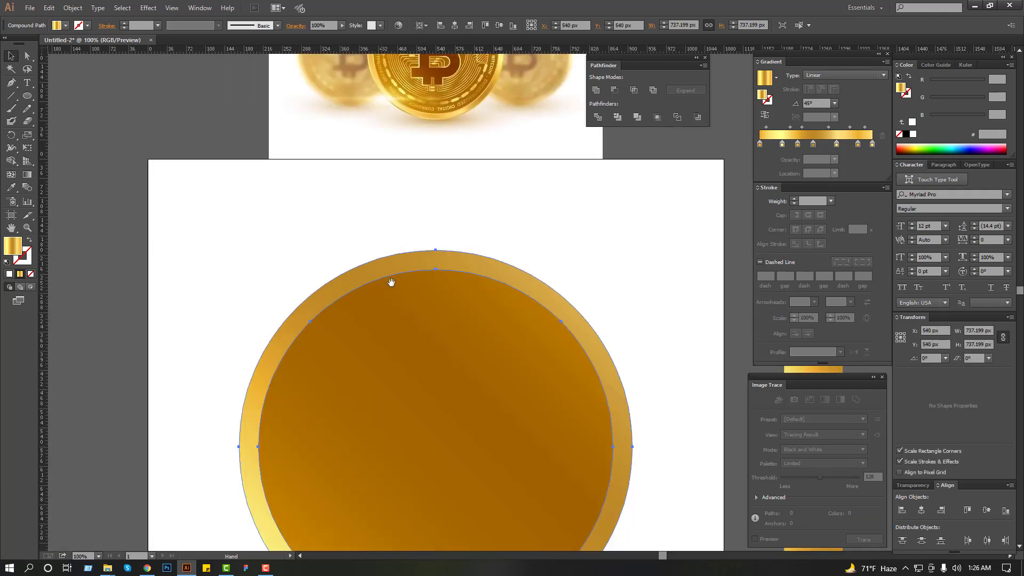
{"action": "left_click_drag", "start_coordinate": [391, 284], "coordinate": [385, 251]}
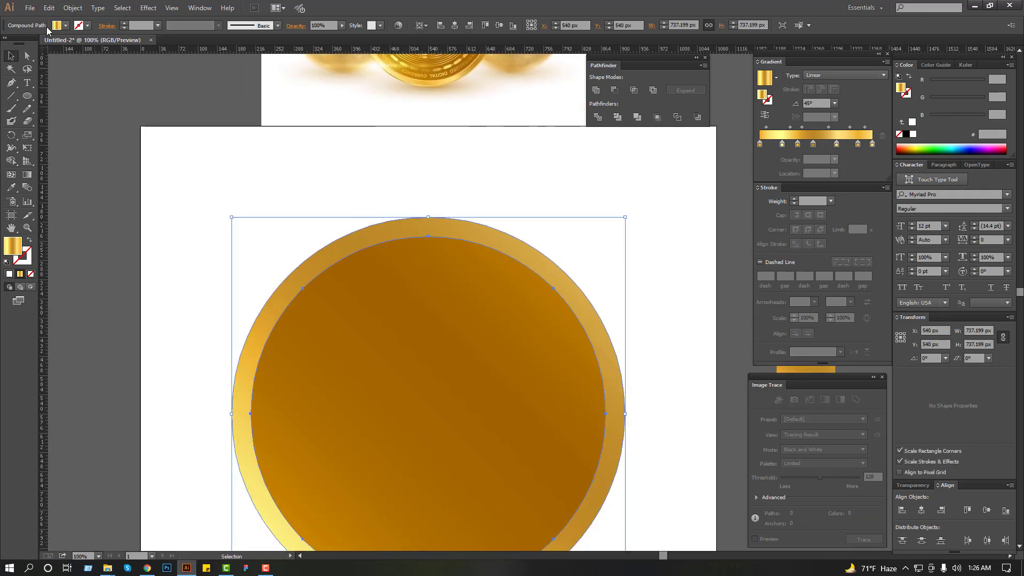
{"action": "left_click", "coordinate": [73, 8]}
{"action": "mouse_move", "coordinate": [108, 223]}
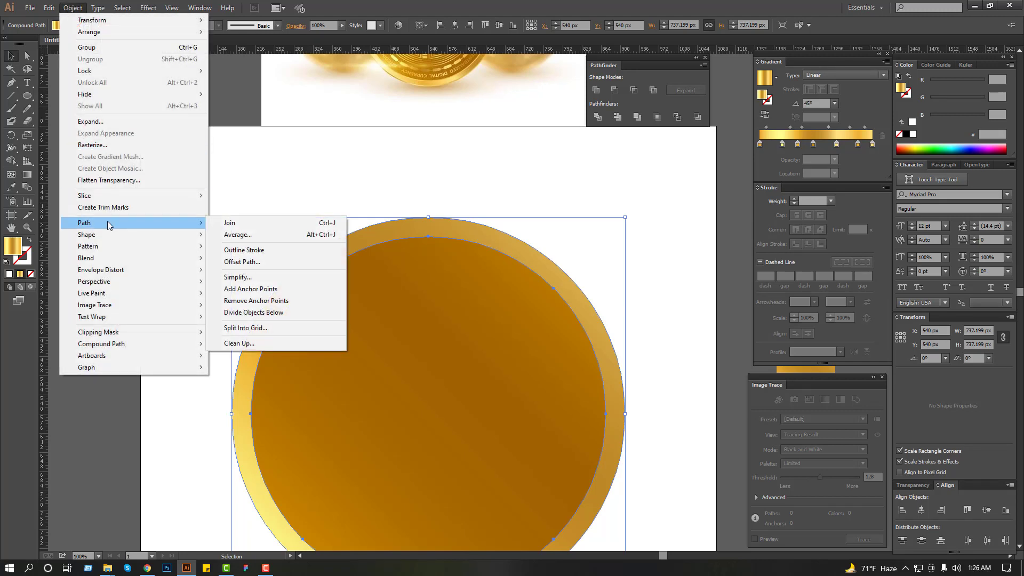
{"action": "left_click", "coordinate": [242, 262]}
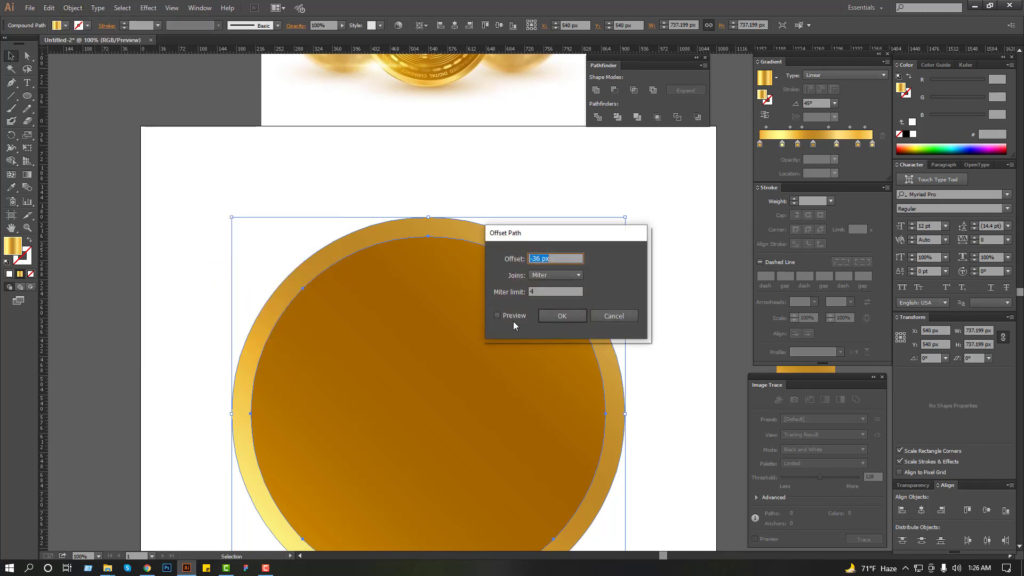
{"action": "left_click", "coordinate": [509, 315]}
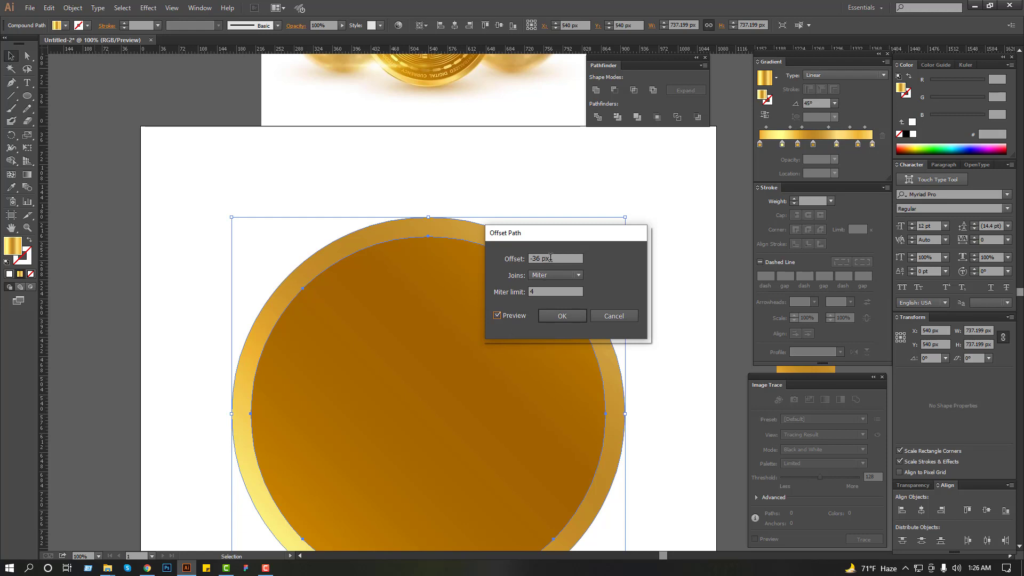
{"action": "left_click_drag", "start_coordinate": [560, 258], "coordinate": [460, 259]}
{"action": "type", "text": "0"}
{"action": "scroll", "coordinate": [545, 256], "scroll_direction": "down", "scroll_amount": 4}
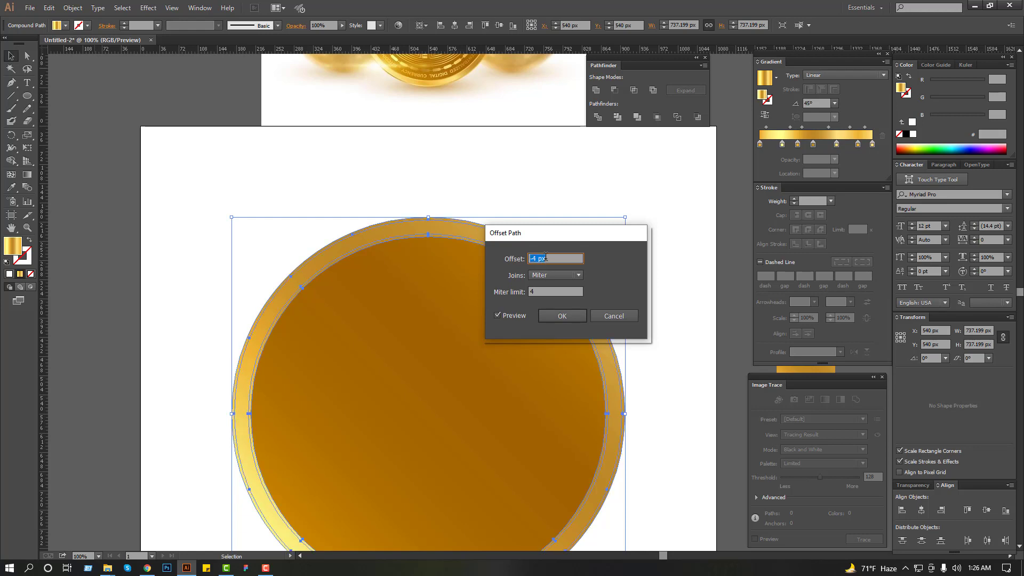
{"action": "left_click", "coordinate": [564, 316]}
Give the narrower offset ring a different light gold gradient so the rim gets contrasting edges.
{"action": "key", "text": "ctrl+shift+a"}
{"action": "left_click", "coordinate": [544, 275]}
{"action": "key", "text": "ctrl+minus"}
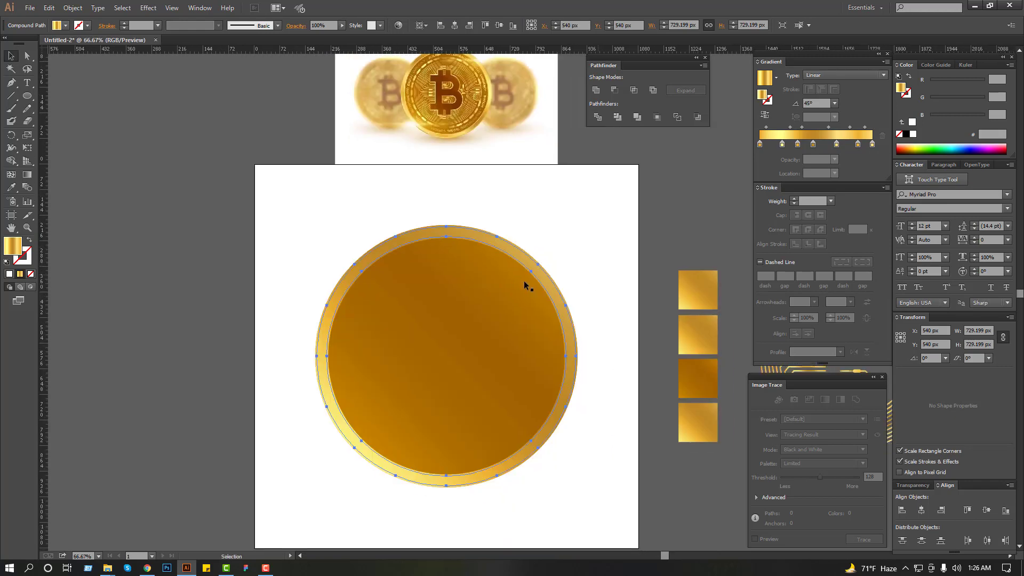
{"action": "key", "text": "ctrl+shift+a"}
{"action": "left_click", "coordinate": [533, 273]}
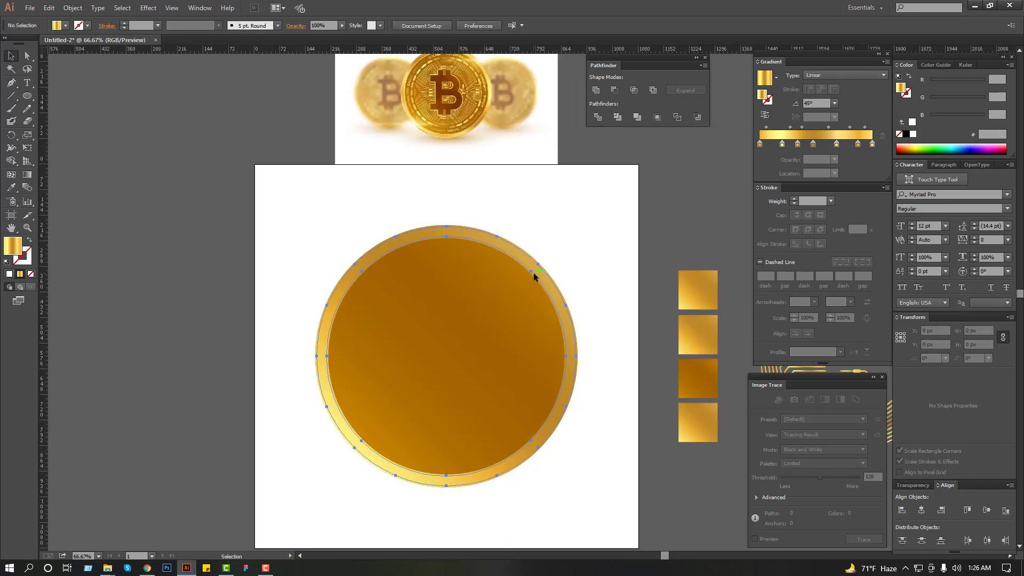
{"action": "left_click", "coordinate": [766, 114]}
{"action": "left_click", "coordinate": [622, 208]}
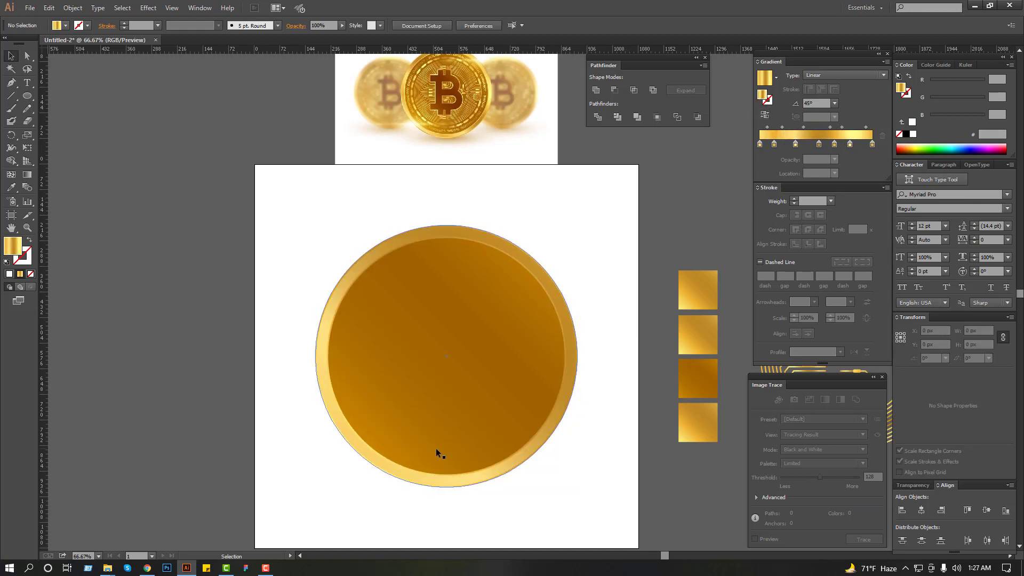
Inspect the rim's contrasting edges up close and the coin as a whole.
{"action": "left_click_drag", "start_coordinate": [274, 211], "coordinate": [563, 369]}
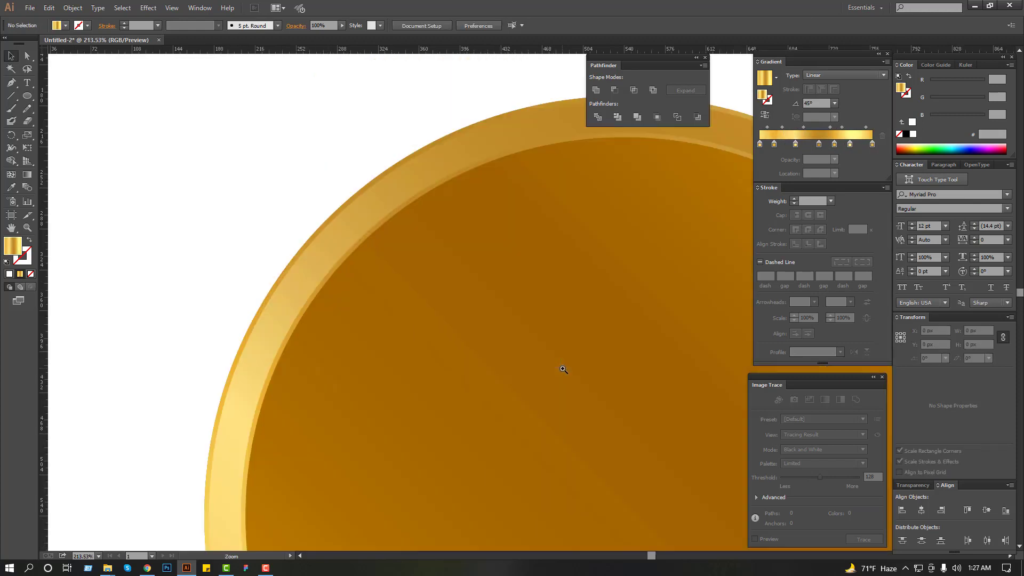
{"action": "left_click", "coordinate": [370, 290], "text": "ctrl+alt"}
{"action": "left_click", "coordinate": [370, 289], "text": "ctrl+alt"}
{"action": "left_click", "coordinate": [457, 273], "text": "ctrl+alt"}
{"action": "left_click", "coordinate": [457, 272], "text": "ctrl+alt"}
{"action": "left_click", "coordinate": [457, 273], "text": "ctrl+alt"}
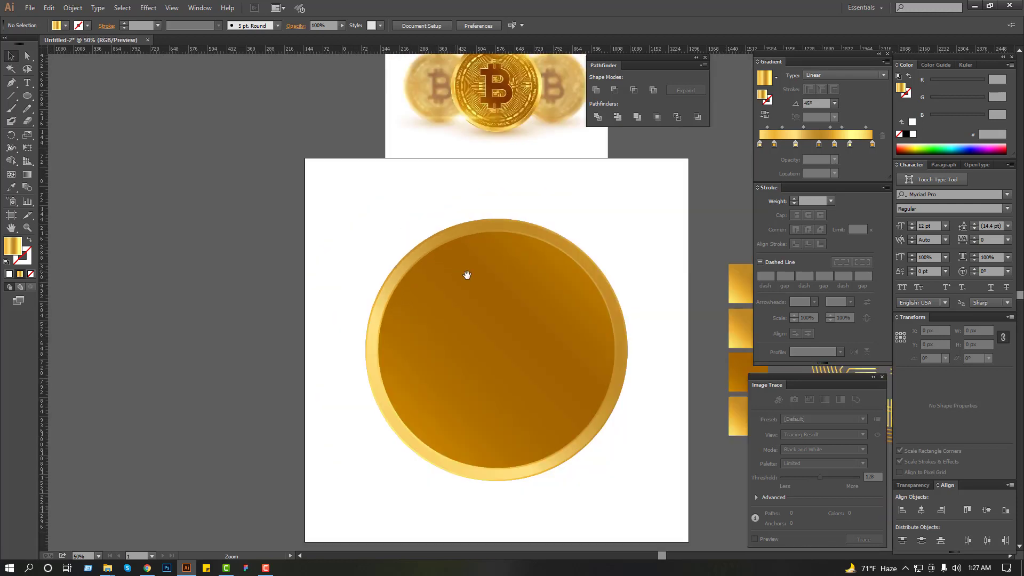
{"action": "left_click", "coordinate": [505, 286], "text": "ctrl"}
{"action": "left_click_drag", "start_coordinate": [494, 279], "coordinate": [448, 290]}
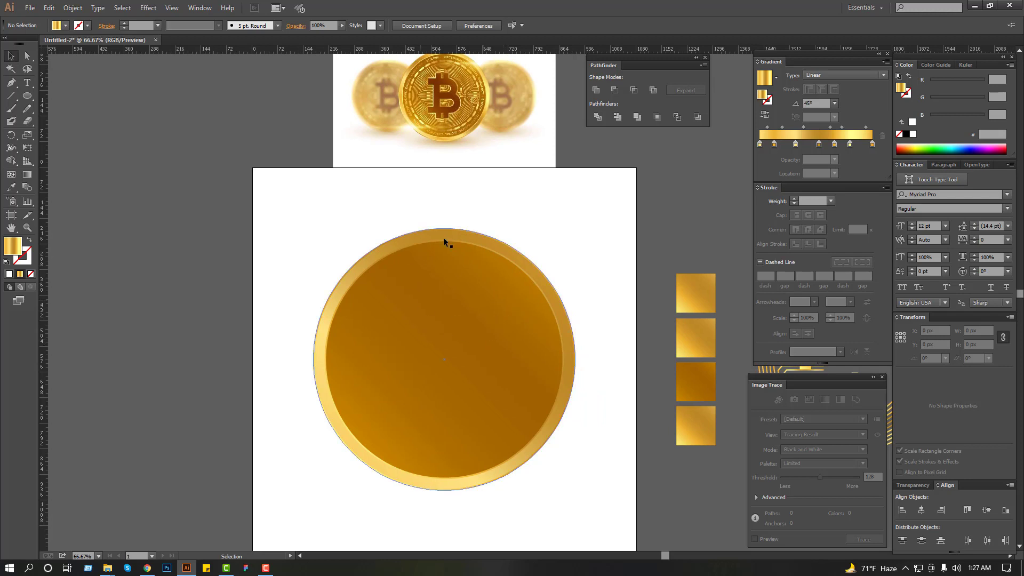
Examine the dashed ring and lettering on the reference bitcoin and compare them with the drawn coin.
{"action": "left_click_drag", "start_coordinate": [391, 93], "coordinate": [543, 196]}
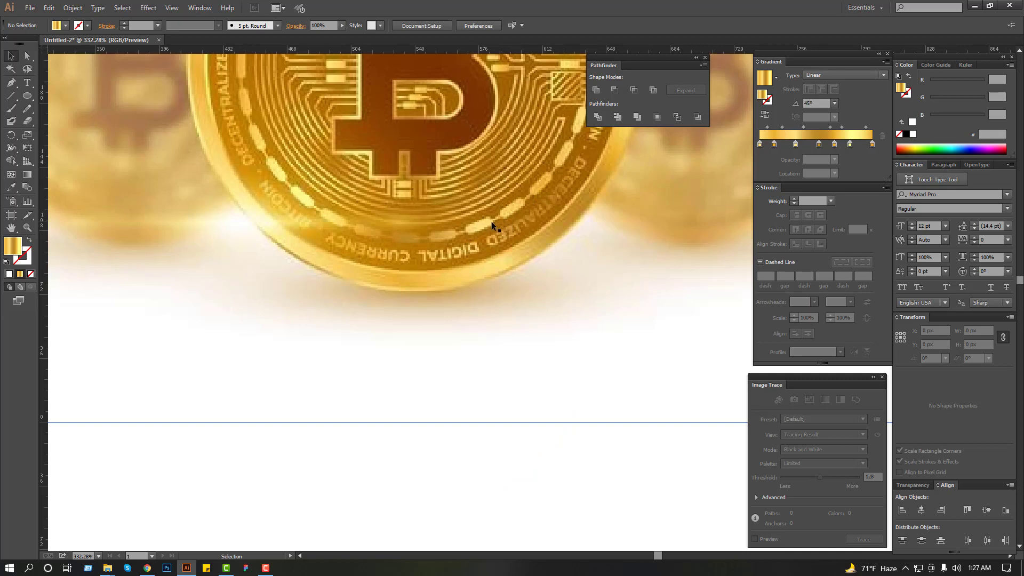
{"action": "scroll", "coordinate": [462, 261], "scroll_direction": "down", "scroll_amount": 3}
{"action": "left_click_drag", "start_coordinate": [465, 344], "coordinate": [462, 212]}
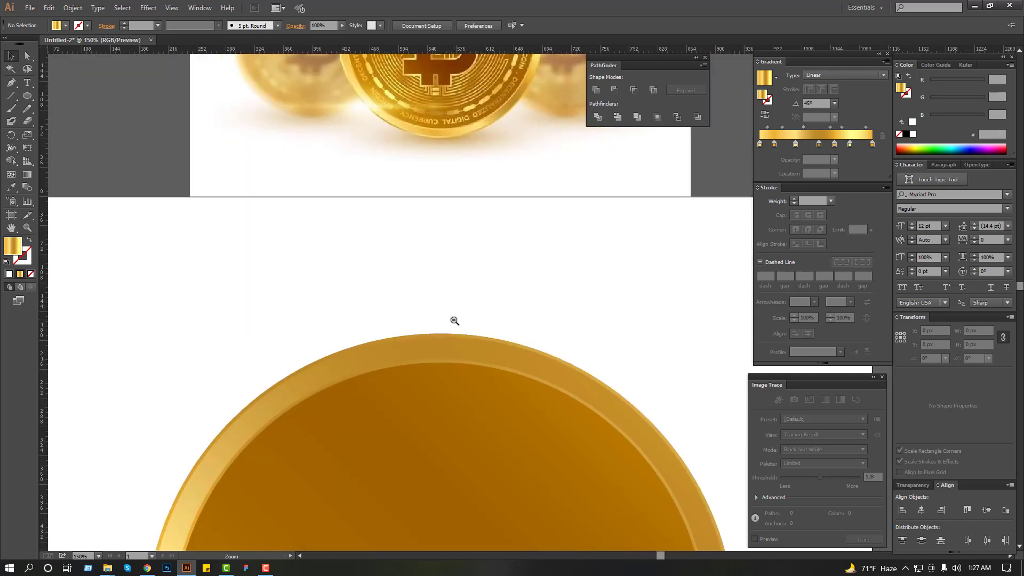
{"action": "left_click", "coordinate": [454, 320]}
{"action": "left_click_drag", "start_coordinate": [461, 336], "coordinate": [450, 279]}
{"action": "left_click_drag", "start_coordinate": [452, 373], "coordinate": [450, 334]}
{"action": "left_click", "coordinate": [450, 333]}
{"action": "left_click", "coordinate": [175, 266]}
Offset the full gold disc's path inward to create a concentric circle about 559 px wide.
{"action": "left_click", "coordinate": [411, 339]}
{"action": "left_click", "coordinate": [73, 7]}
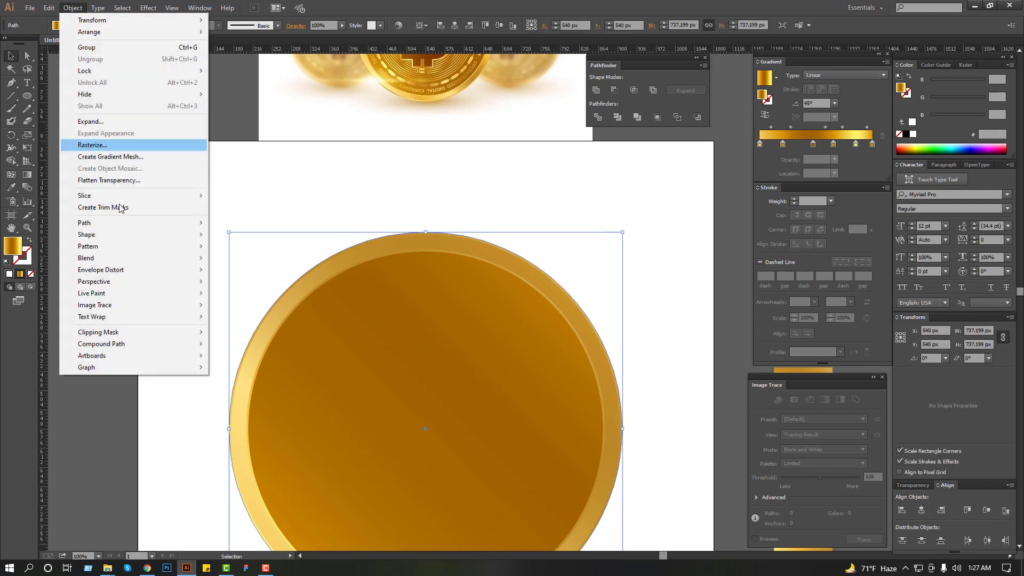
{"action": "mouse_move", "coordinate": [123, 224]}
{"action": "left_click", "coordinate": [285, 263]}
{"action": "left_click", "coordinate": [527, 315]}
{"action": "left_click", "coordinate": [557, 255]}
{"action": "key", "text": "Down"}
{"action": "key", "text": "Down"}
{"action": "key", "text": "Down"}
{"action": "key", "text": "Down"}
{"action": "key", "text": "Down"}
{"action": "key", "text": "Down"}
{"action": "key", "text": "Down"}
{"action": "key", "text": "Down"}
{"action": "key", "text": "Down"}
{"action": "key", "text": "Down"}
{"action": "key", "text": "Down"}
{"action": "key", "text": "Down"}
{"action": "key", "text": "Down"}
{"action": "key", "text": "Down"}
{"action": "key", "text": "Down"}
{"action": "key", "text": "Down"}
{"action": "key", "text": "Down"}
{"action": "key", "text": "Down"}
{"action": "key", "text": "Down"}
{"action": "key", "text": "Down"}
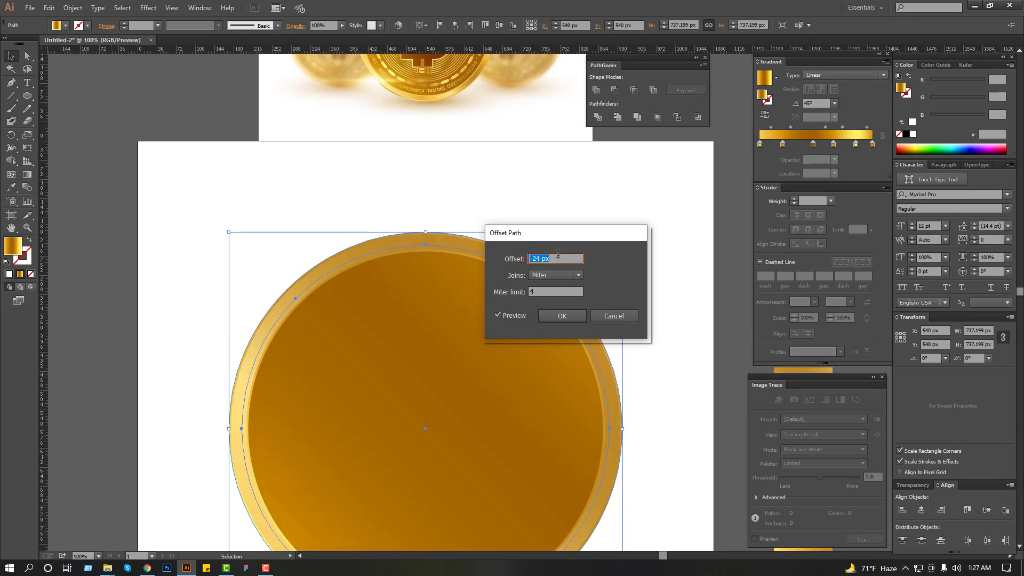
{"action": "key", "text": "Down"}
{"action": "key", "text": "Down"}
{"action": "key", "text": "Down"}
{"action": "key", "text": "Down"}
{"action": "key", "text": "Down"}
{"action": "key", "text": "Down"}
{"action": "key", "text": "Down"}
{"action": "key", "text": "Down"}
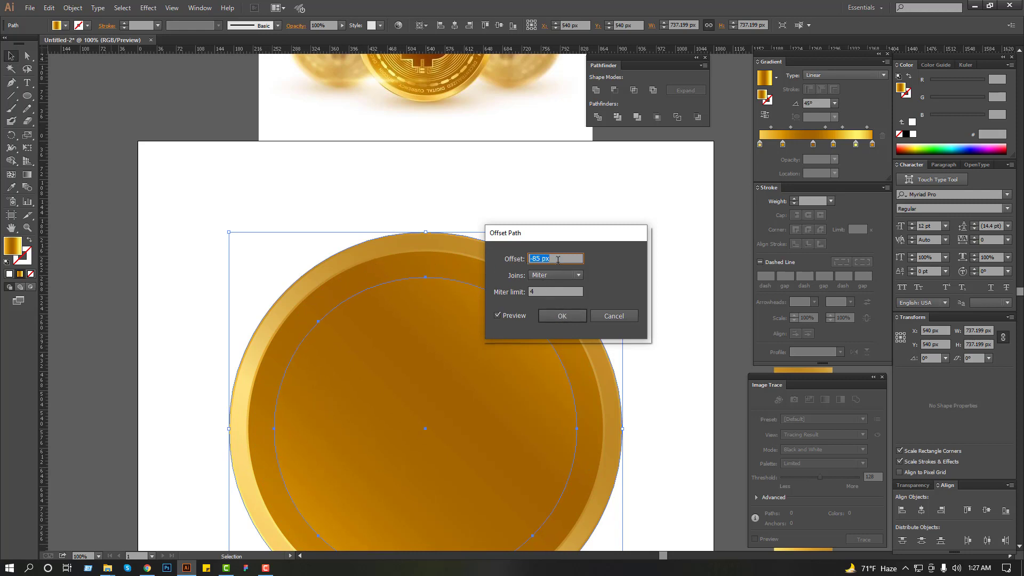
{"action": "left_click", "coordinate": [562, 315]}
Give the new concentric circle no fill and a 4 pt stroke in the bottommost colour square's gold gradient.
{"action": "left_click", "coordinate": [11, 188]}
{"action": "left_click", "coordinate": [283, 263], "text": "ctrl+alt"}
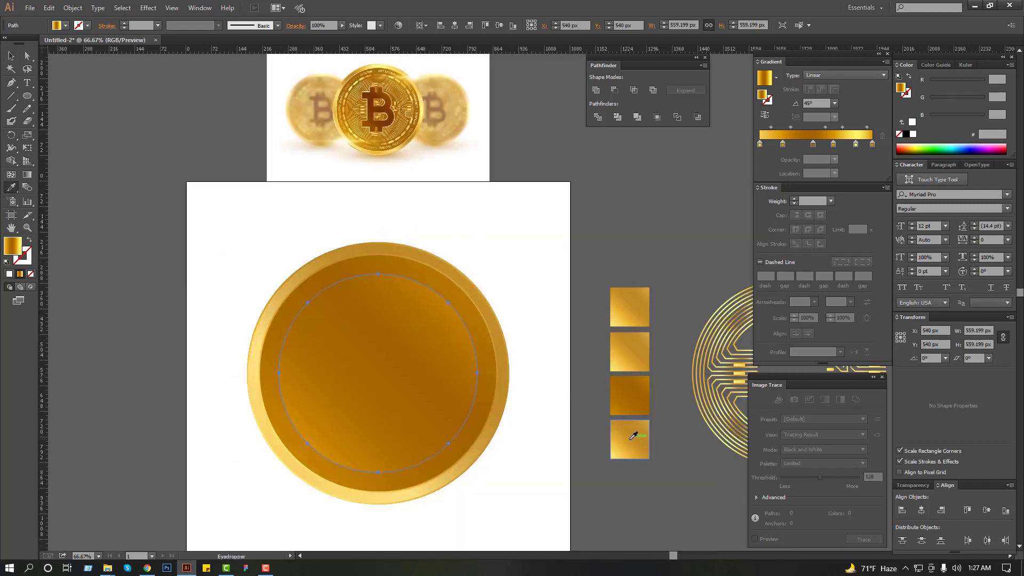
{"action": "left_click", "coordinate": [628, 441]}
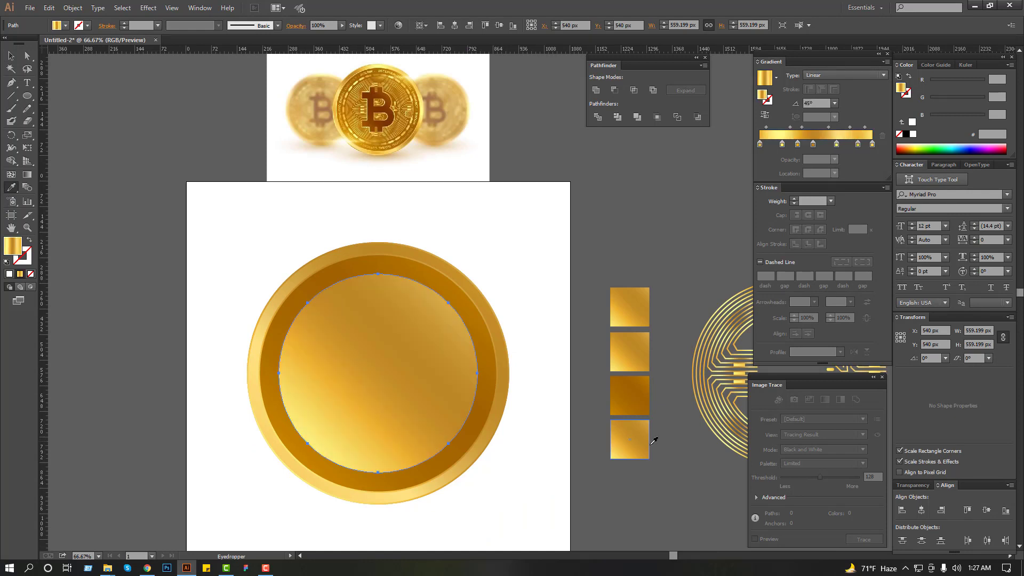
{"action": "left_click", "coordinate": [30, 240]}
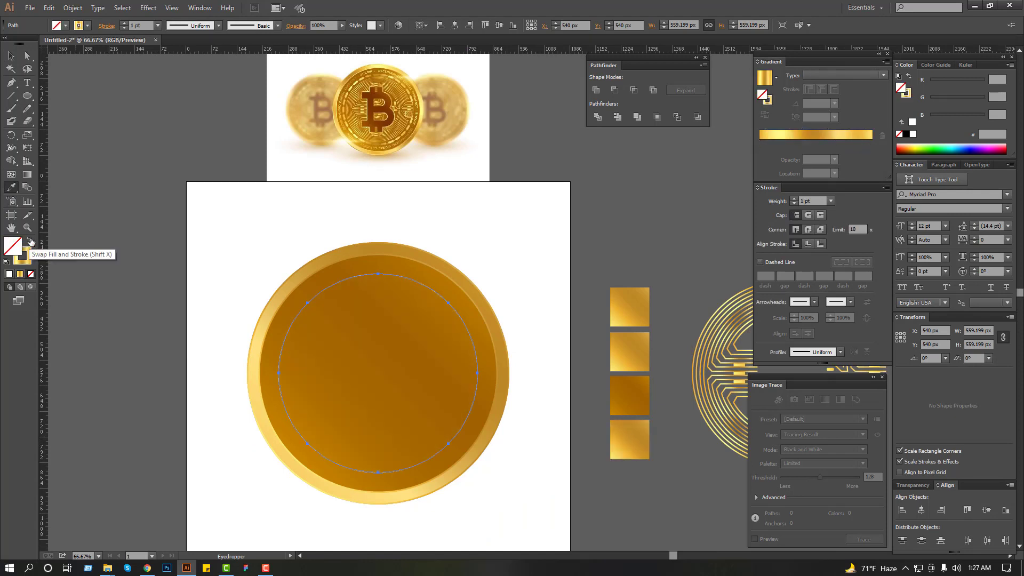
{"action": "scroll", "coordinate": [140, 26], "scroll_direction": "up", "scroll_amount": 3}
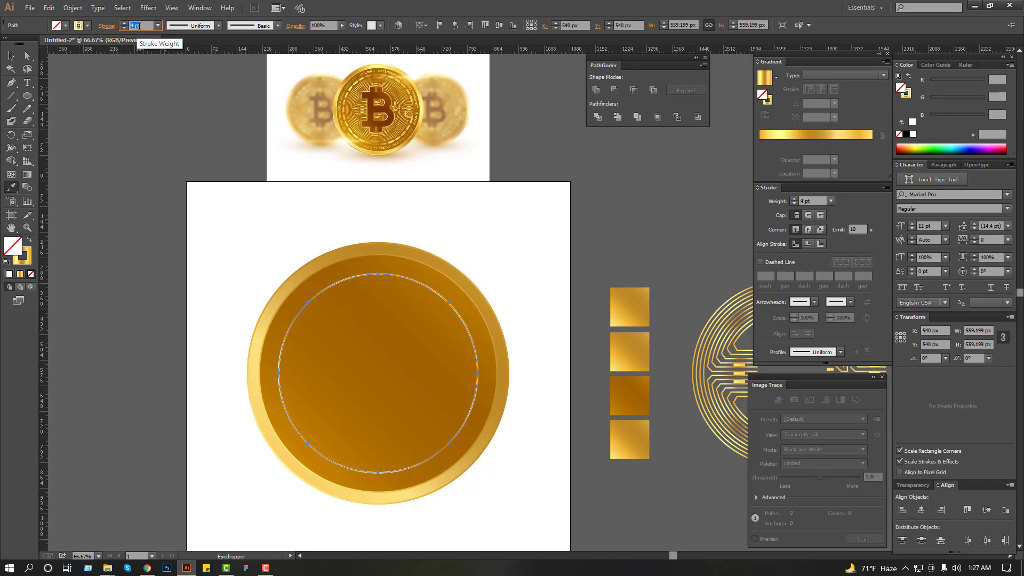
{"action": "left_click", "coordinate": [10, 55]}
{"action": "left_click", "coordinate": [71, 67]}
Turn the inner gold circle's stroke into a dashed line.
{"action": "key", "text": "ctrl+space"}
{"action": "left_click_drag", "start_coordinate": [287, 226], "coordinate": [517, 360]}
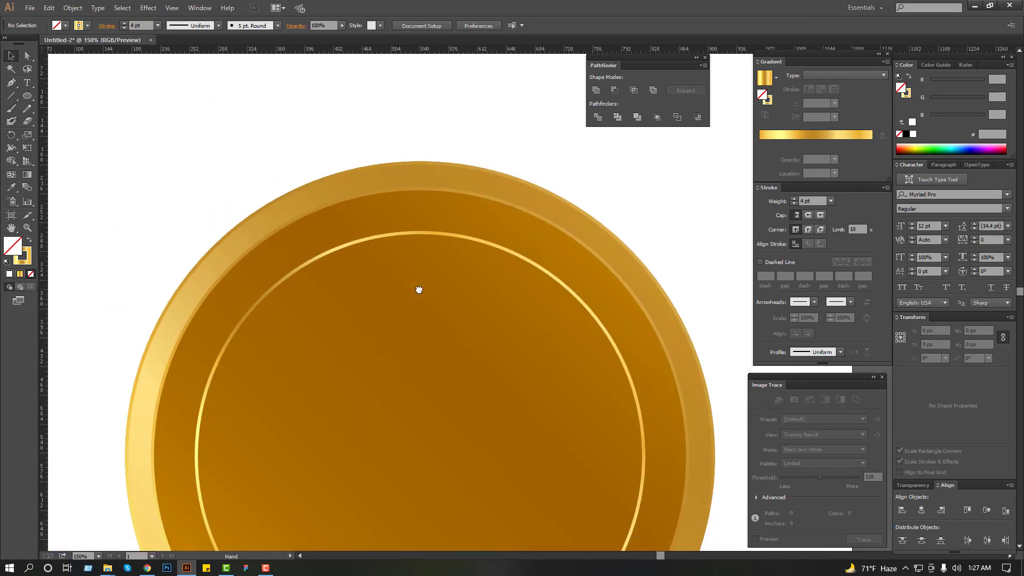
{"action": "left_click", "coordinate": [416, 228]}
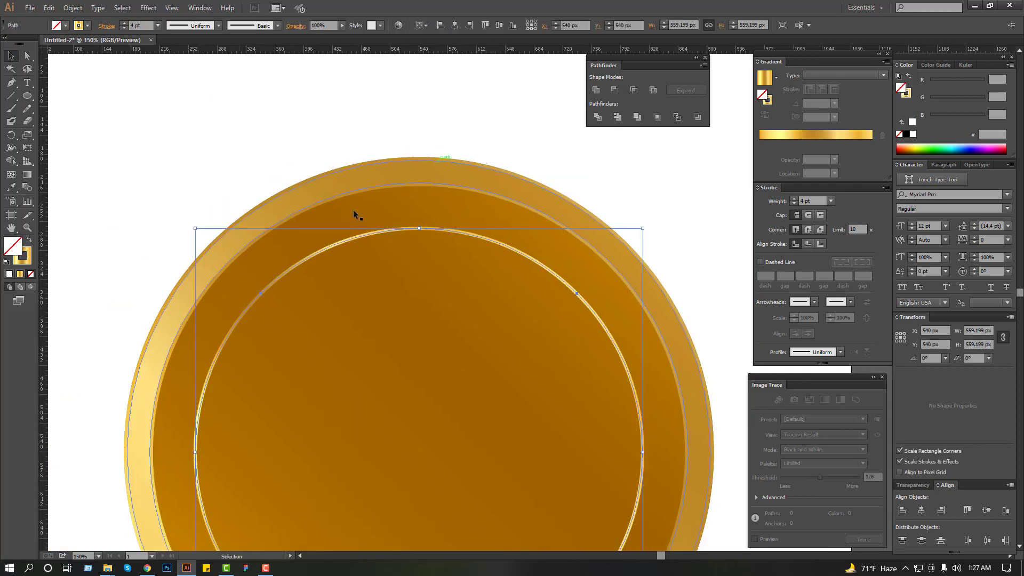
{"action": "key", "text": "a"}
{"action": "key", "text": "v"}
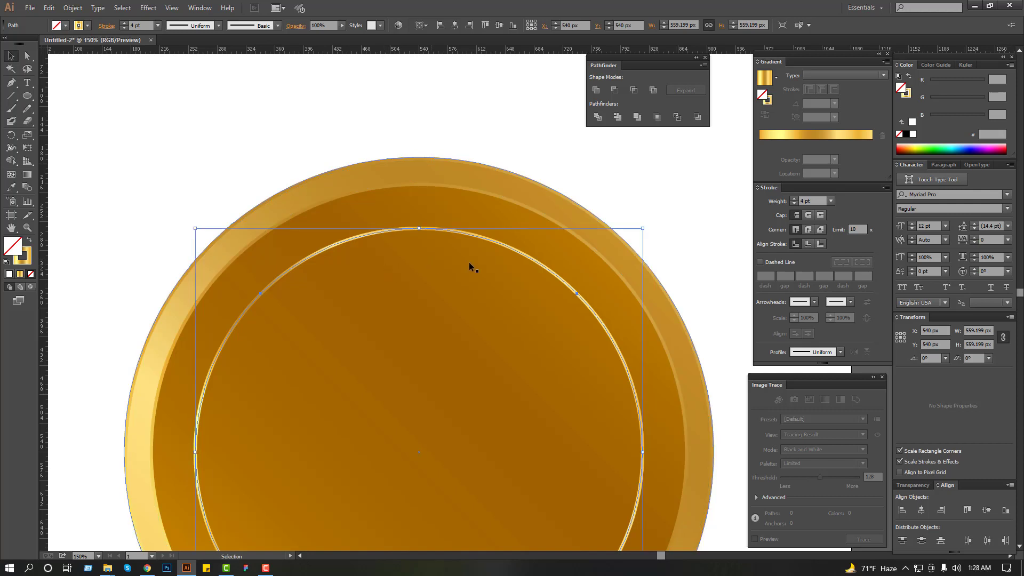
{"action": "left_click", "coordinate": [760, 262]}
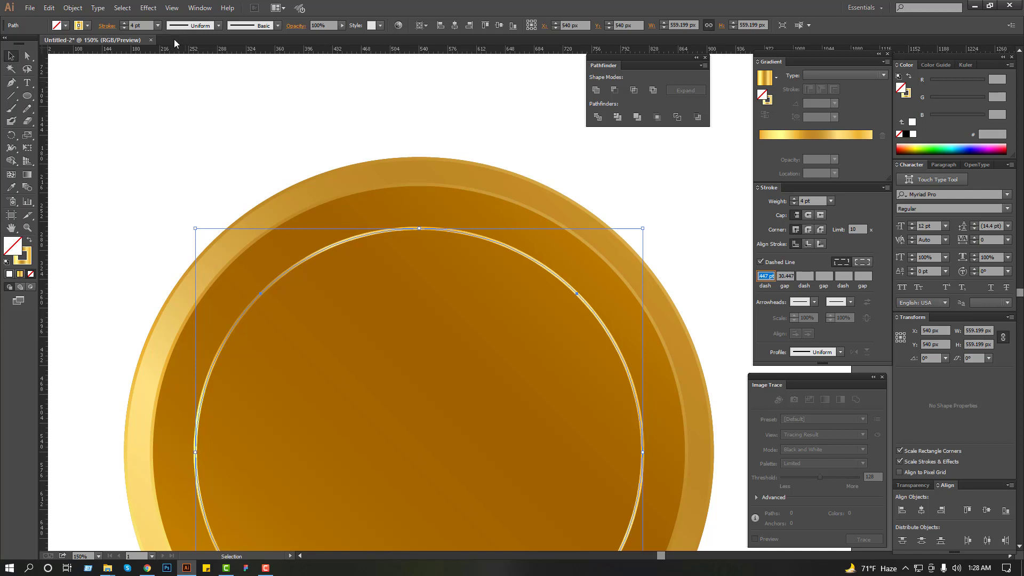
Thicken the dashed circle's stroke to 13 pt and give its dashes round caps.
{"action": "left_click", "coordinate": [146, 25]}
{"action": "type", "text": "8"}
{"action": "key", "text": "Return"}
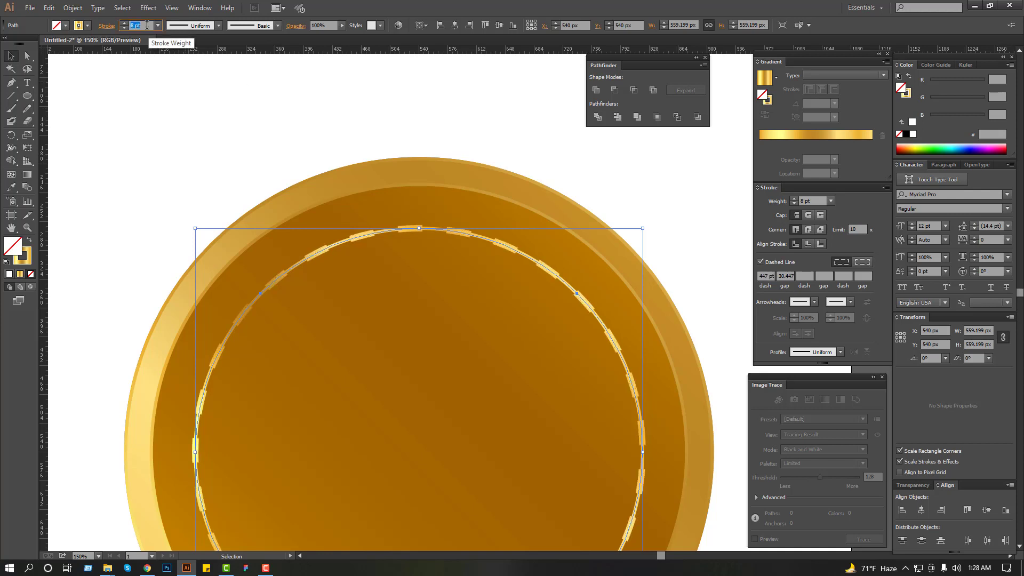
{"action": "key", "text": "Up"}
{"action": "key", "text": "Up"}
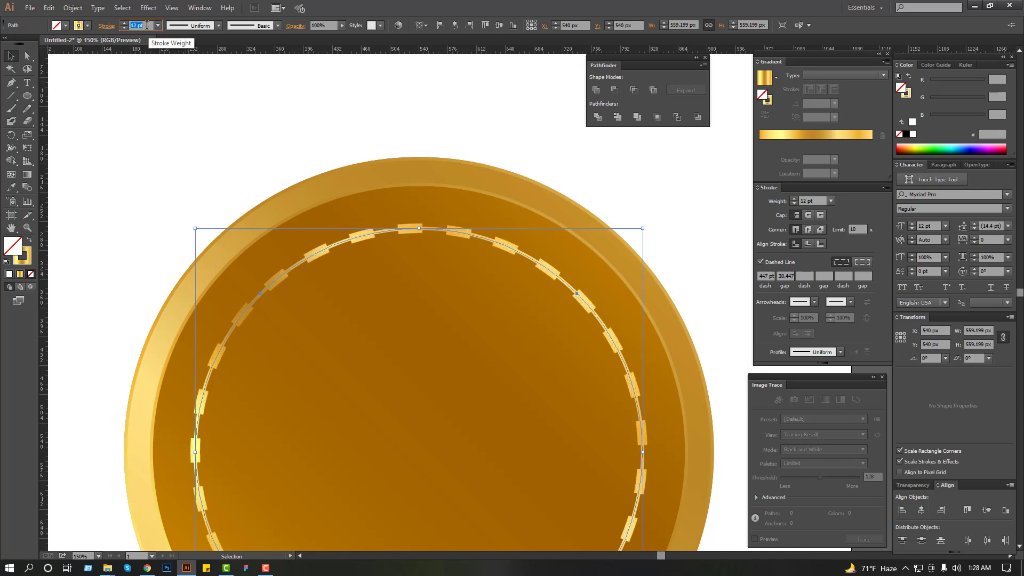
{"action": "key", "text": "Up"}
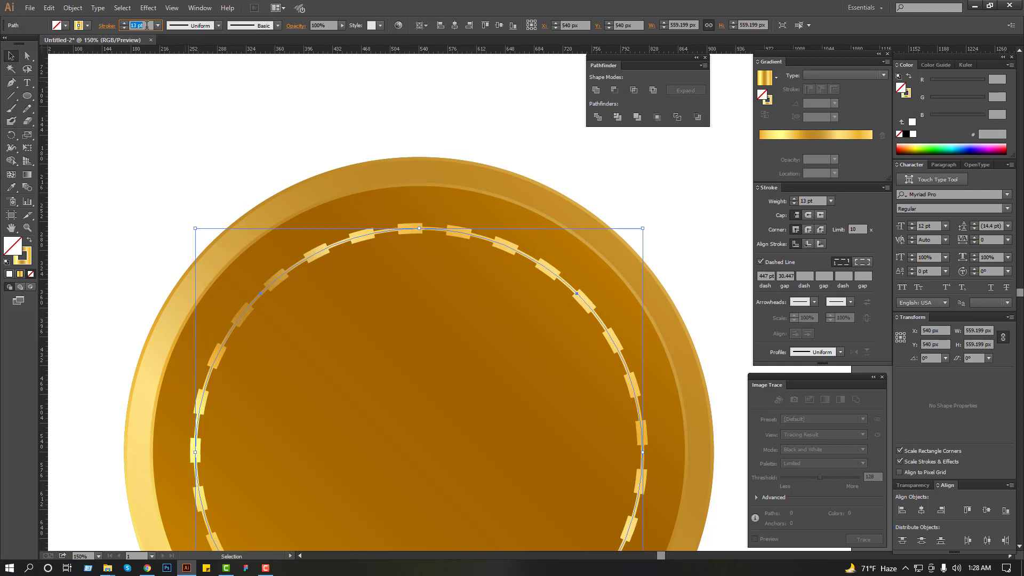
{"action": "left_click", "coordinate": [808, 215]}
{"action": "left_click", "coordinate": [513, 126]}
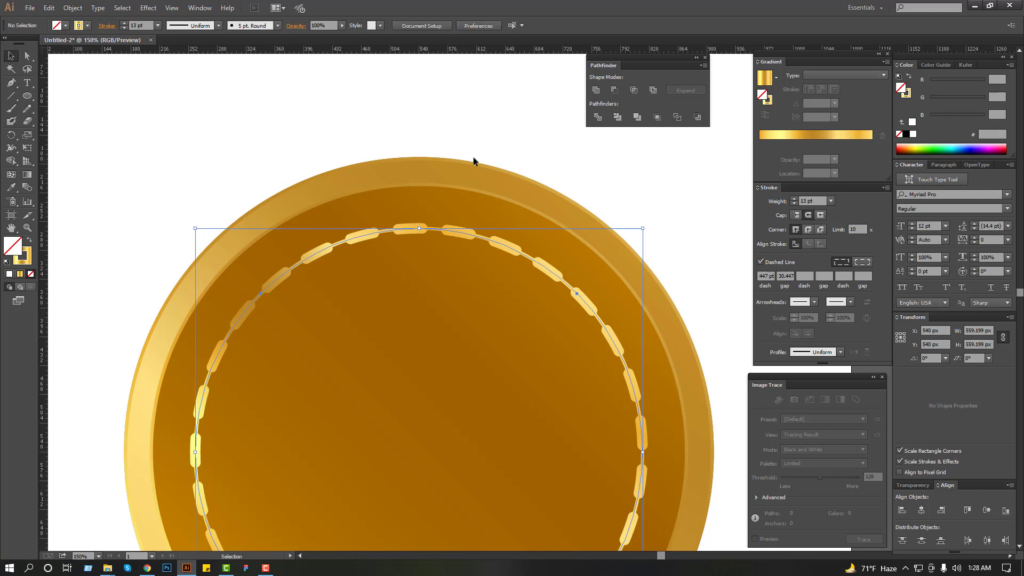
{"action": "scroll", "coordinate": [419, 196], "scroll_direction": "down", "scroll_amount": 2}
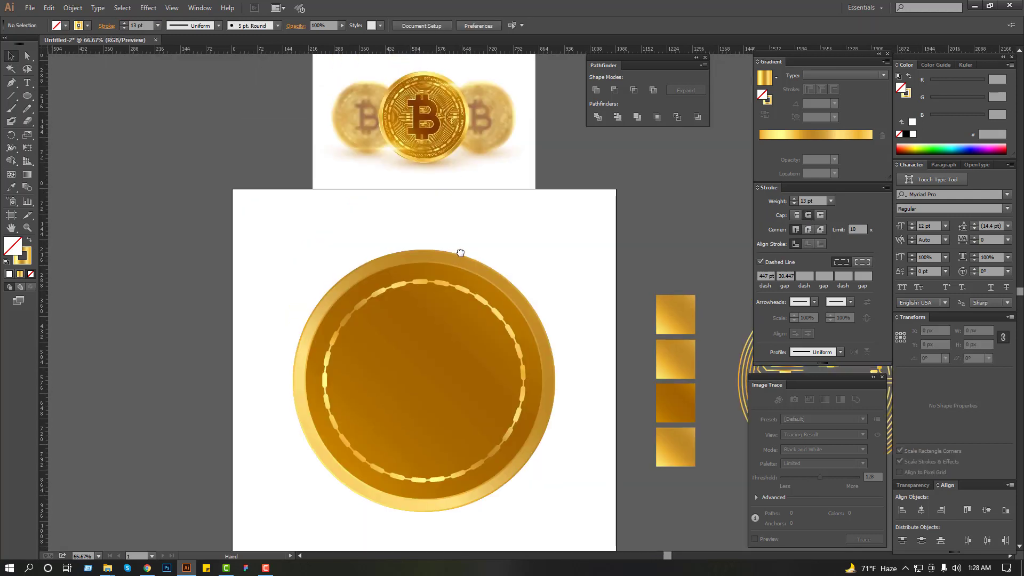
Examine the dashed circle's round-capped dashes up close and within the whole coin.
{"action": "left_click_drag", "start_coordinate": [341, 233], "coordinate": [601, 392]}
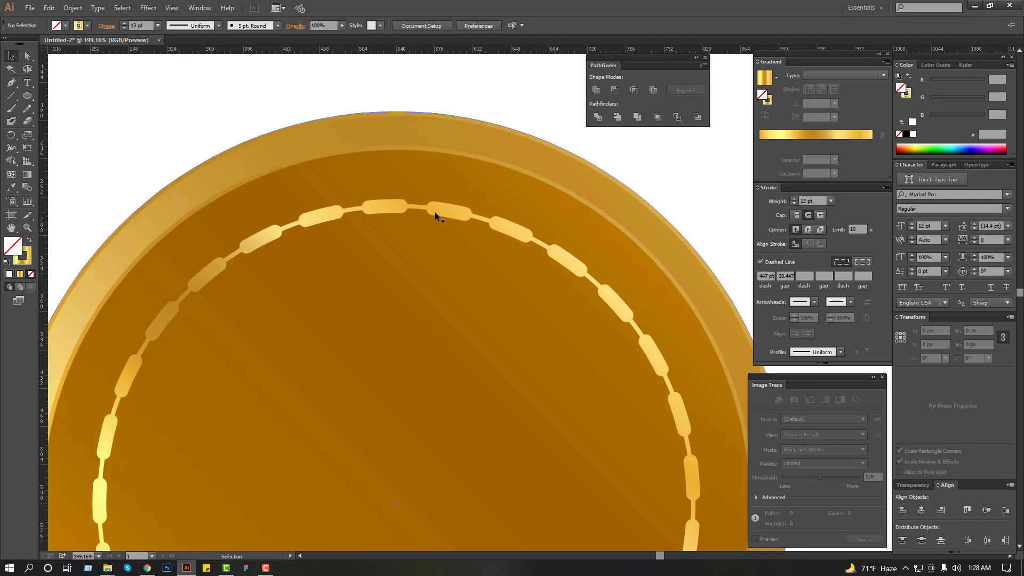
{"action": "left_click", "coordinate": [437, 210]}
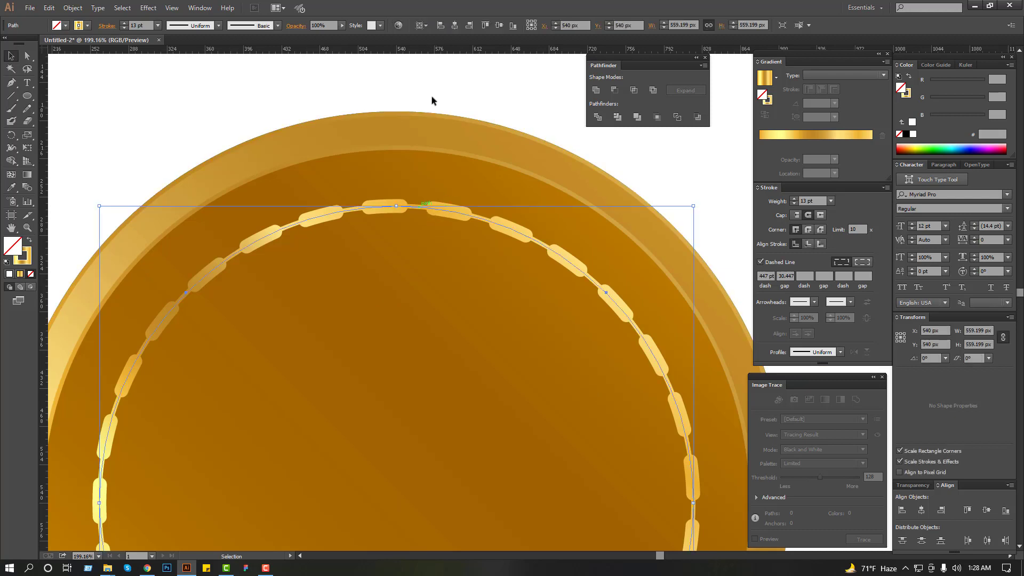
{"action": "left_click_drag", "start_coordinate": [474, 163], "coordinate": [475, 163]}
{"action": "key", "text": "ctrl+shift+a"}
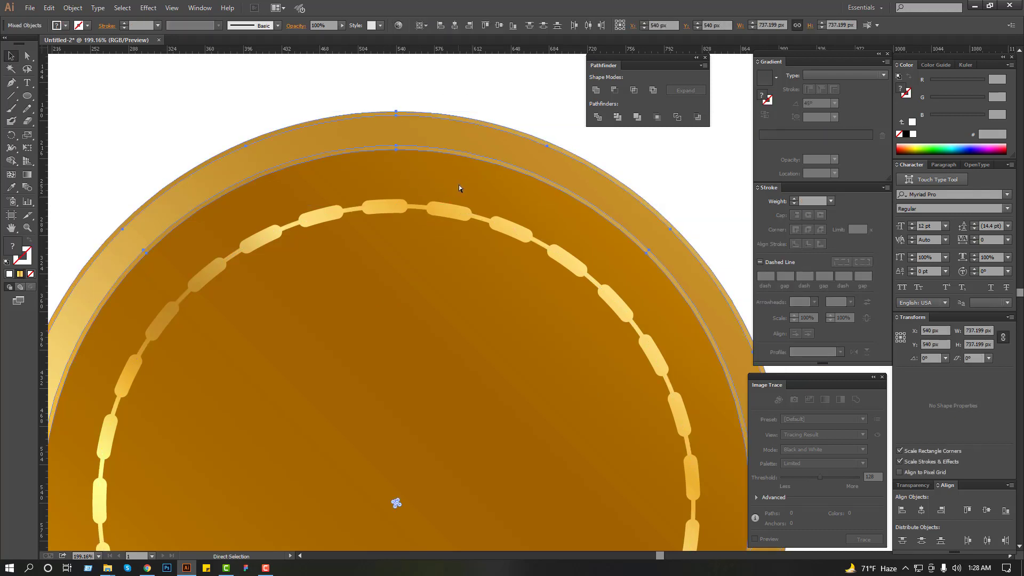
{"action": "left_click", "coordinate": [395, 187], "text": "ctrl+alt"}
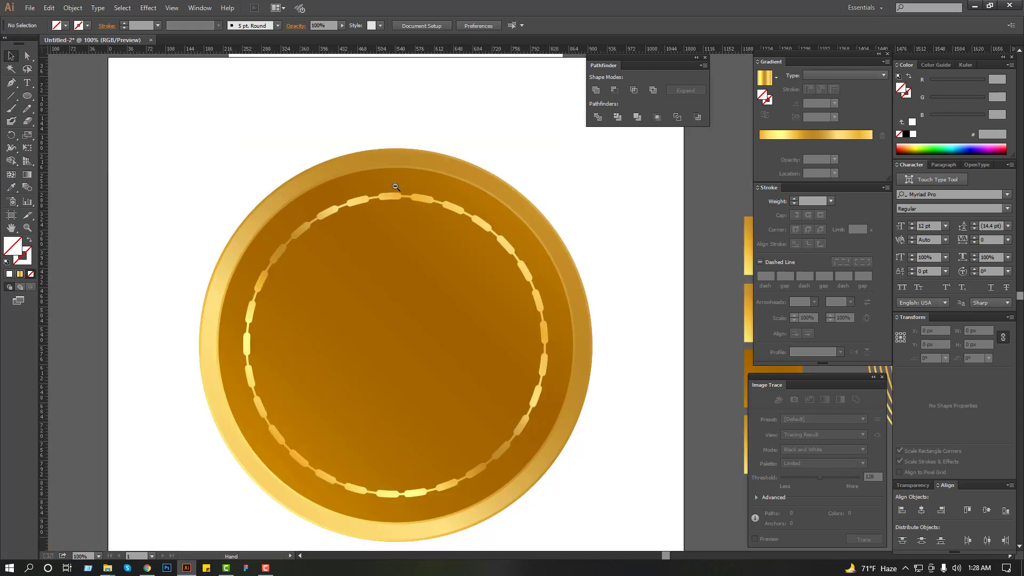
{"action": "left_click", "coordinate": [427, 221]}
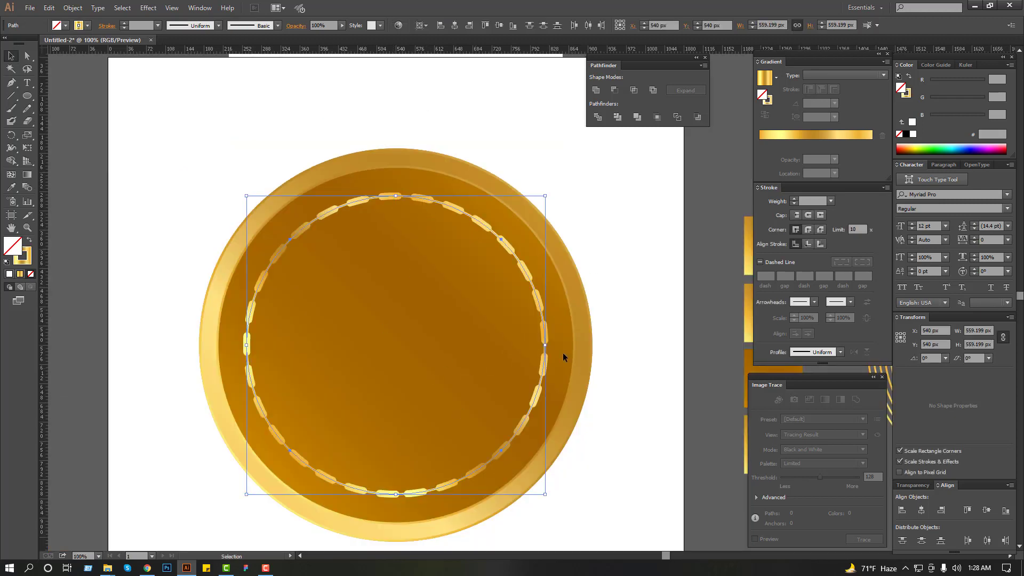
{"action": "left_click", "coordinate": [629, 342]}
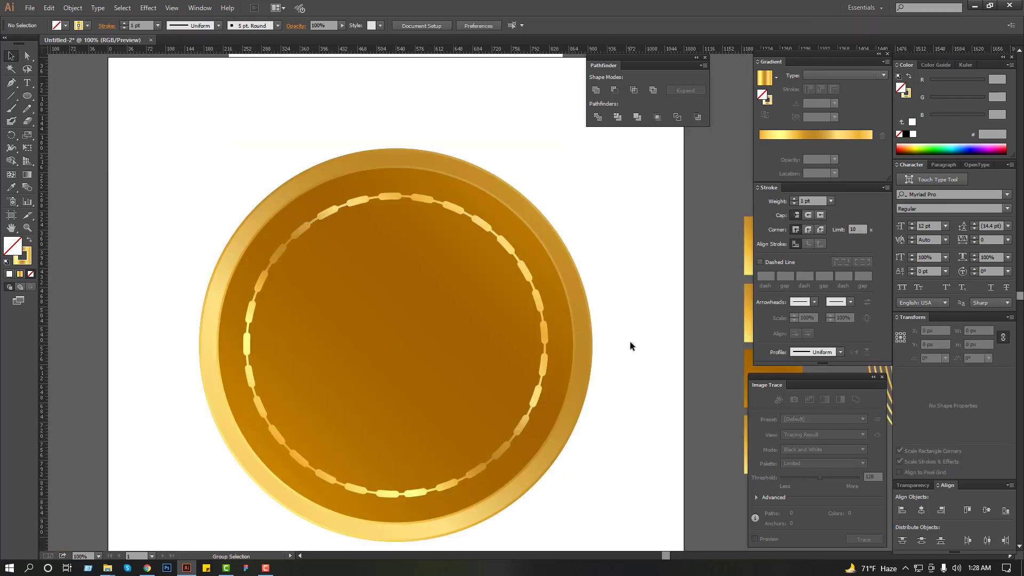
{"action": "left_click", "coordinate": [449, 306], "text": "ctrl+alt"}
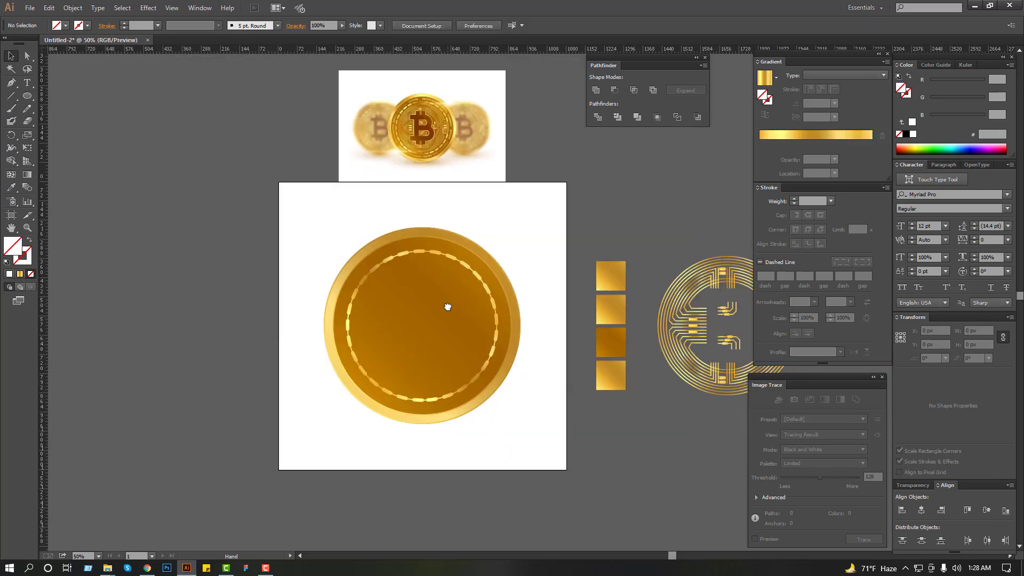
{"action": "left_click", "coordinate": [485, 313], "text": "ctrl"}
{"action": "left_click_drag", "start_coordinate": [484, 313], "coordinate": [372, 338]}
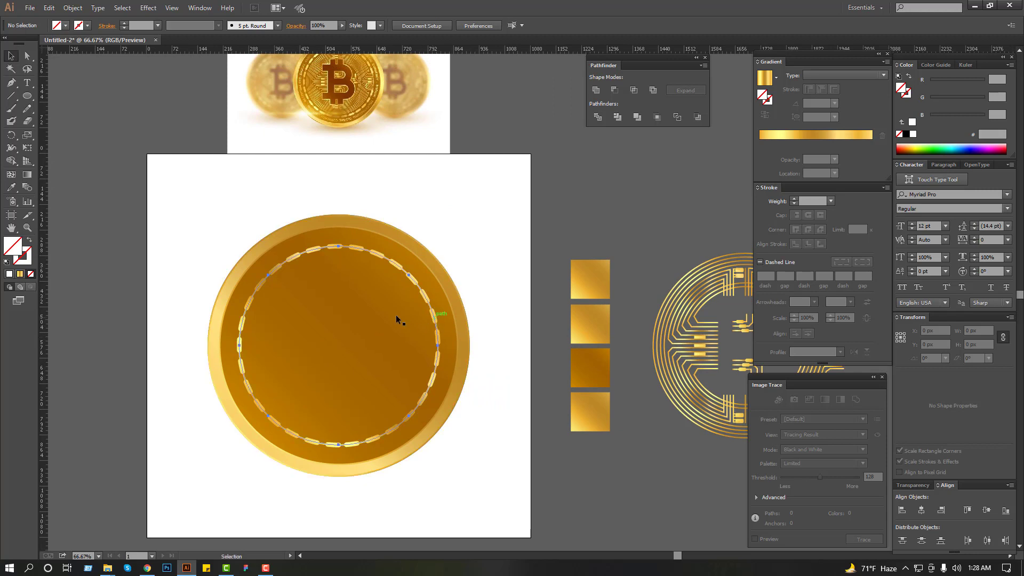
Expand the dashed circle into gradient-filled outlines and unite its overlapping pieces into one shape.
{"action": "left_click", "coordinate": [436, 314]}
{"action": "left_click", "coordinate": [72, 7]}
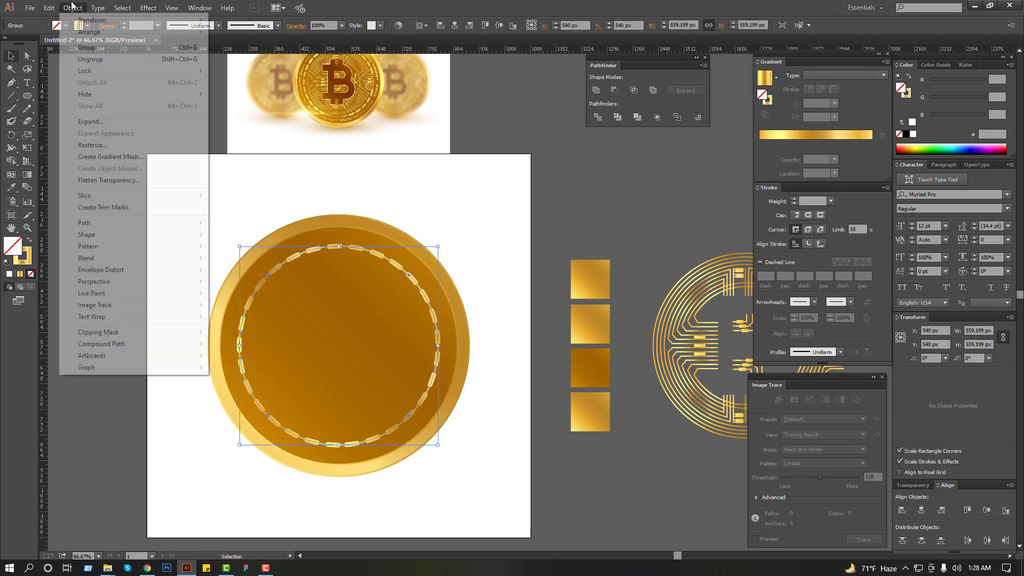
{"action": "left_click", "coordinate": [90, 121]}
{"action": "left_click", "coordinate": [493, 350]}
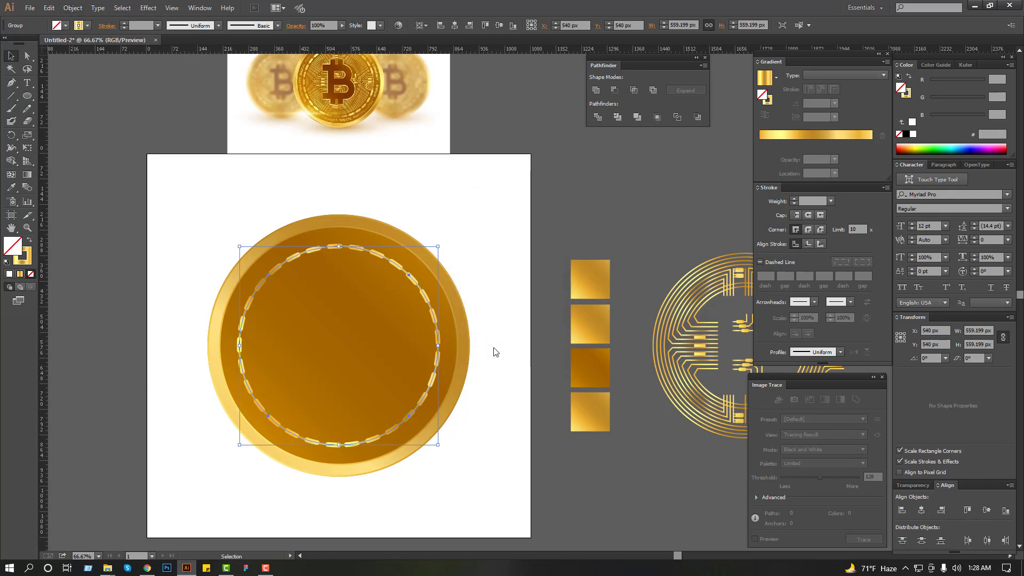
{"action": "scroll", "coordinate": [450, 344], "scroll_direction": "up", "scroll_amount": 10}
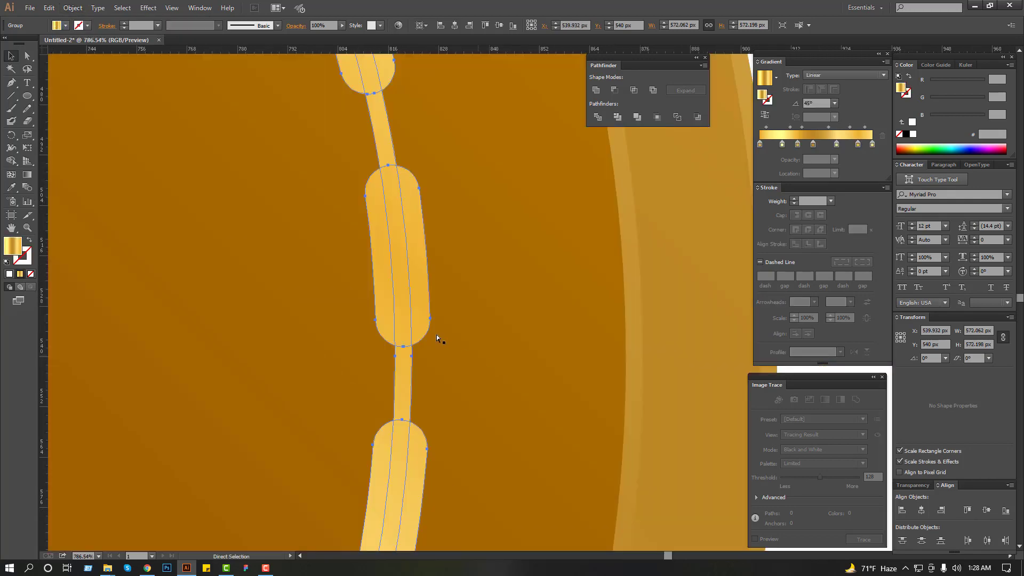
{"action": "scroll", "coordinate": [407, 305], "scroll_direction": "down", "scroll_amount": 5}
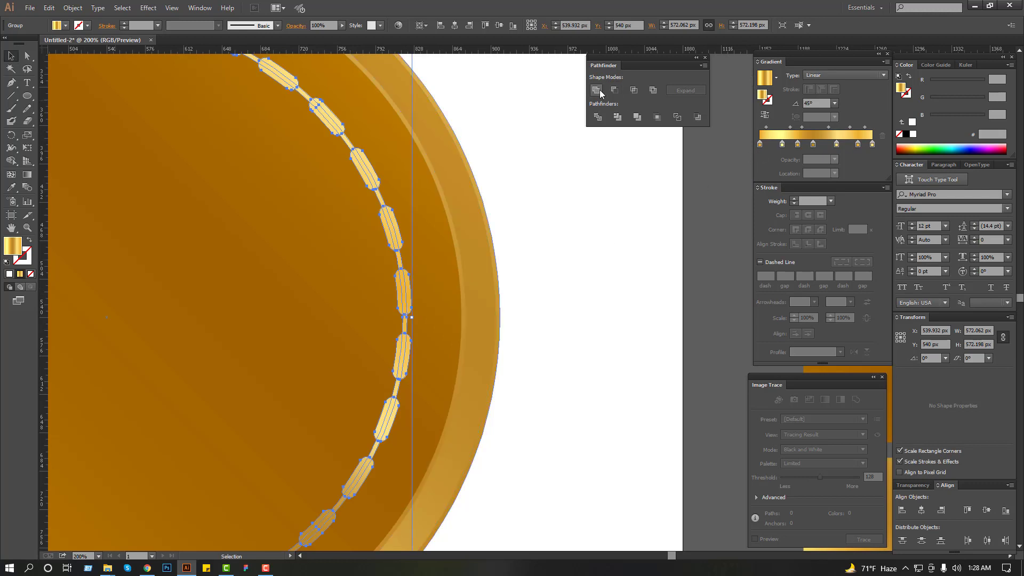
{"action": "left_click", "coordinate": [536, 180]}
{"action": "scroll", "coordinate": [490, 292], "scroll_direction": "down", "scroll_amount": 3}
{"action": "left_click", "coordinate": [482, 294]}
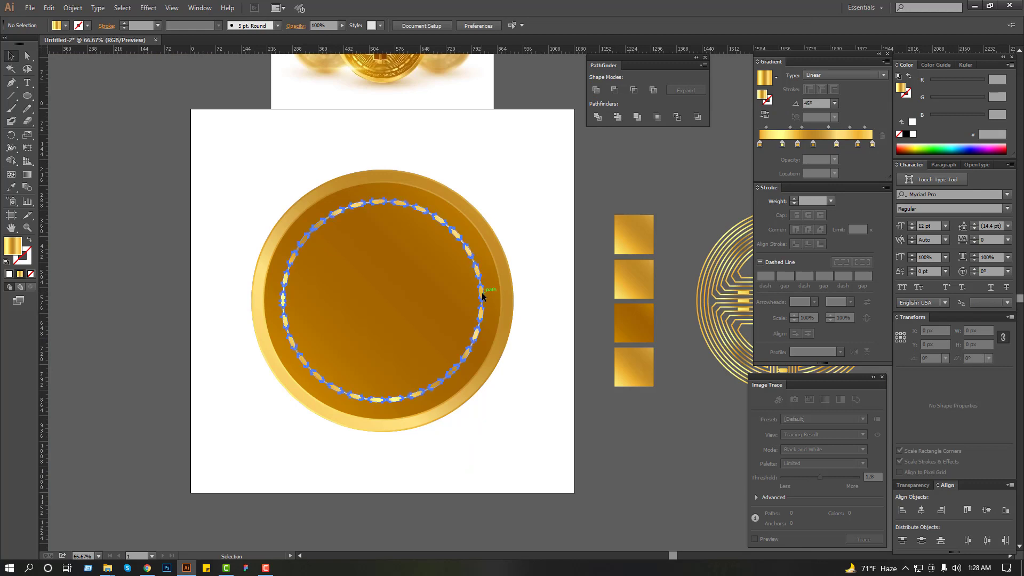
{"action": "left_click", "coordinate": [573, 290]}
{"action": "left_click_drag", "start_coordinate": [572, 290], "coordinate": [533, 290]}
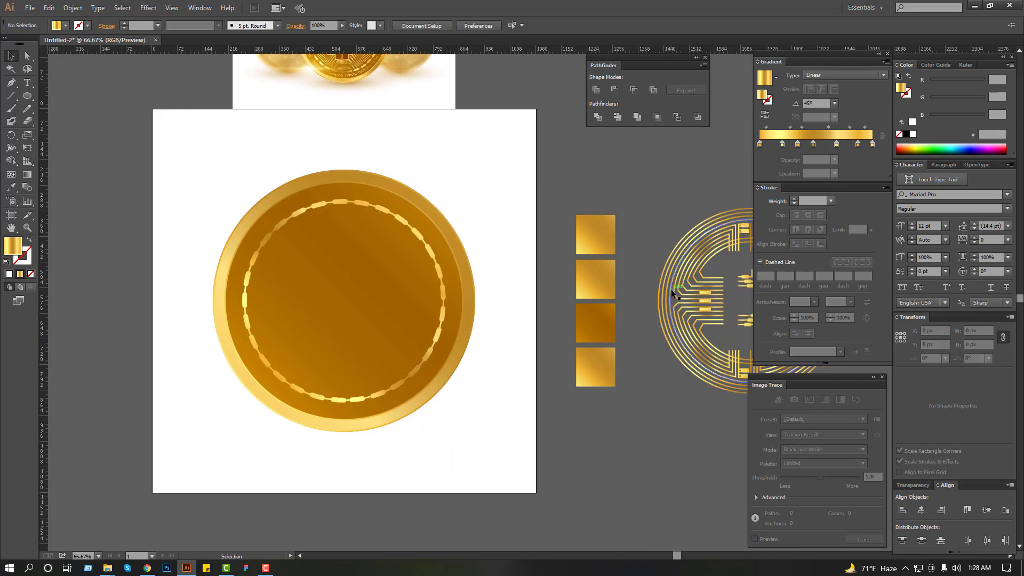
Move the gold circuit-line artwork onto the coin and centre it on the coin horizontally and vertically.
{"action": "left_click", "coordinate": [700, 307]}
{"action": "left_click_drag", "start_coordinate": [461, 336], "coordinate": [451, 384]}
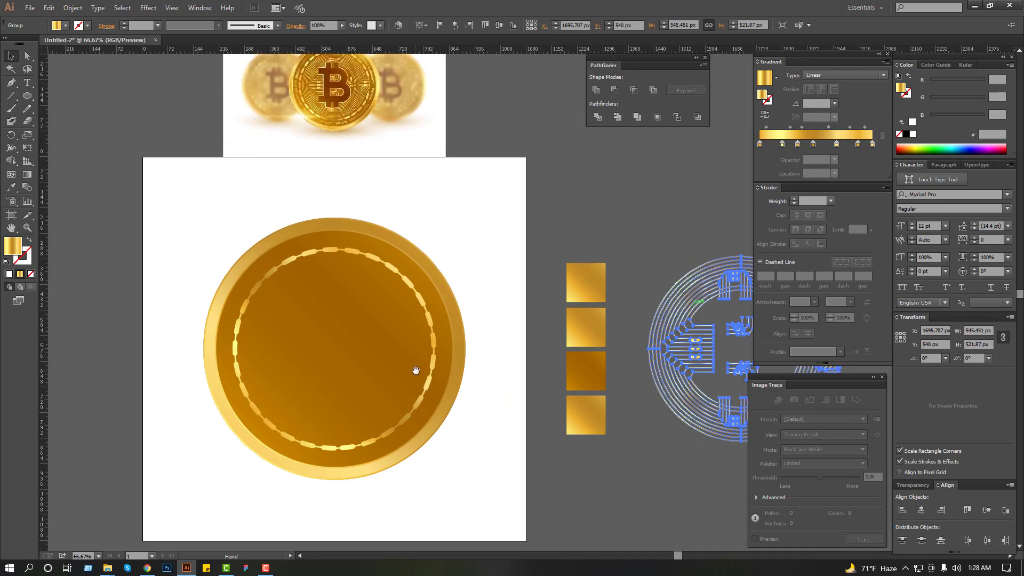
{"action": "left_click_drag", "start_coordinate": [705, 350], "coordinate": [347, 338]}
{"action": "left_click", "coordinate": [277, 328], "text": "shift"}
{"action": "left_click", "coordinate": [277, 328]}
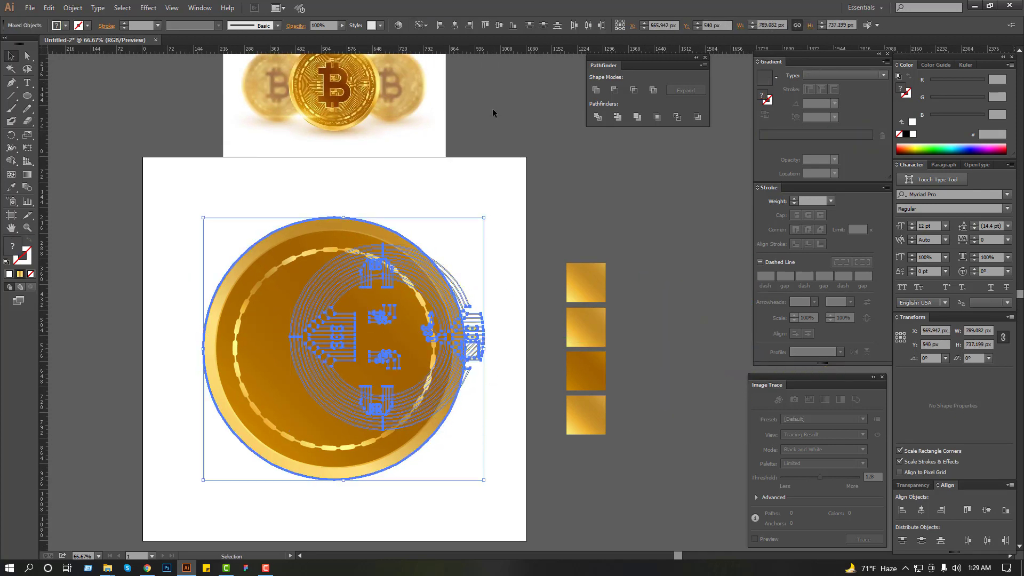
{"action": "left_click", "coordinate": [498, 25]}
{"action": "left_click", "coordinate": [455, 26]}
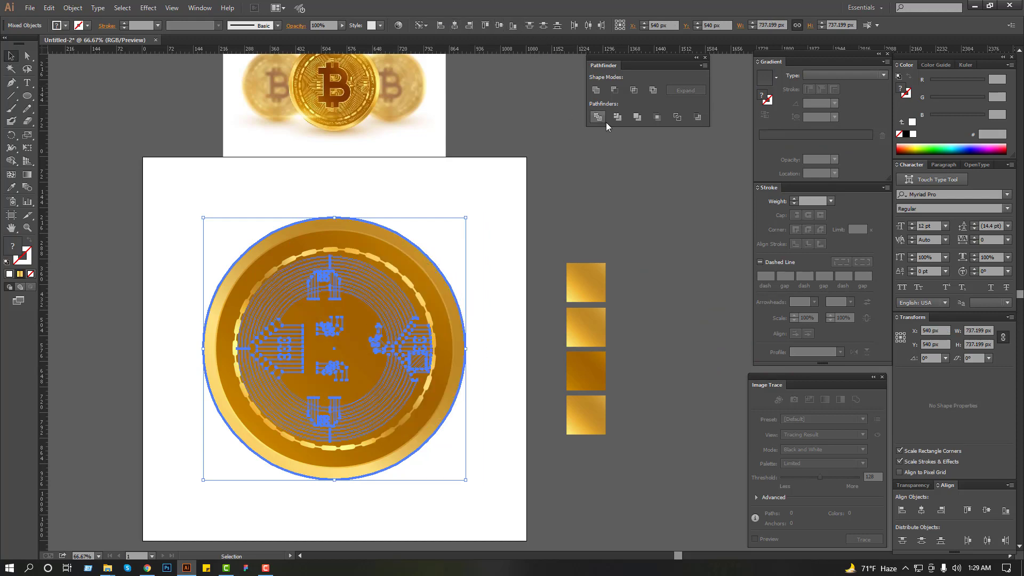
Send the coin's discs and dashed circle to the back, behind the circuit-line artwork.
{"action": "left_click", "coordinate": [513, 272]}
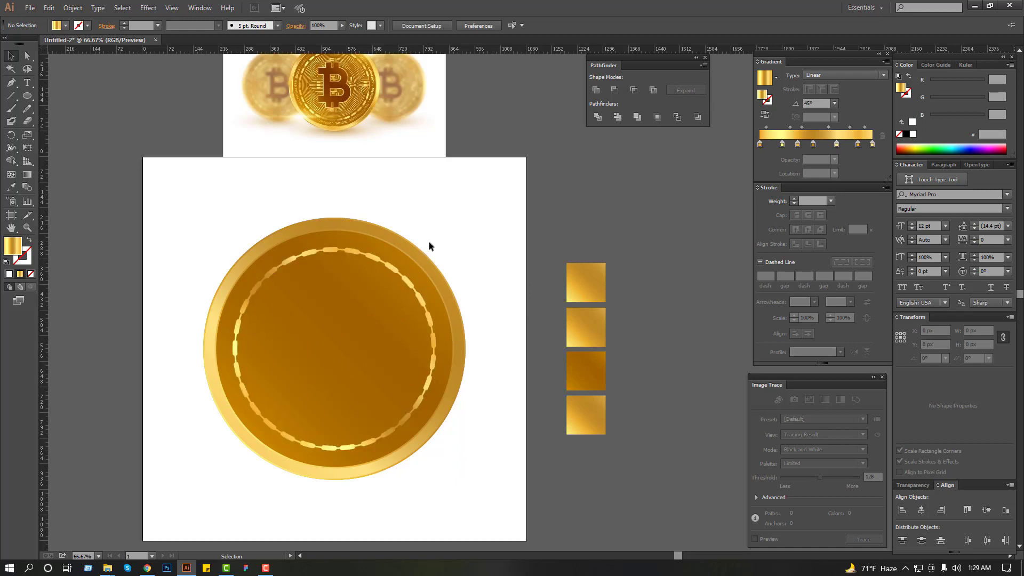
{"action": "left_click_drag", "start_coordinate": [409, 286], "coordinate": [409, 286]}
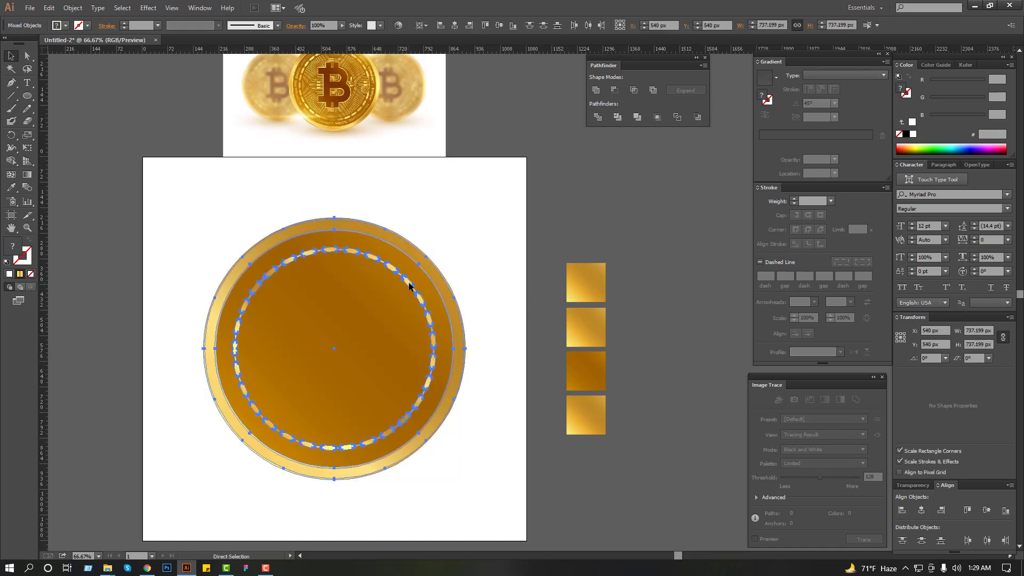
{"action": "key", "text": "ctrl+shift+bracketleft"}
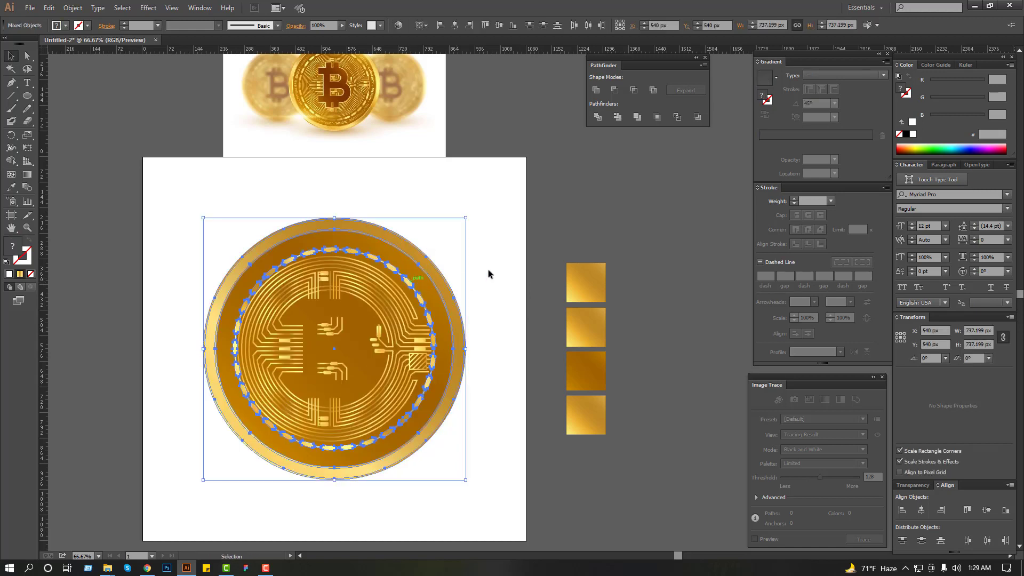
Scale the circuit-line artwork proportionally to about 541 px wide so it fits inside the dashed circle.
{"action": "key", "text": "ctrl+equal"}
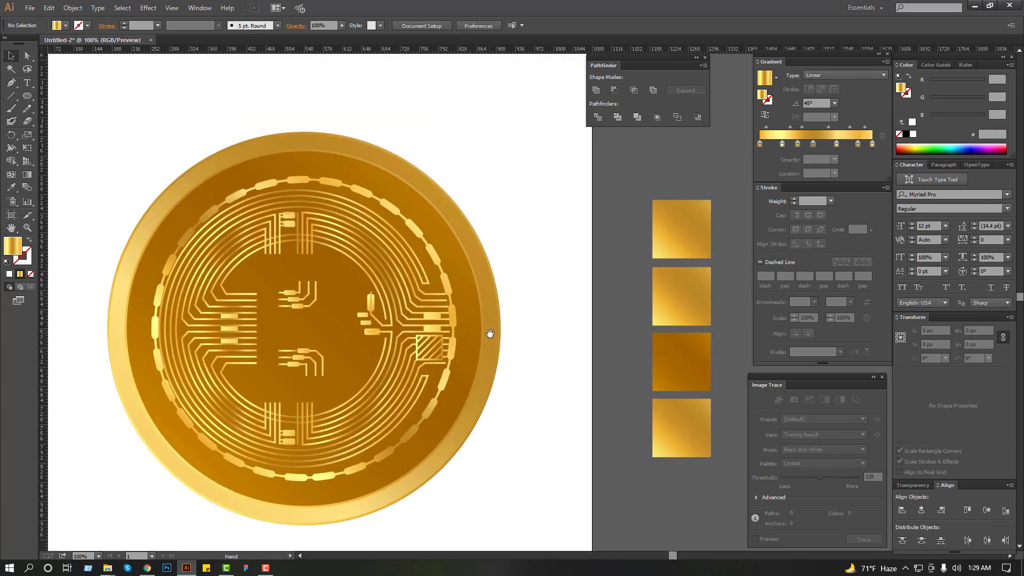
{"action": "left_click", "coordinate": [416, 317]}
{"action": "left_click_drag", "start_coordinate": [158, 329], "coordinate": [171, 329]}
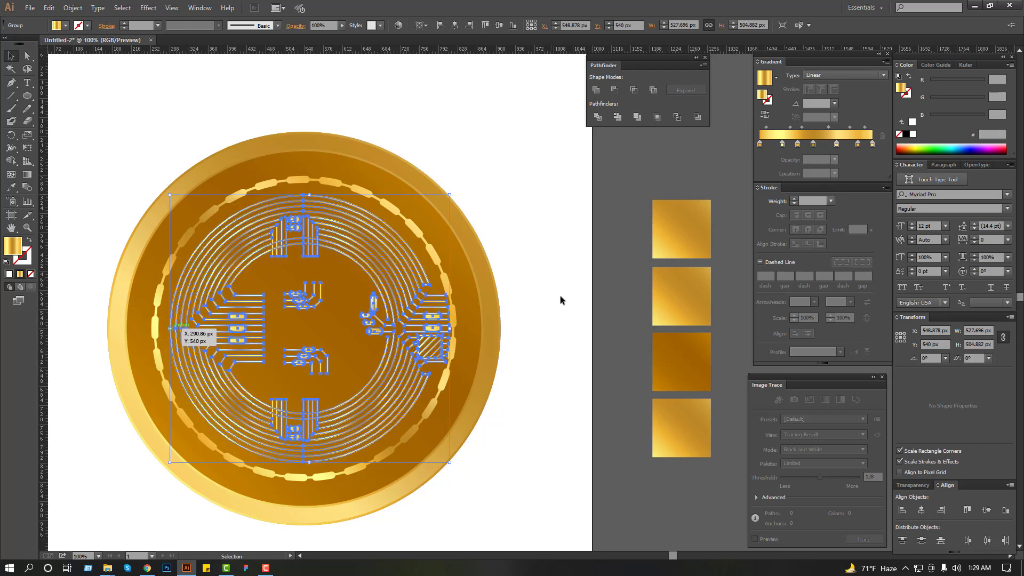
{"action": "left_click_drag", "start_coordinate": [449, 328], "coordinate": [454, 328]}
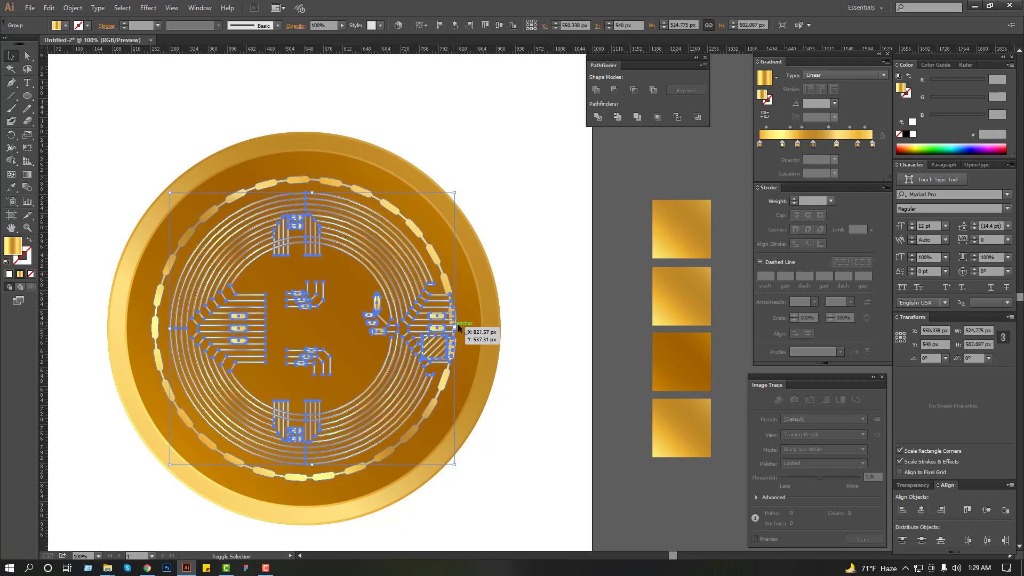
{"action": "left_click_drag", "start_coordinate": [172, 329], "coordinate": [166, 329]}
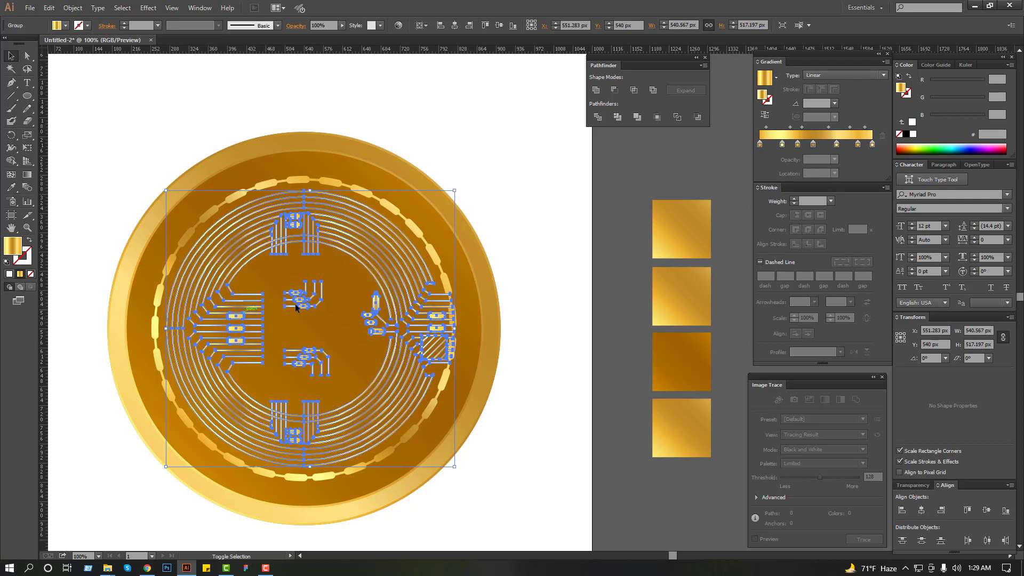
{"action": "left_click", "coordinate": [575, 247]}
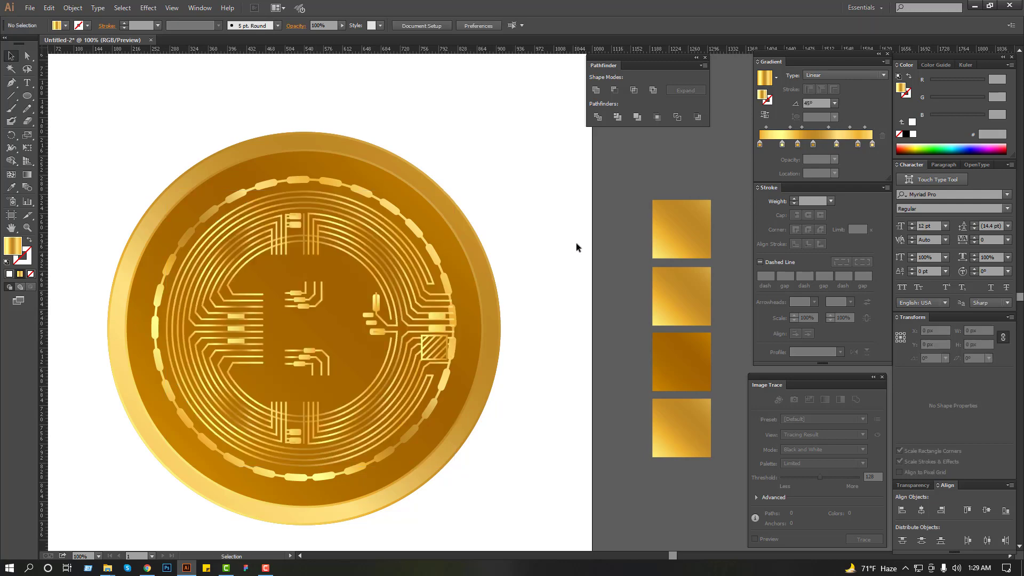
Draw a rectangle about 59 by 150 px over the dashed circle beside the hatched square, without fill, and trim its upper edge slightly.
{"action": "left_click_drag", "start_coordinate": [500, 378], "coordinate": [358, 252]}
{"action": "scroll", "coordinate": [479, 356], "scroll_direction": "down", "scroll_amount": 1}
{"action": "left_click_drag", "start_coordinate": [513, 363], "coordinate": [460, 359]}
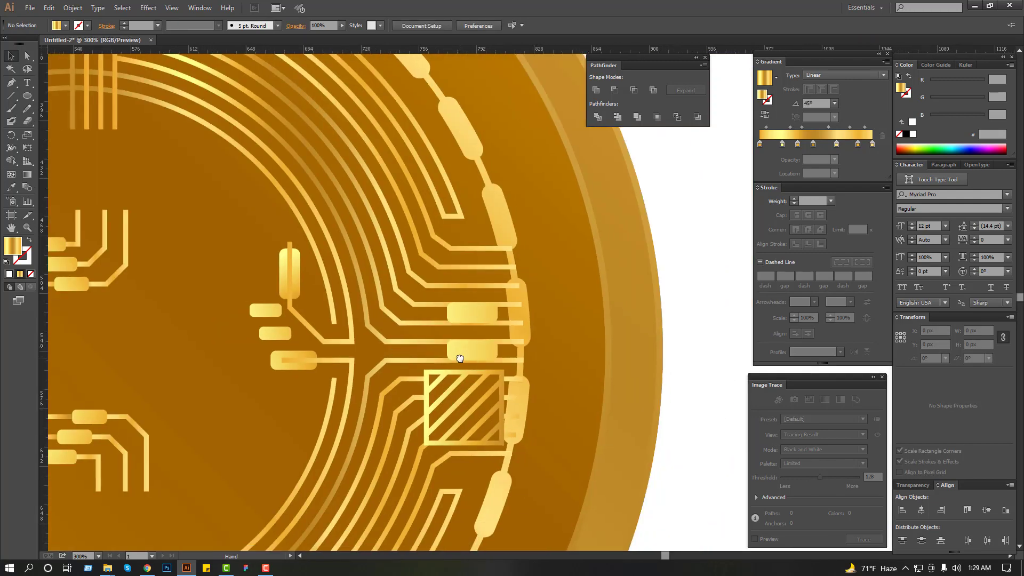
{"action": "scroll", "coordinate": [477, 309], "scroll_direction": "down", "scroll_amount": 1}
{"action": "left_click", "coordinate": [489, 242]}
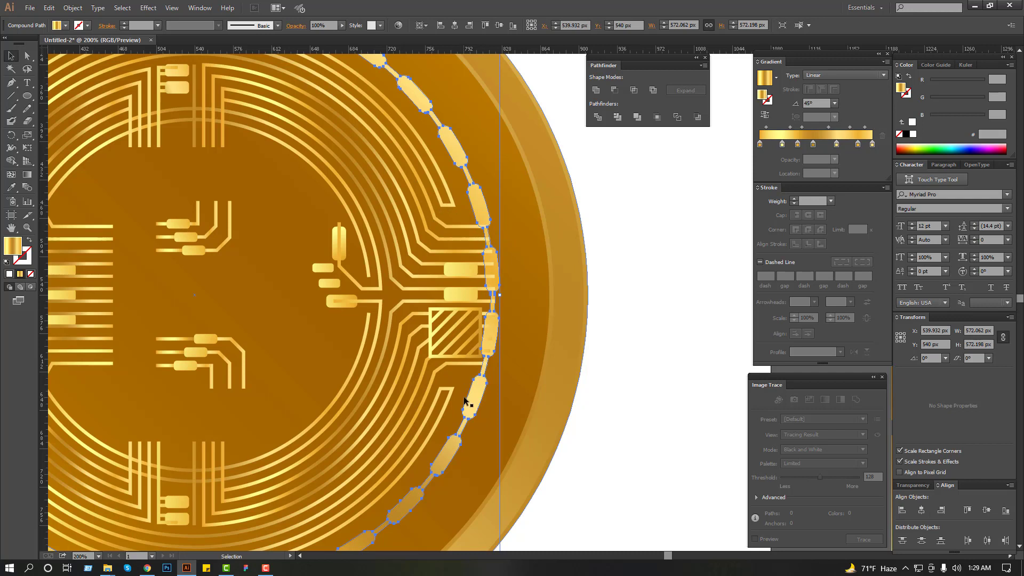
{"action": "left_click_drag", "start_coordinate": [27, 95], "coordinate": [55, 97]}
{"action": "left_click_drag", "start_coordinate": [456, 213], "coordinate": [519, 373]}
{"action": "key", "text": "v"}
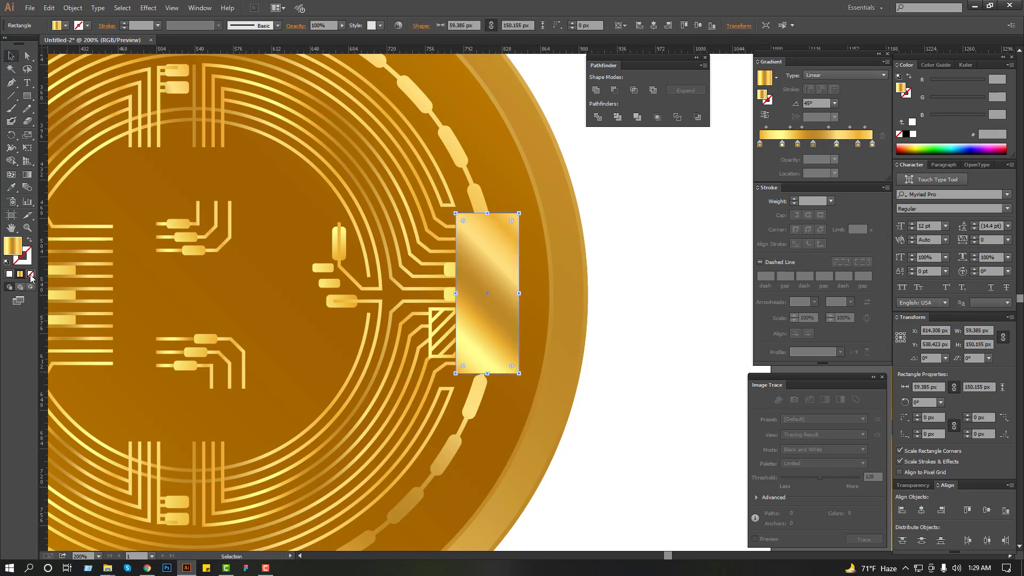
{"action": "left_click", "coordinate": [31, 273]}
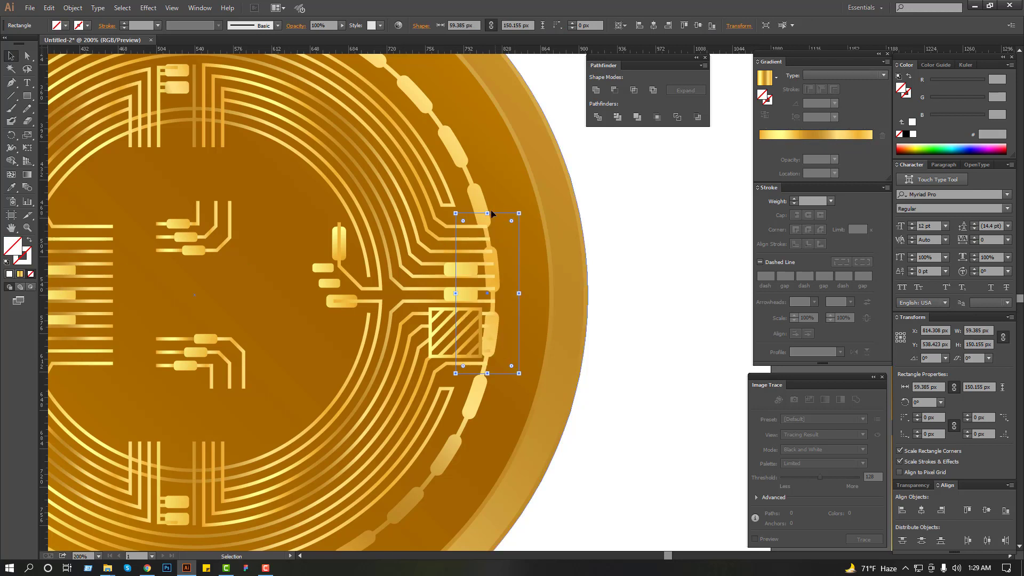
{"action": "left_click_drag", "start_coordinate": [487, 213], "coordinate": [486, 215]}
Subtract the rectangle from the dashed circle to open a gap where the circuit lines cross it.
{"action": "left_click", "coordinate": [482, 198], "text": "shift"}
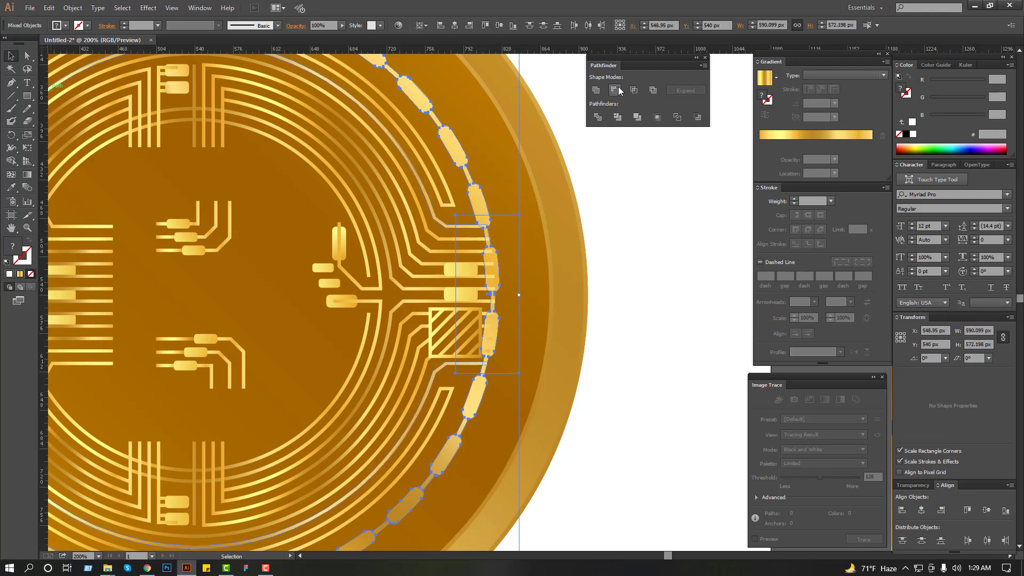
{"action": "left_click", "coordinate": [618, 89]}
{"action": "left_click", "coordinate": [626, 198]}
{"action": "key", "text": "z"}
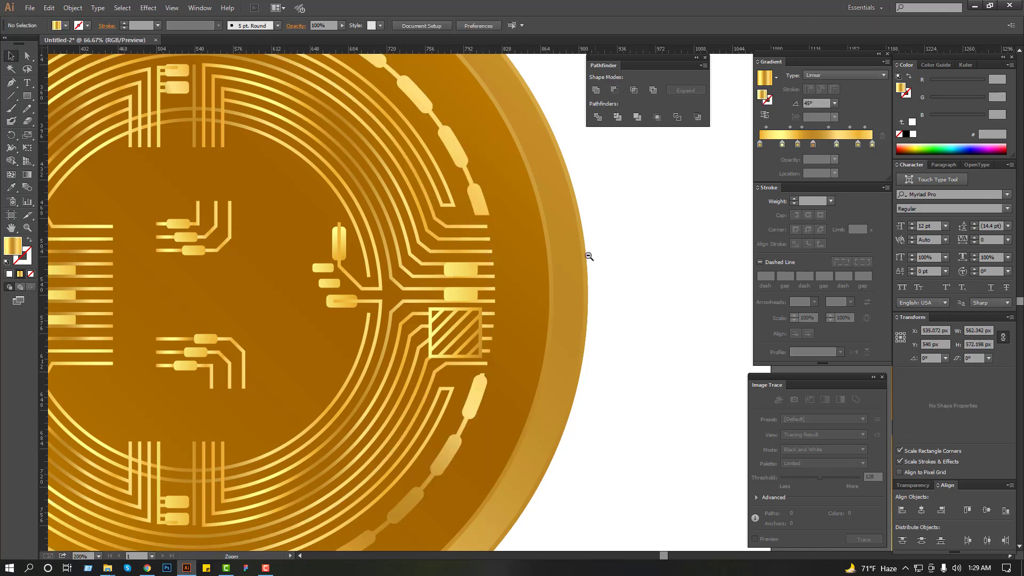
{"action": "left_click", "coordinate": [587, 251], "text": "alt"}
{"action": "left_click_drag", "start_coordinate": [589, 255], "coordinate": [538, 297]}
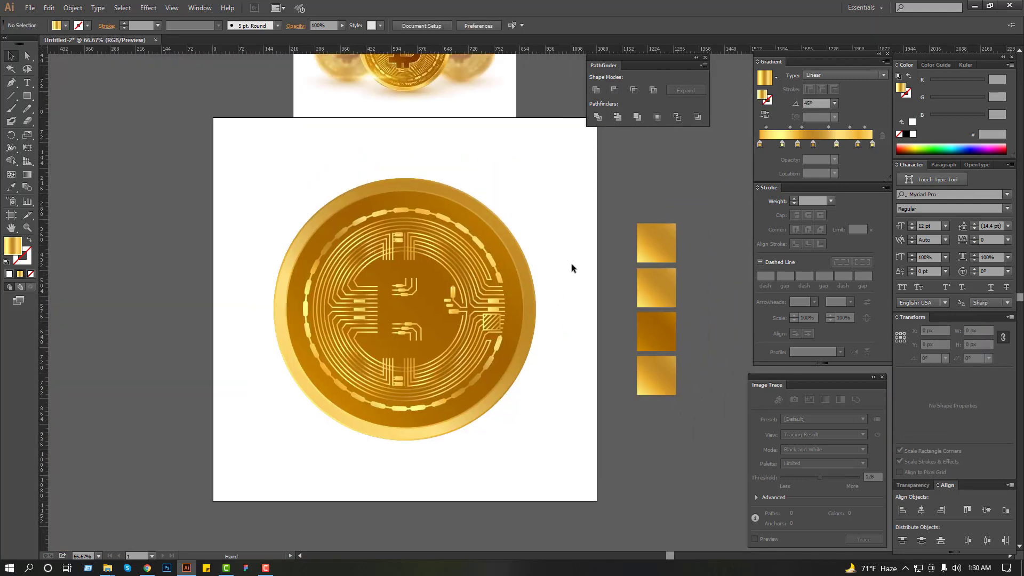
{"action": "scroll", "coordinate": [258, 202], "scroll_direction": "up", "scroll_amount": 1}
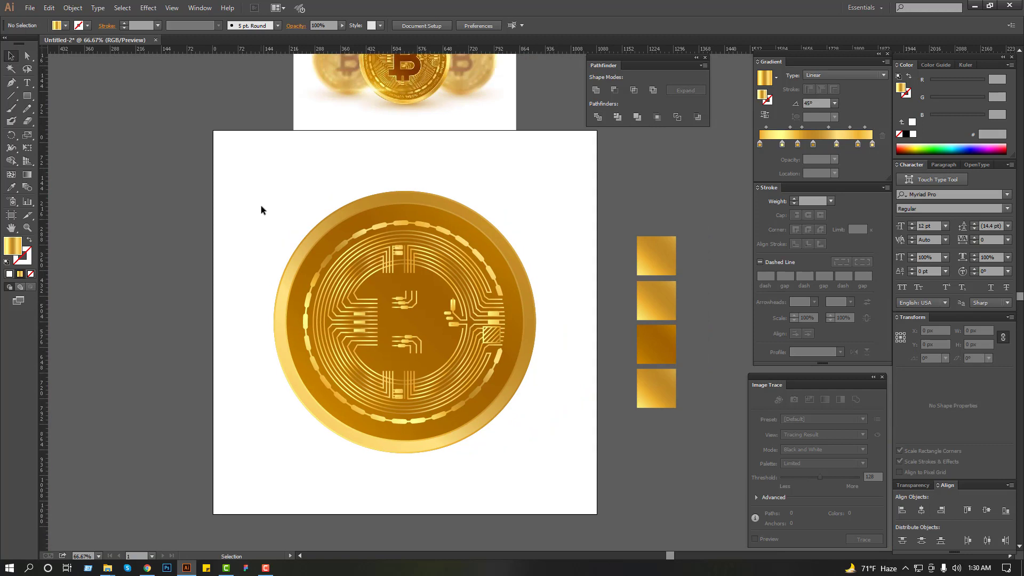
{"action": "scroll", "coordinate": [261, 209], "scroll_direction": "up", "scroll_amount": 2}
{"action": "scroll", "coordinate": [414, 208], "scroll_direction": "right", "scroll_amount": 2}
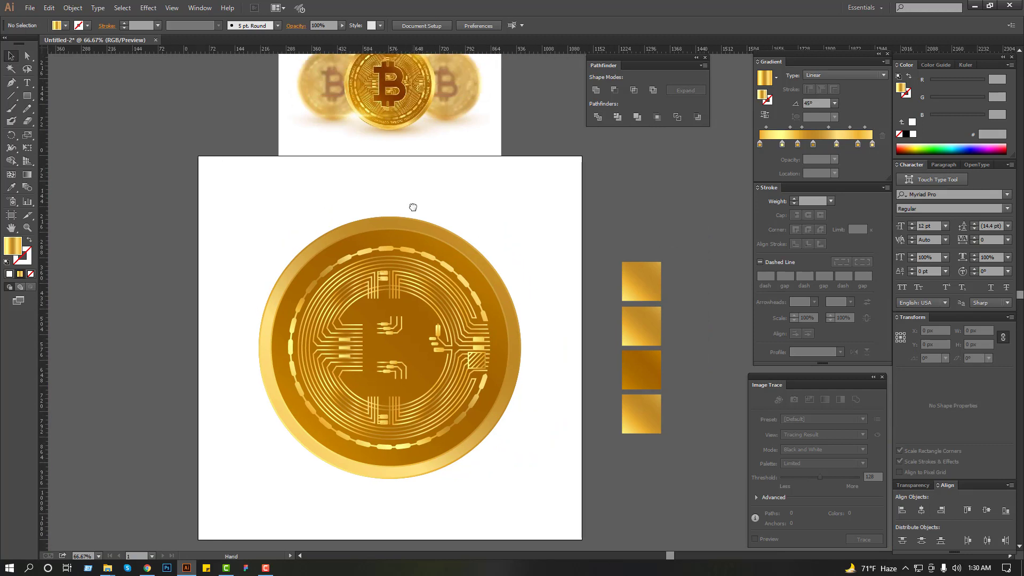
{"action": "scroll", "coordinate": [424, 202], "scroll_direction": "up", "scroll_amount": 2}
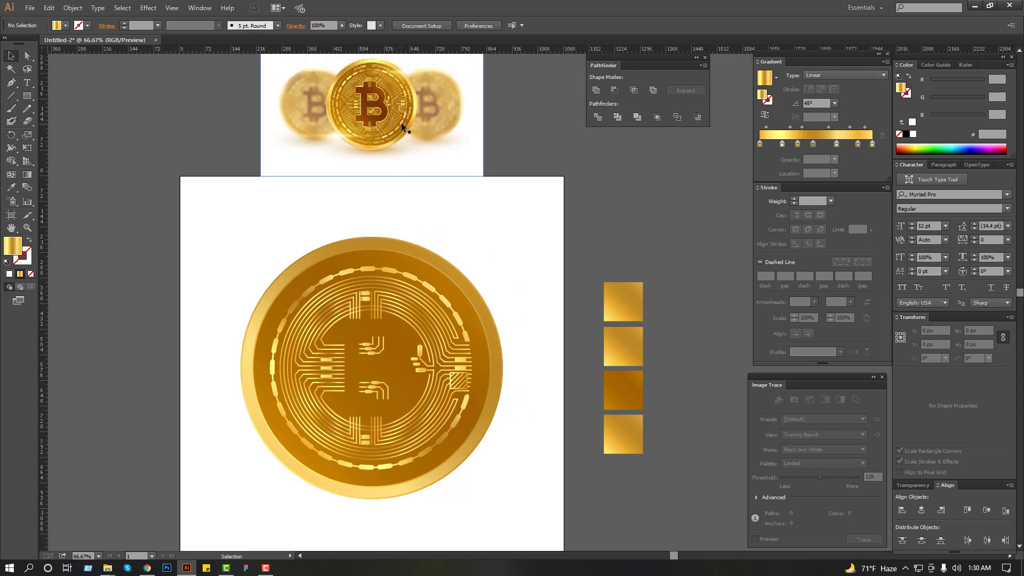
Add the letter B as black Goboid Bold text near the artboard's upper-right corner and enlarge it to about 274.5 pt.
{"action": "left_click", "coordinate": [27, 83]}
{"action": "left_click_drag", "start_coordinate": [485, 273], "coordinate": [380, 270]}
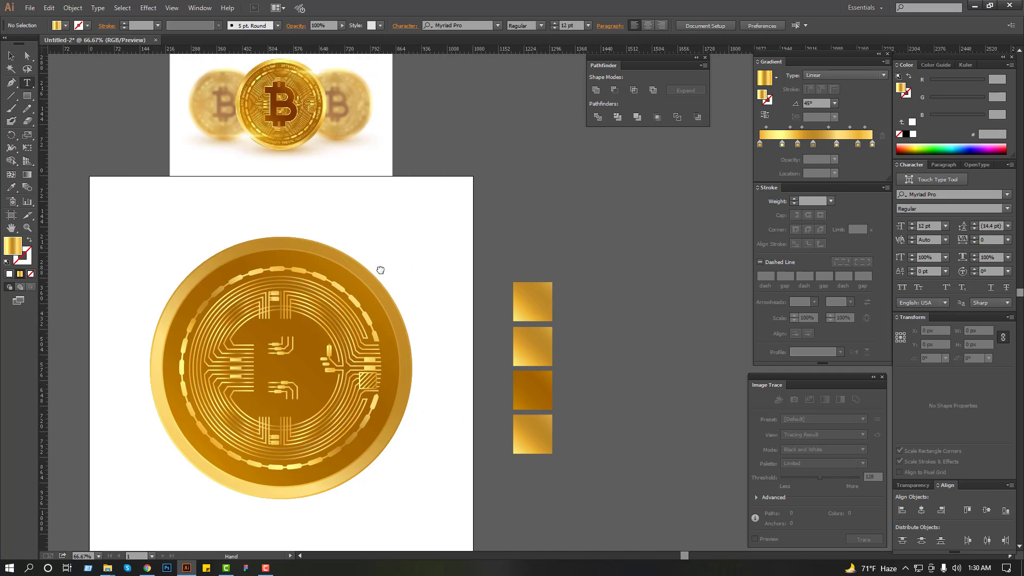
{"action": "left_click", "coordinate": [399, 237]}
{"action": "key", "text": "Escape"}
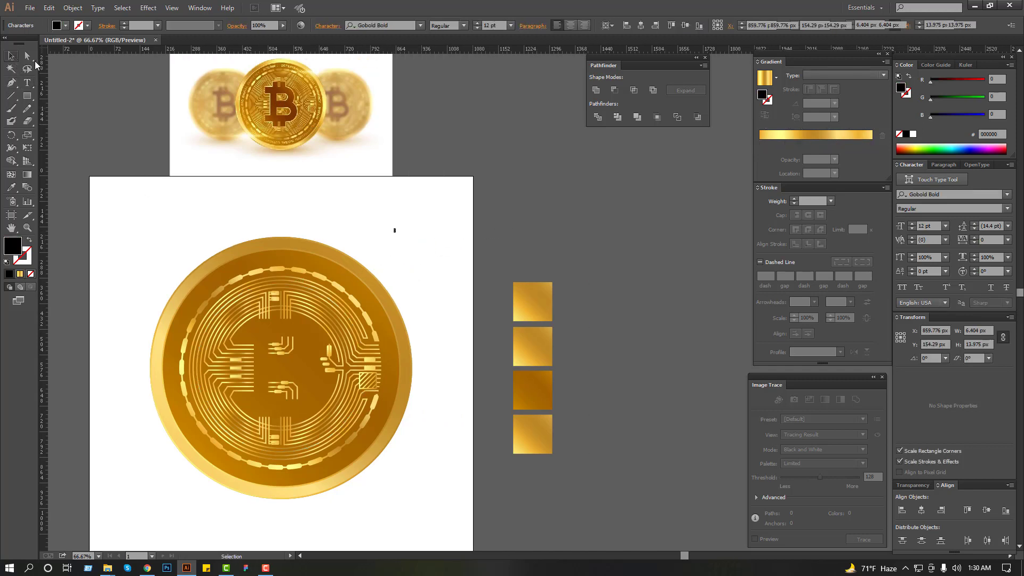
{"action": "left_click_drag", "start_coordinate": [395, 231], "coordinate": [527, 237]}
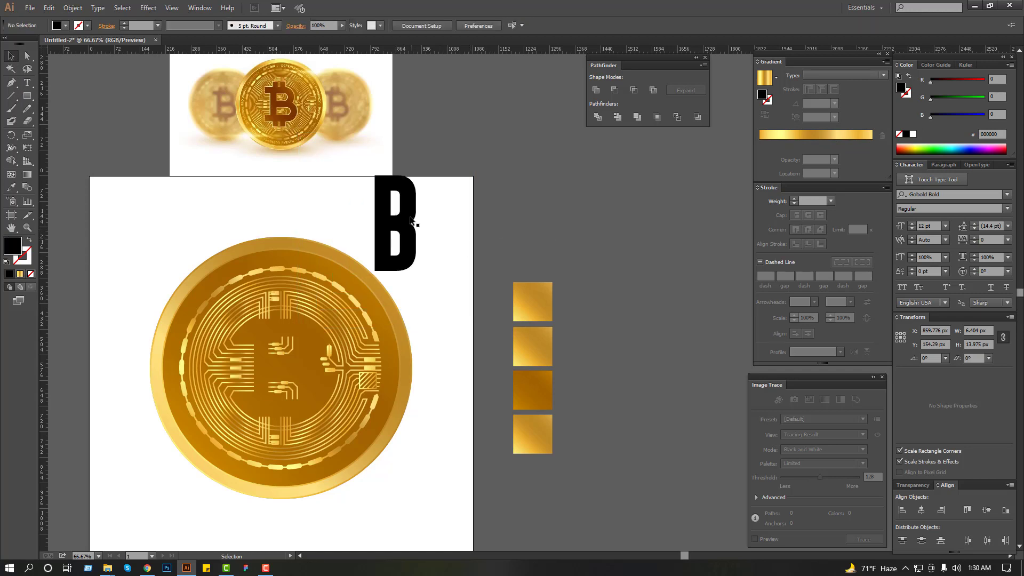
Set the letter B in the Evogria font and convert the text to outlines.
{"action": "left_click", "coordinate": [420, 25]}
{"action": "scroll", "coordinate": [498, 250], "scroll_direction": "up", "scroll_amount": 10}
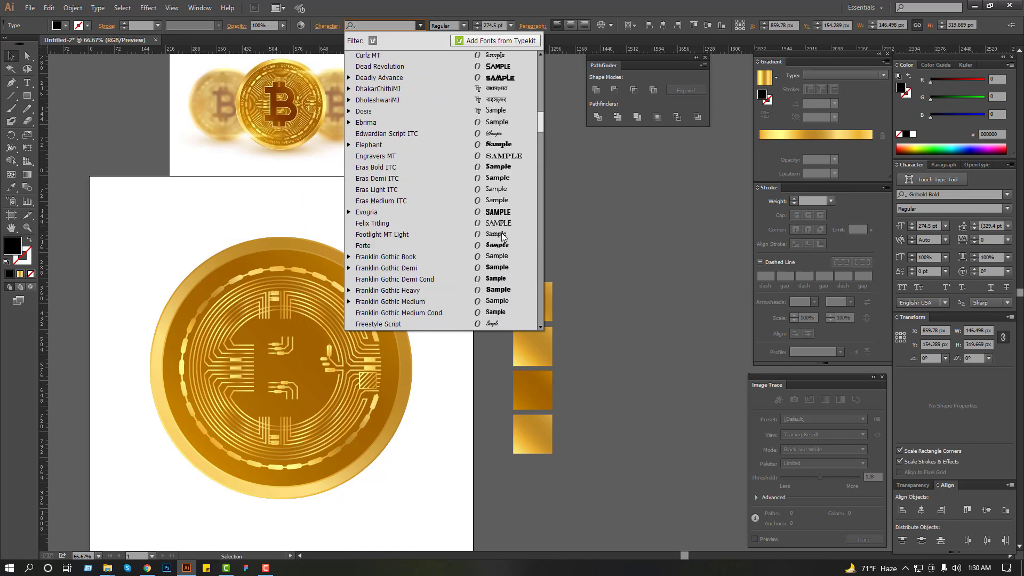
{"action": "left_click", "coordinate": [501, 211]}
{"action": "left_click", "coordinate": [425, 228]}
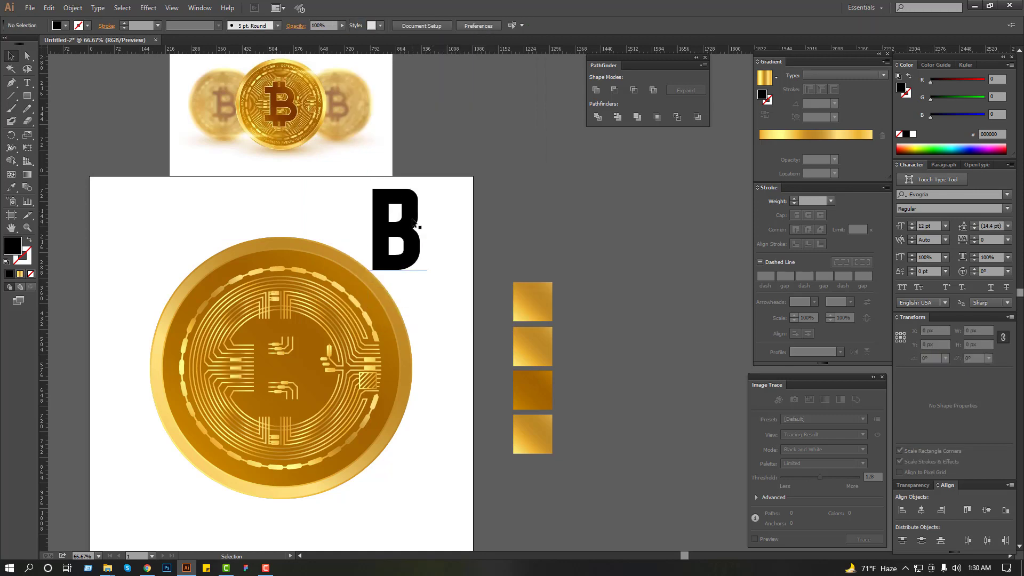
{"action": "left_click", "coordinate": [413, 223]}
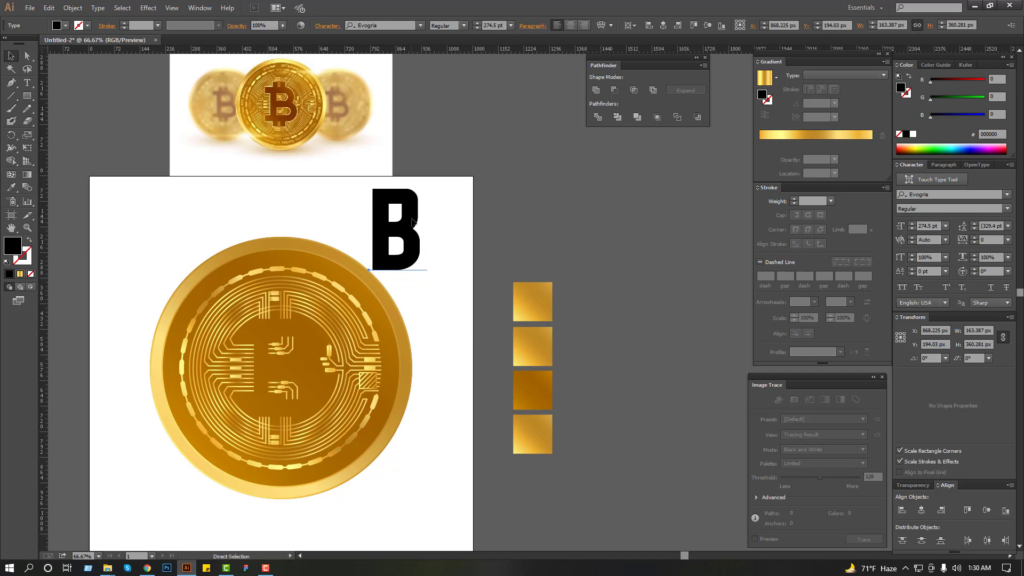
{"action": "key", "text": "ctrl+shift+o"}
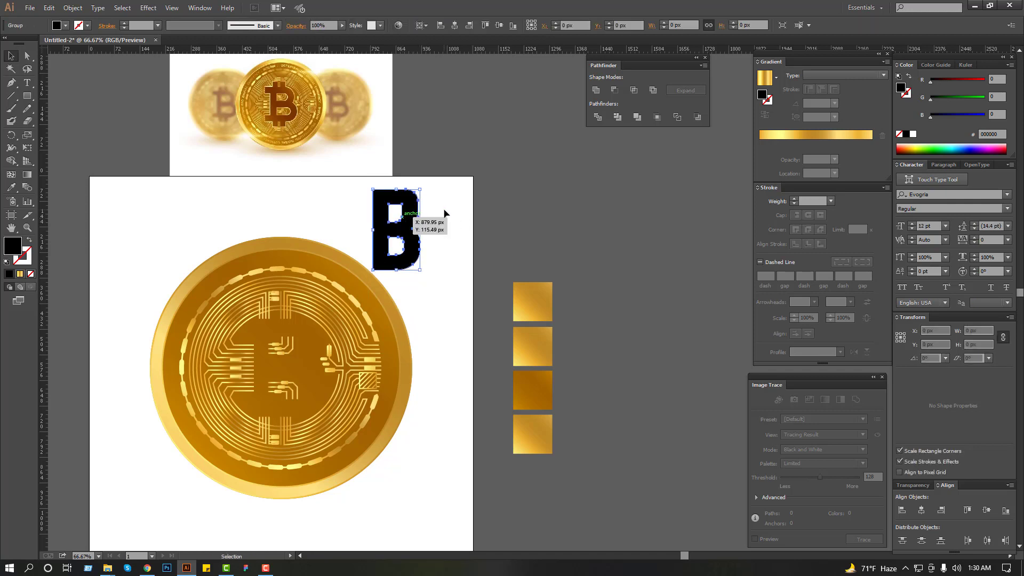
{"action": "left_click_drag", "start_coordinate": [416, 208], "coordinate": [453, 216]}
{"action": "left_click", "coordinate": [517, 216]}
Draw a serif rectangle about 68 by 42 px over the B's upper-left corner and copy it to the lower-left corner.
{"action": "left_click_drag", "start_coordinate": [350, 151], "coordinate": [586, 301]}
{"action": "left_click", "coordinate": [27, 97]}
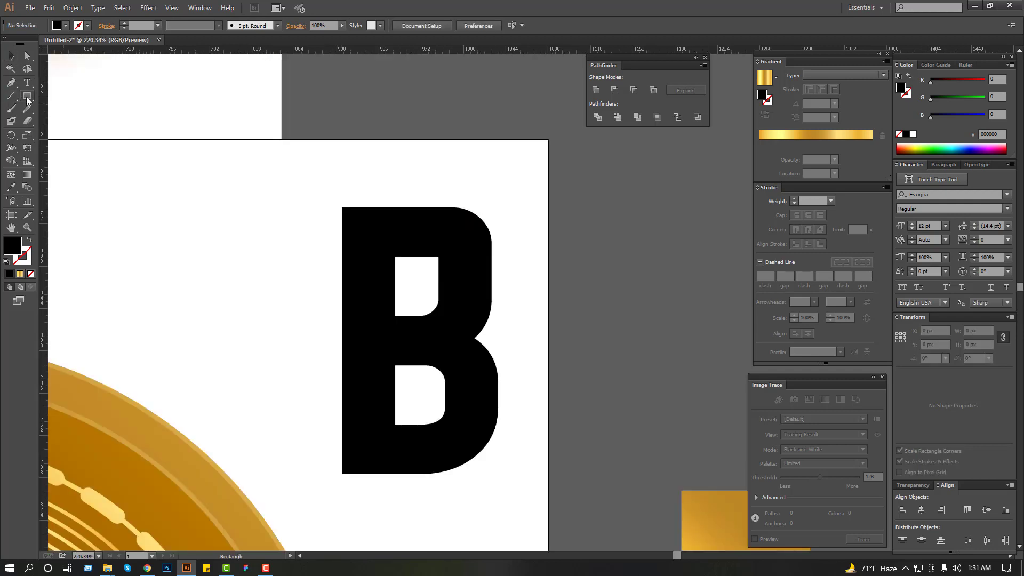
{"action": "scroll", "coordinate": [309, 257], "scroll_direction": "down", "scroll_amount": 3}
{"action": "left_click_drag", "start_coordinate": [307, 254], "coordinate": [318, 290]}
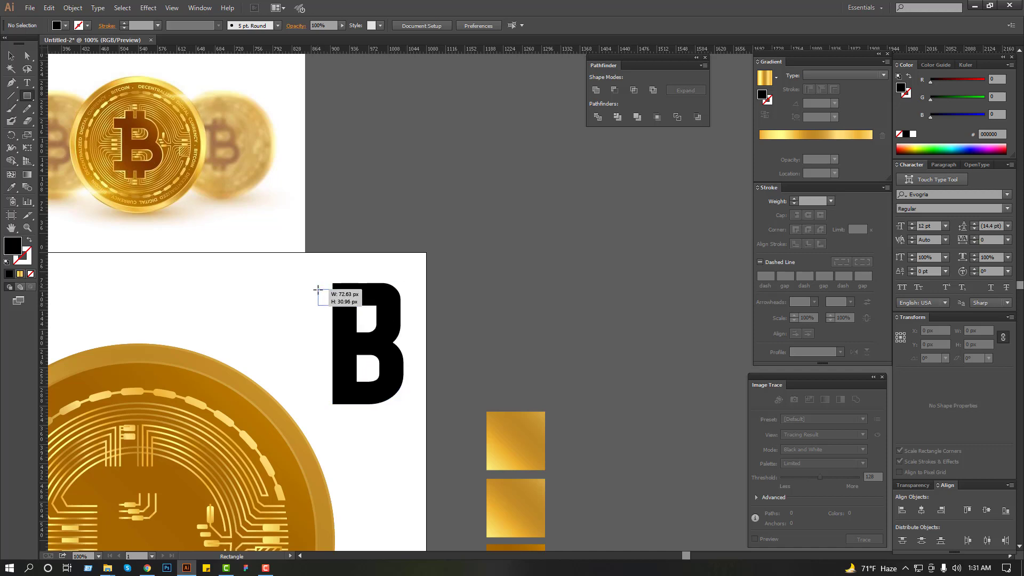
{"action": "left_click_drag", "start_coordinate": [317, 290], "coordinate": [320, 283]}
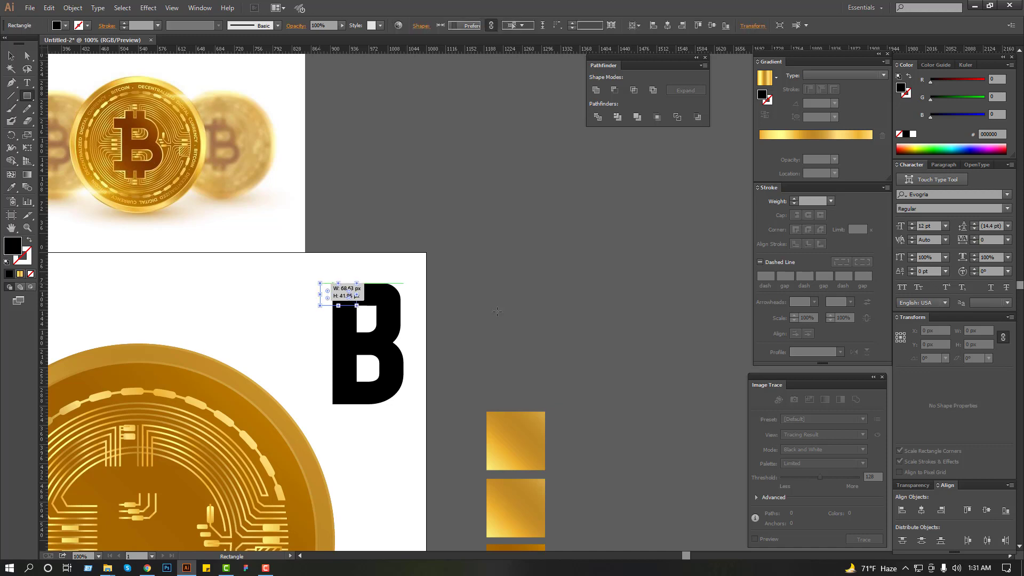
{"action": "left_click", "coordinate": [10, 56]}
{"action": "left_click", "coordinate": [433, 145]}
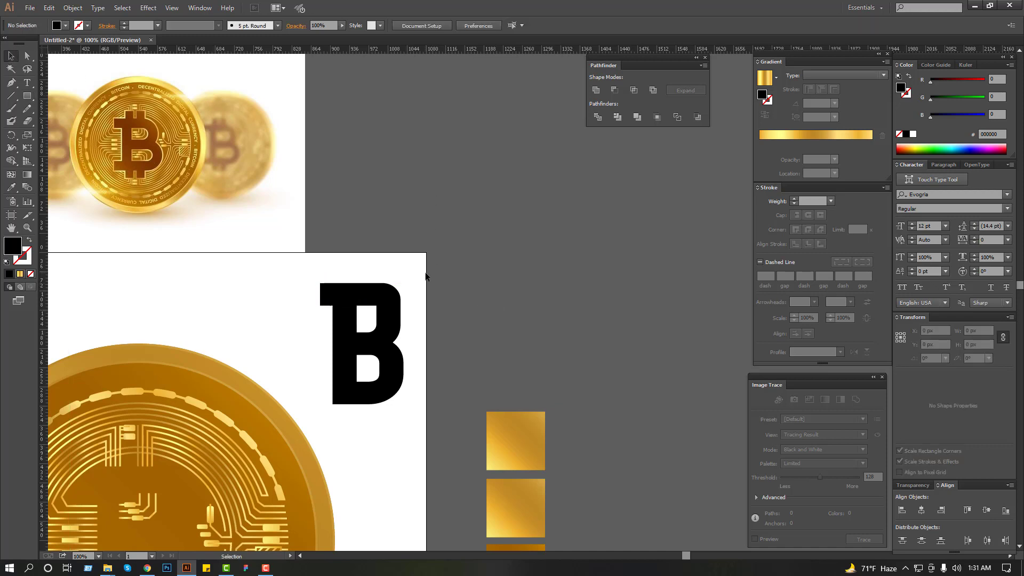
{"action": "left_click_drag", "start_coordinate": [337, 297], "coordinate": [352, 417]}
{"action": "left_click", "coordinate": [362, 417]}
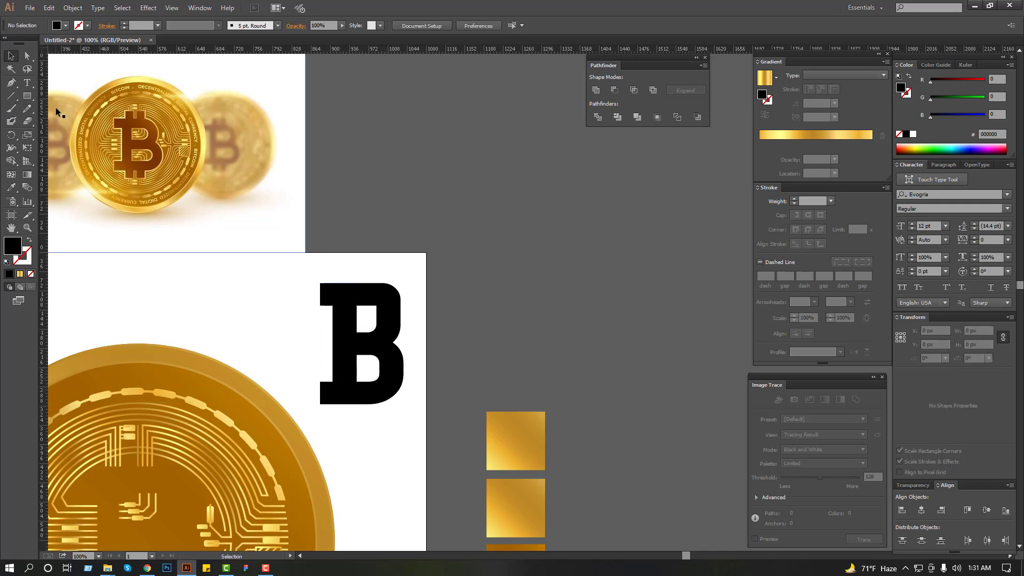
Draw a vertical bar about 29 by 45 px projecting above the B's upper edge and duplicate it alongside.
{"action": "left_click", "coordinate": [28, 96]}
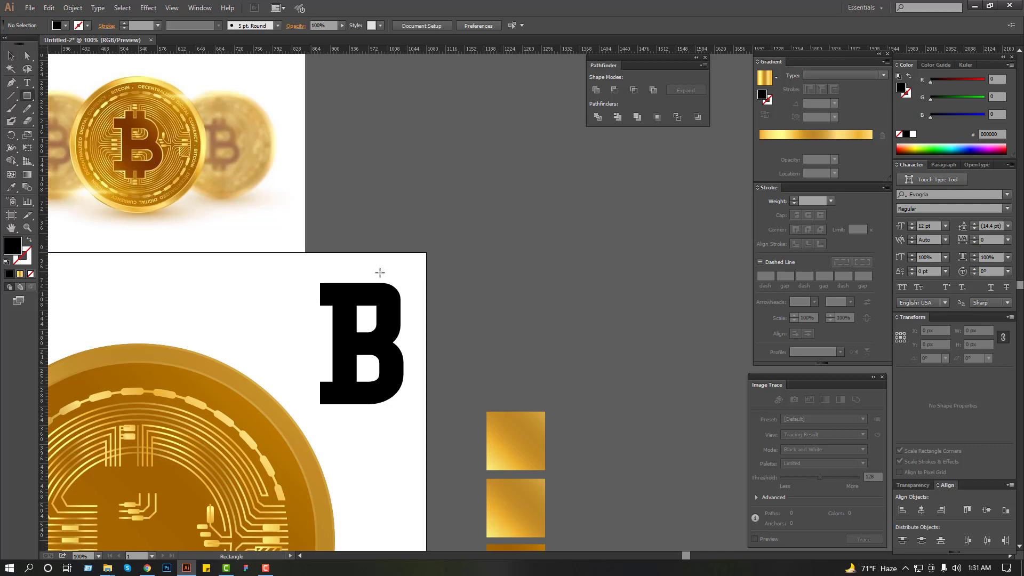
{"action": "scroll", "coordinate": [372, 280], "scroll_direction": "up", "scroll_amount": 3}
{"action": "left_click_drag", "start_coordinate": [280, 234], "coordinate": [322, 299]}
{"action": "key", "text": "v"}
{"action": "left_click_drag", "start_coordinate": [302, 246], "coordinate": [345, 253]}
{"action": "left_click", "coordinate": [301, 239], "text": "shift"}
{"action": "key", "text": "ctrl+1"}
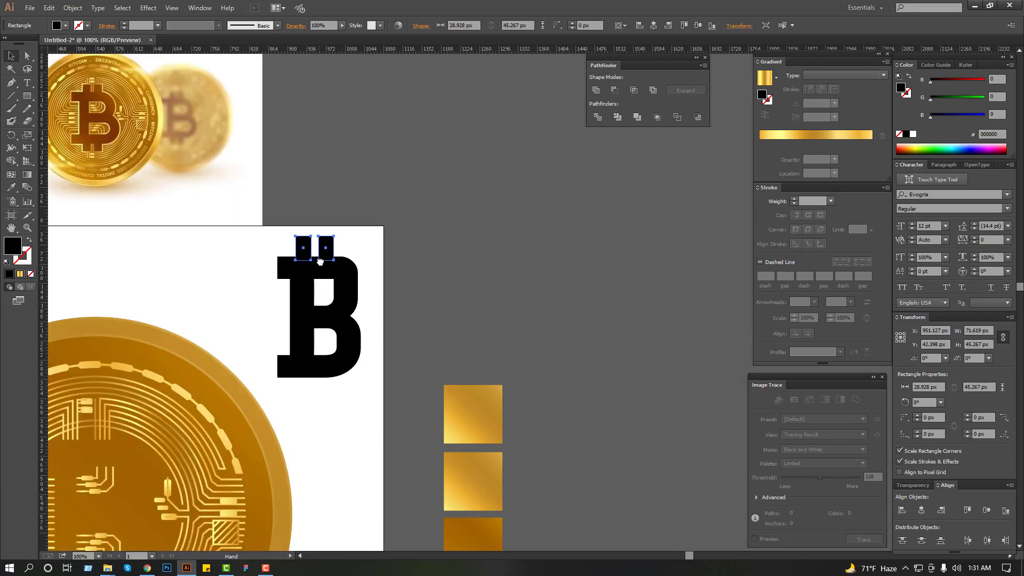
Copy the two bars straight down so they project below the B's lower edge.
{"action": "left_click", "coordinate": [331, 200]}
{"action": "left_click_drag", "start_coordinate": [323, 200], "coordinate": [322, 330]}
{"action": "left_click", "coordinate": [314, 196], "text": "shift"}
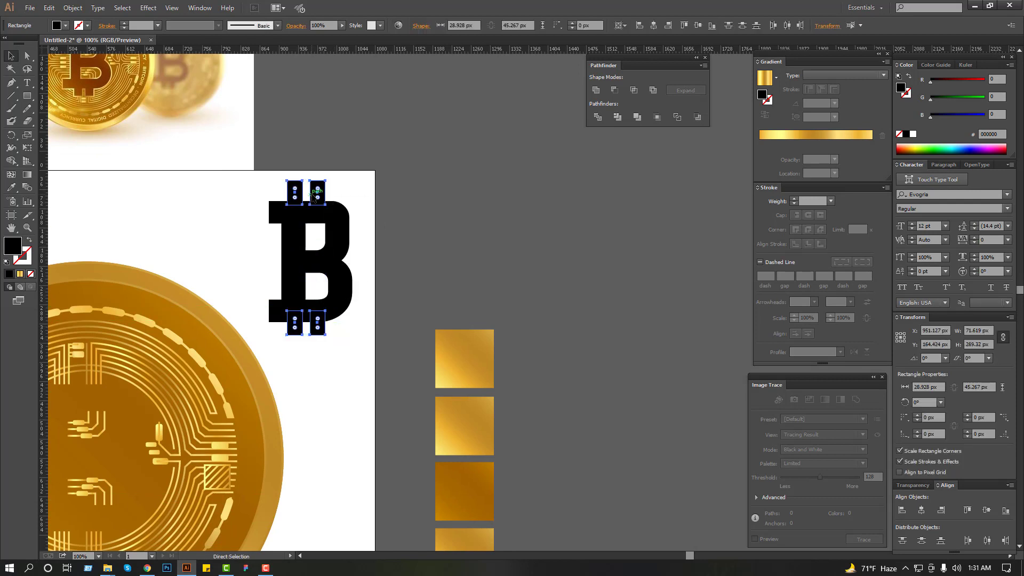
Group the four bars and align their vertical centre with the letter B.
{"action": "left_click", "coordinate": [349, 211], "text": "shift"}
{"action": "key", "text": "ctrl+g"}
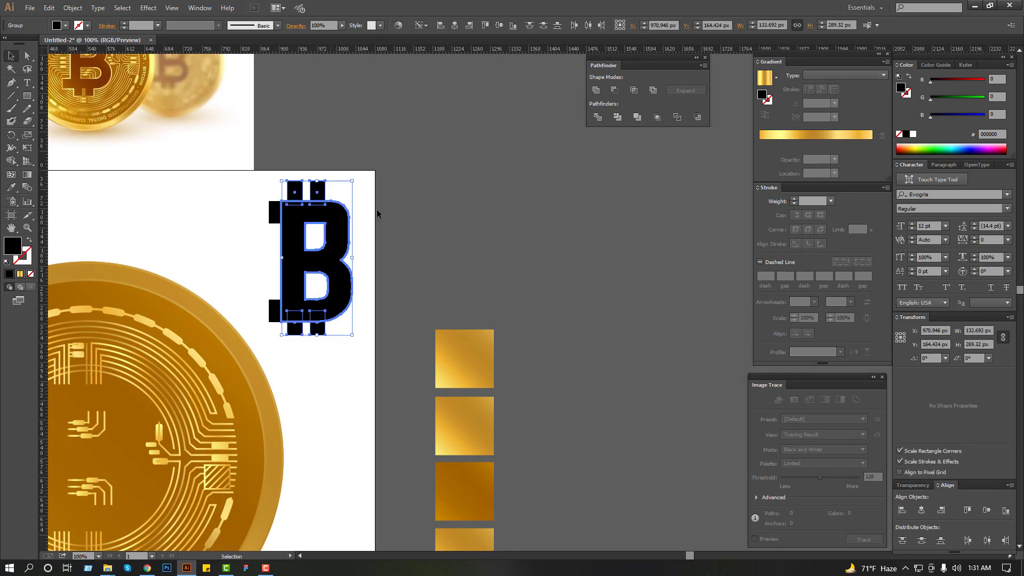
{"action": "left_click", "coordinate": [503, 28]}
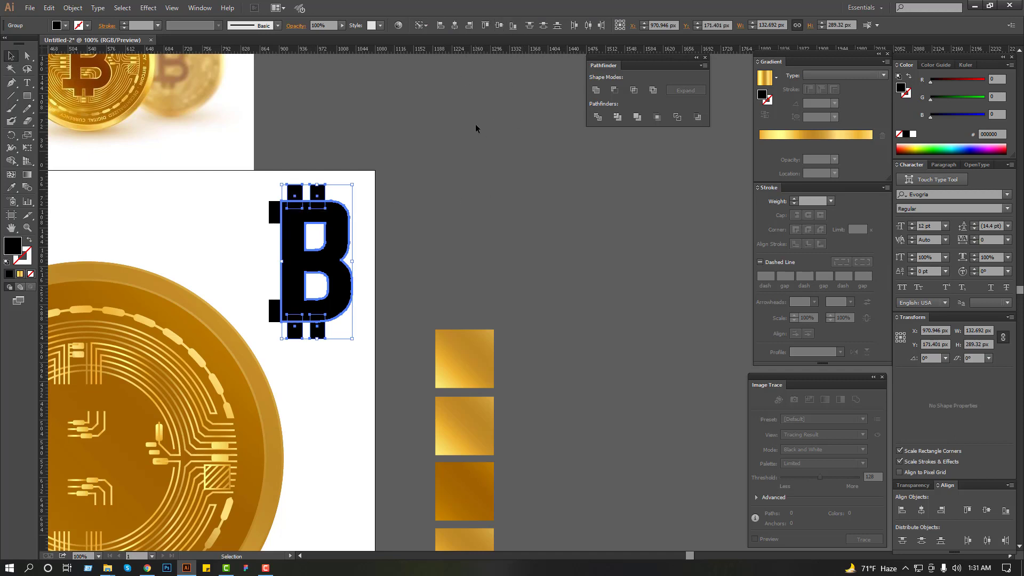
Unite the letter B, its serifs and the bars into a single bitcoin symbol.
{"action": "left_click", "coordinate": [486, 120]}
{"action": "left_click_drag", "start_coordinate": [275, 174], "coordinate": [350, 340]}
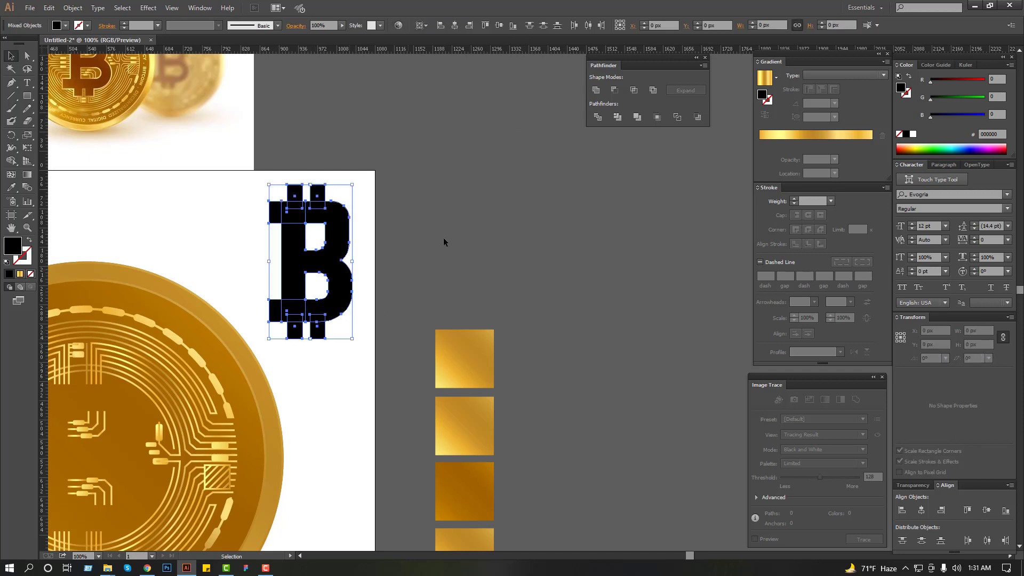
{"action": "left_click", "coordinate": [596, 94]}
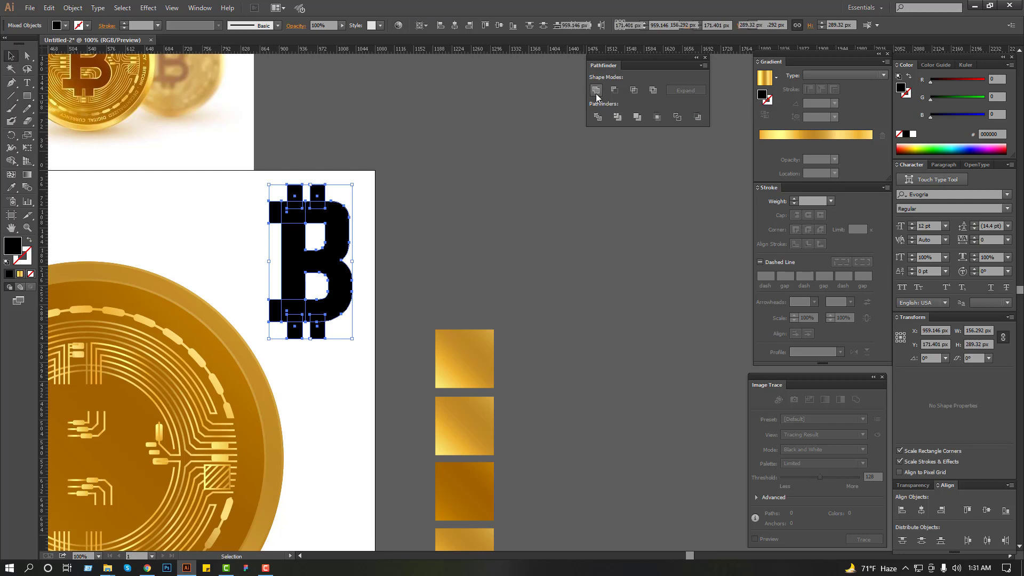
Centre the bitcoin symbol on the artboard and enlarge it proportionally from its centre to about 244 by 452 px.
{"action": "scroll", "coordinate": [494, 257], "scroll_direction": "down", "scroll_amount": 2}
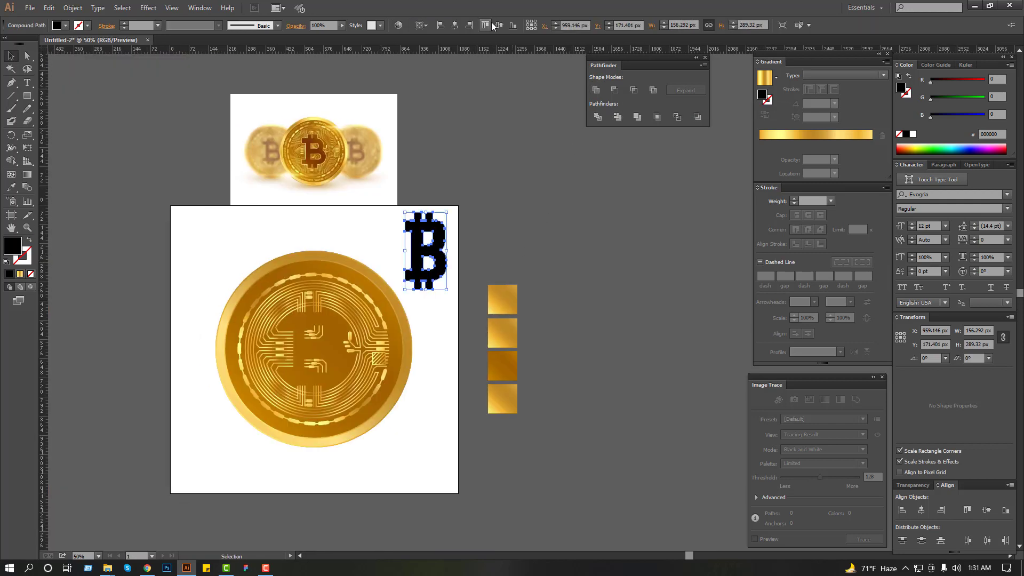
{"action": "left_click", "coordinate": [499, 25]}
{"action": "left_click", "coordinate": [454, 25]}
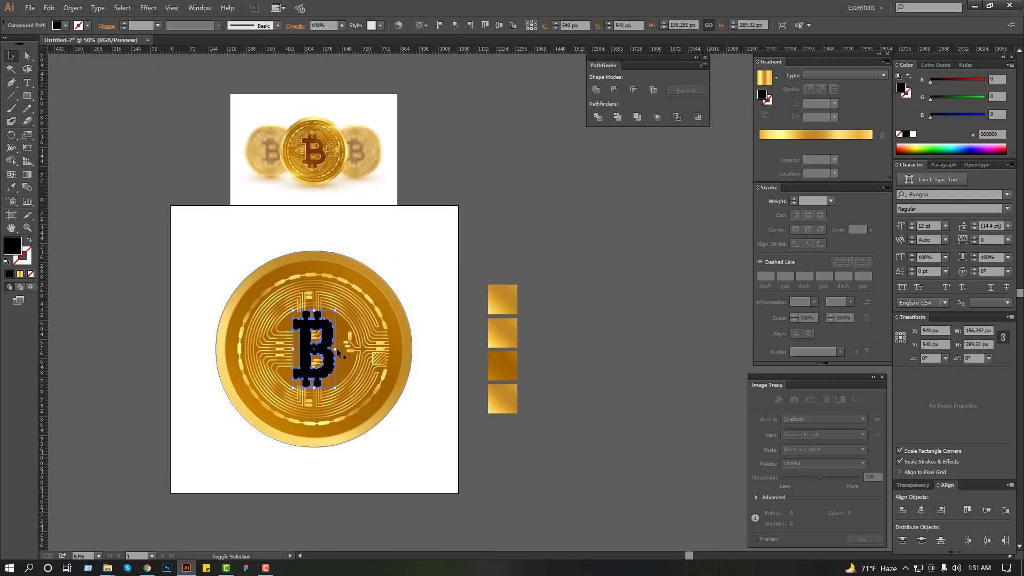
{"action": "left_click_drag", "start_coordinate": [335, 349], "coordinate": [347, 353]}
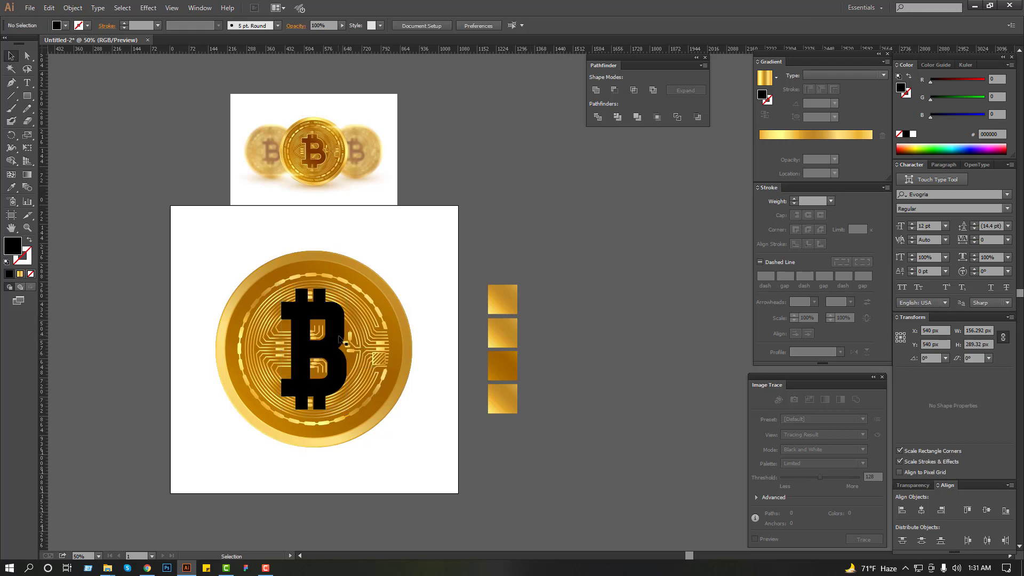
{"action": "left_click", "coordinate": [408, 341]}
{"action": "left_click_drag", "start_coordinate": [408, 341], "coordinate": [362, 402]}
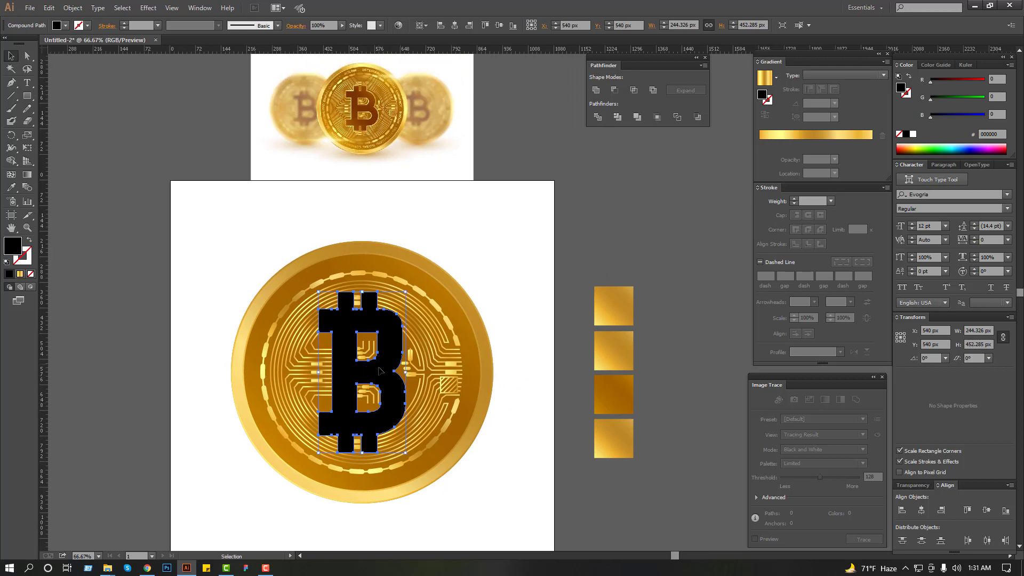
Fill the bitcoin symbol with the flat brown A86900 using the Eyedropper.
{"action": "left_click", "coordinate": [11, 187]}
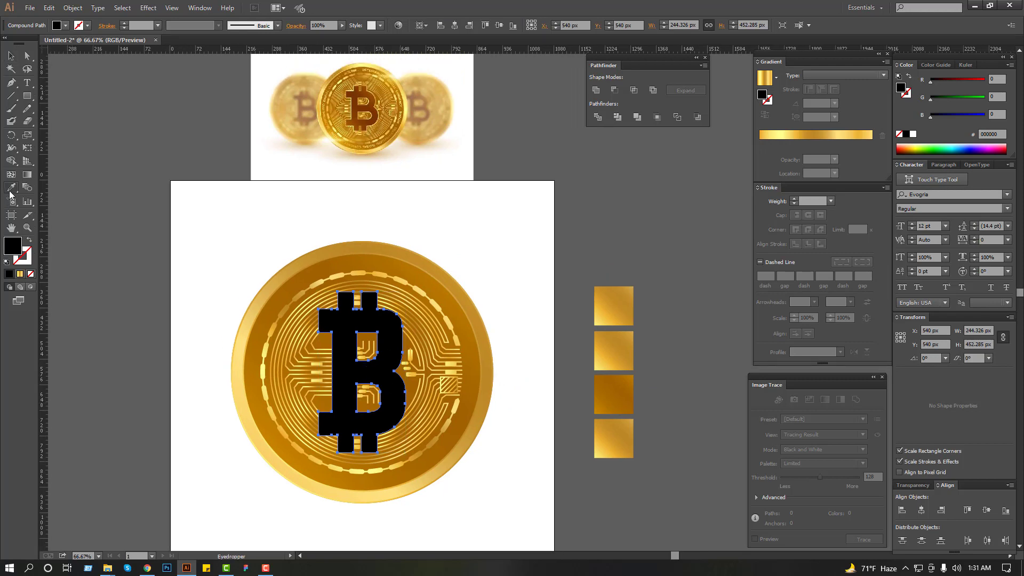
{"action": "left_click", "coordinate": [439, 285]}
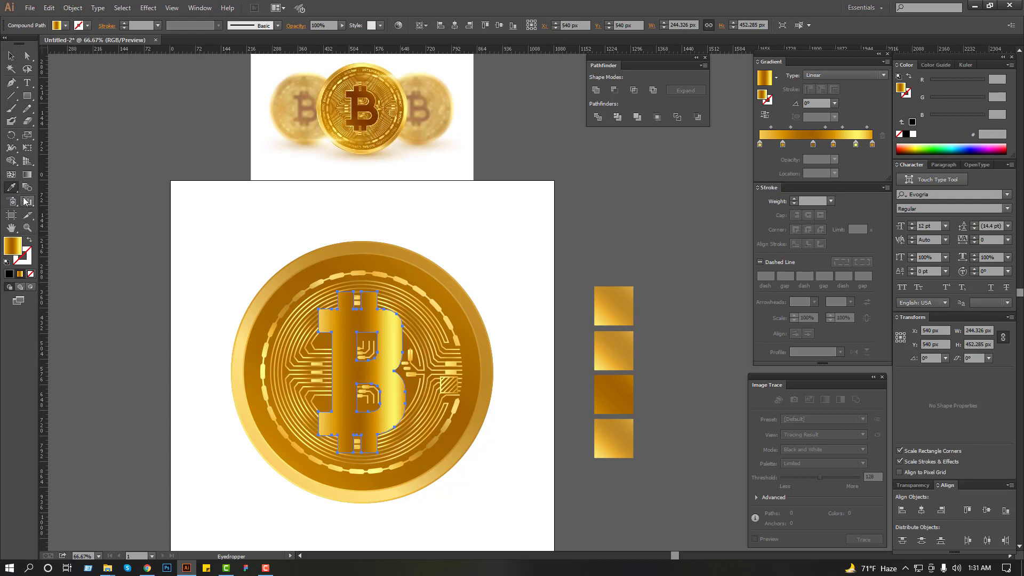
{"action": "left_click", "coordinate": [272, 307]}
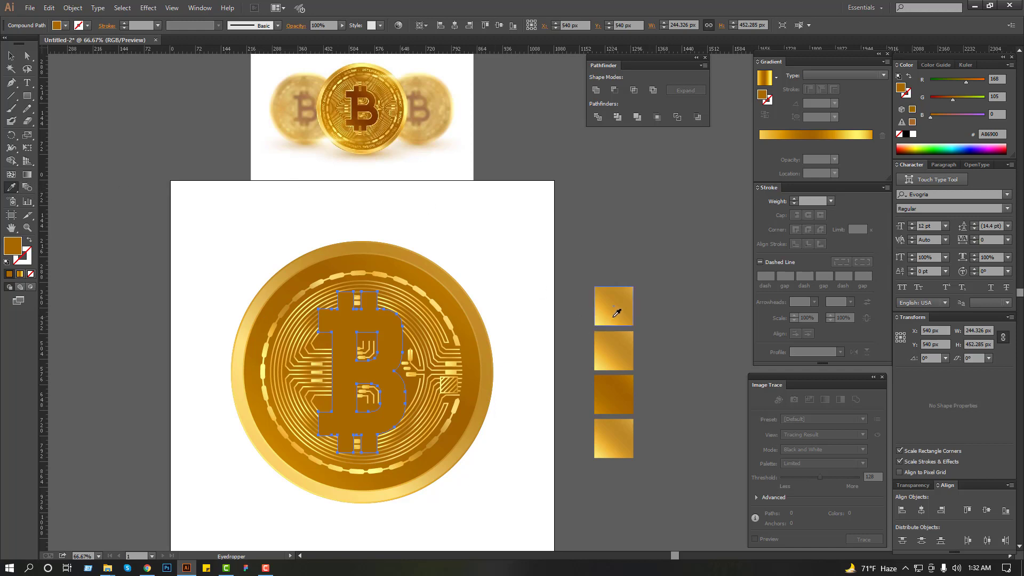
Give a copy of the bitcoin symbol the uppermost swatch square's gold gradient as a 9 pt stroke without fill.
{"action": "left_click", "coordinate": [616, 314]}
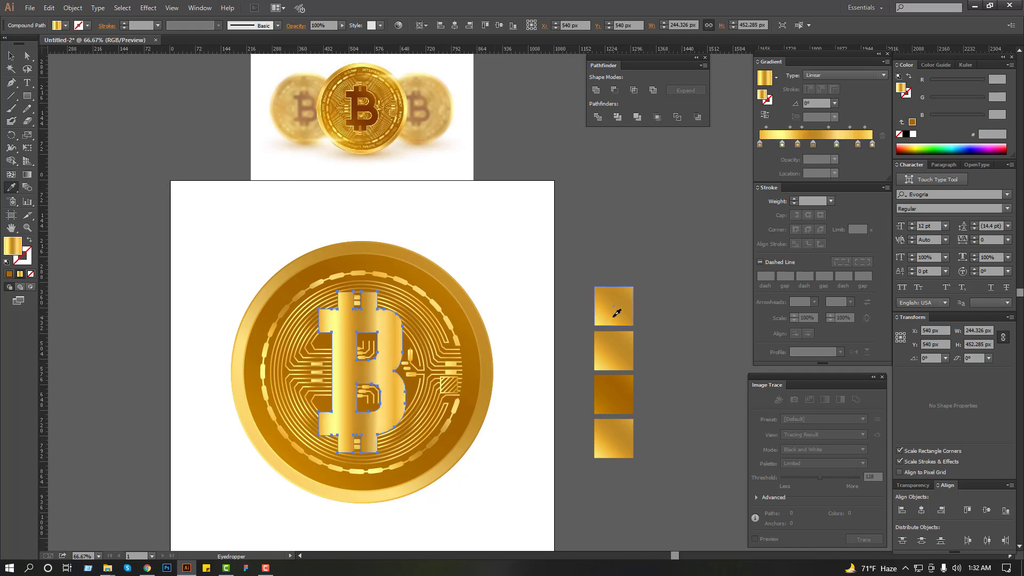
{"action": "left_click", "coordinate": [29, 242]}
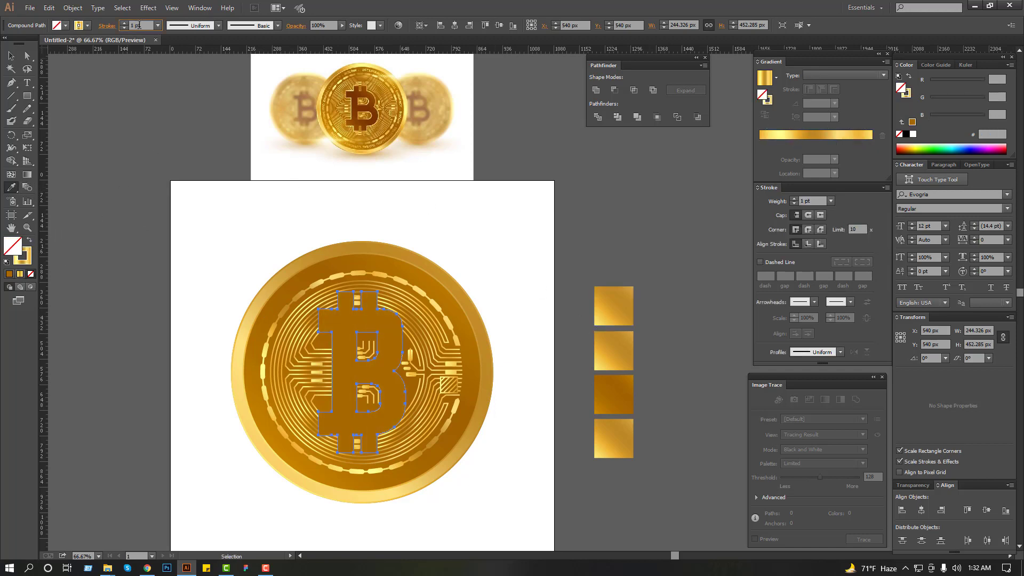
{"action": "key", "text": "Up"}
{"action": "key", "text": "Up"}
{"action": "key", "text": "Up"}
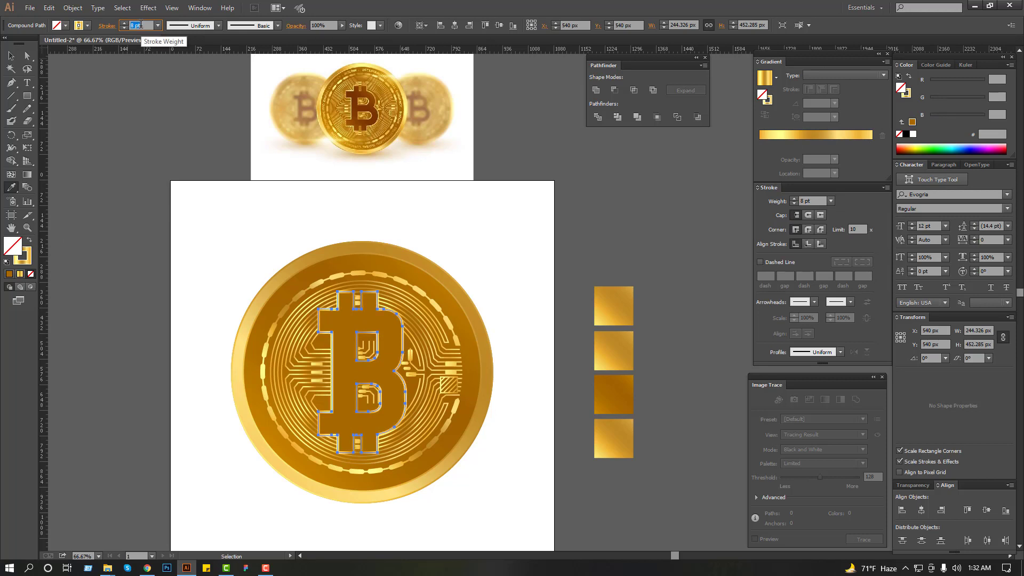
{"action": "key", "text": "Up"}
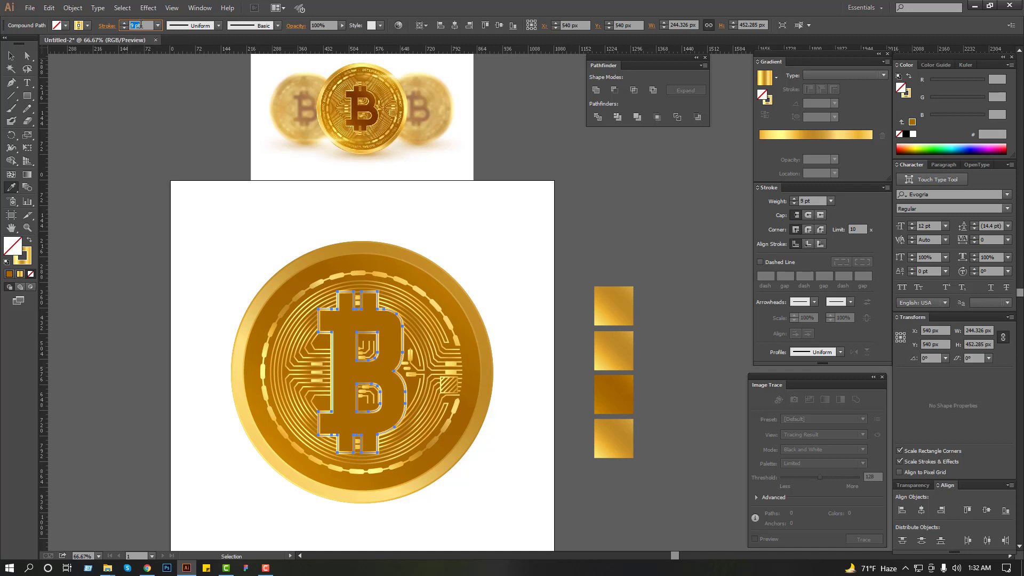
{"action": "left_click", "coordinate": [11, 55]}
{"action": "left_click", "coordinate": [132, 105]}
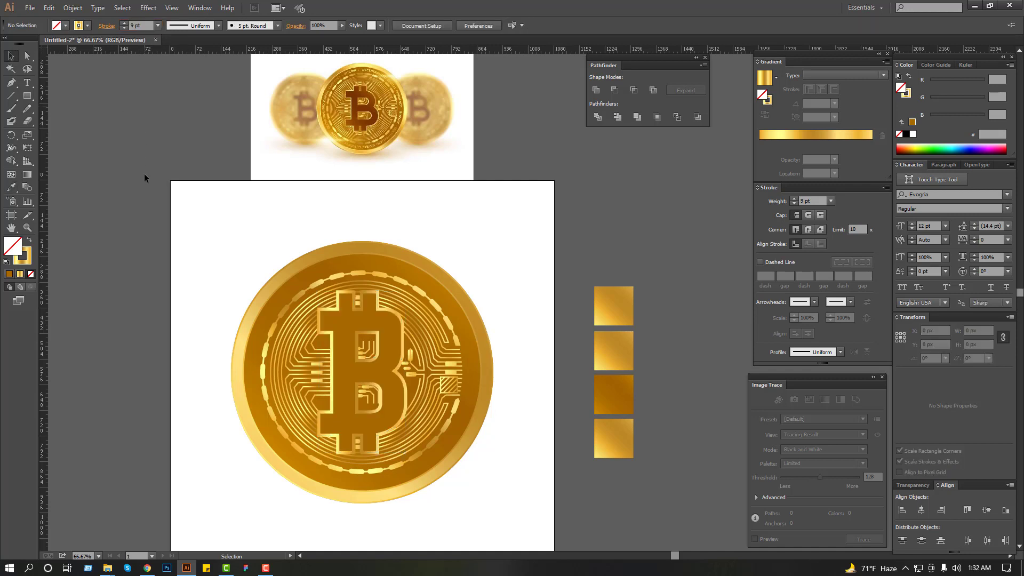
Bring the brown-filled bitcoin symbol to the front, above its gold outline.
{"action": "left_click", "coordinate": [341, 315]}
{"action": "key", "text": "ctrl+shift+]"}
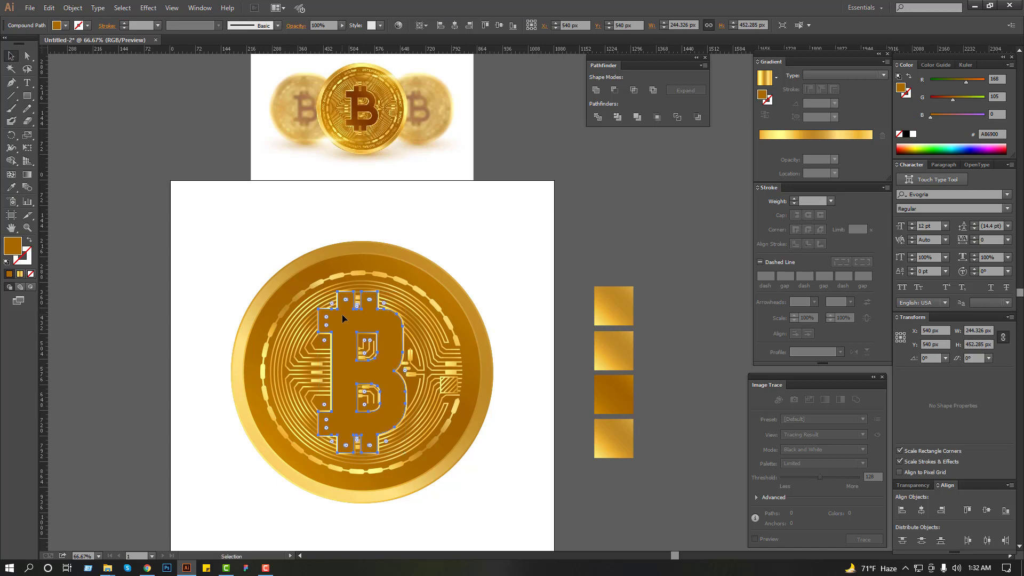
{"action": "key", "text": "v"}
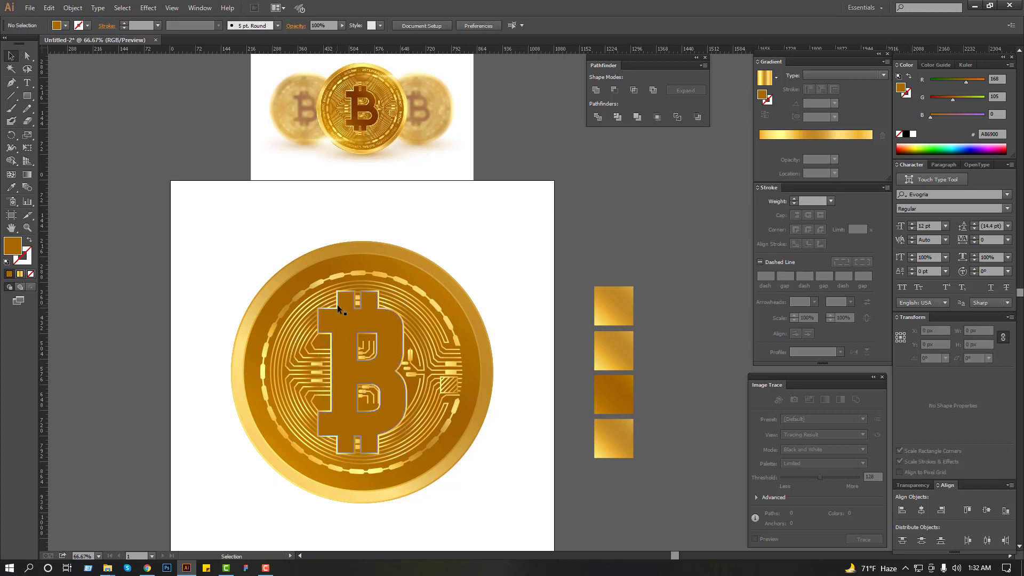
Set the stroke weight of the symbol's gold gradient outline to 11 pt.
{"action": "key", "text": "shift+x"}
{"action": "scroll", "coordinate": [147, 21], "scroll_direction": "up", "scroll_amount": 2}
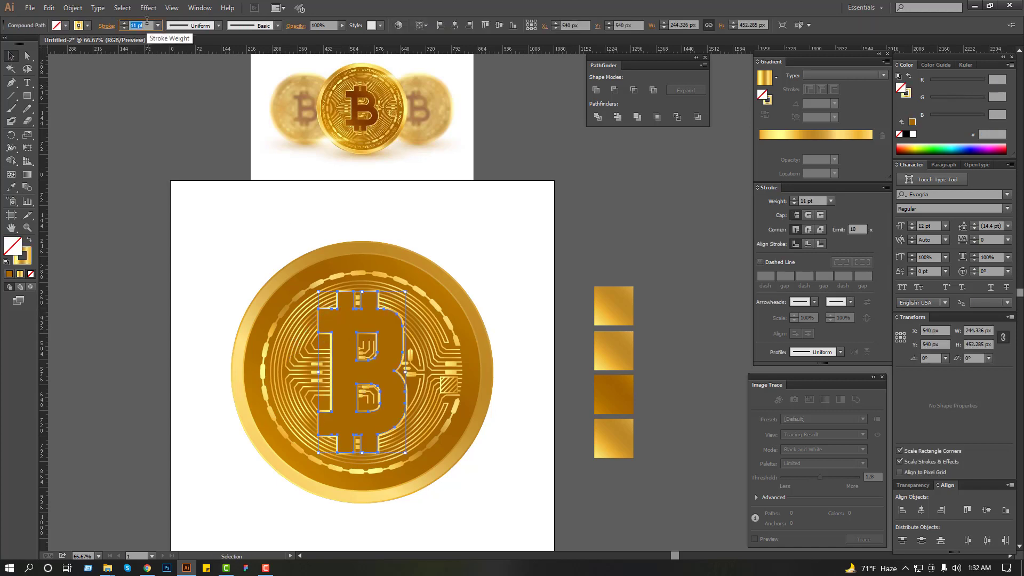
{"action": "left_click", "coordinate": [636, 219]}
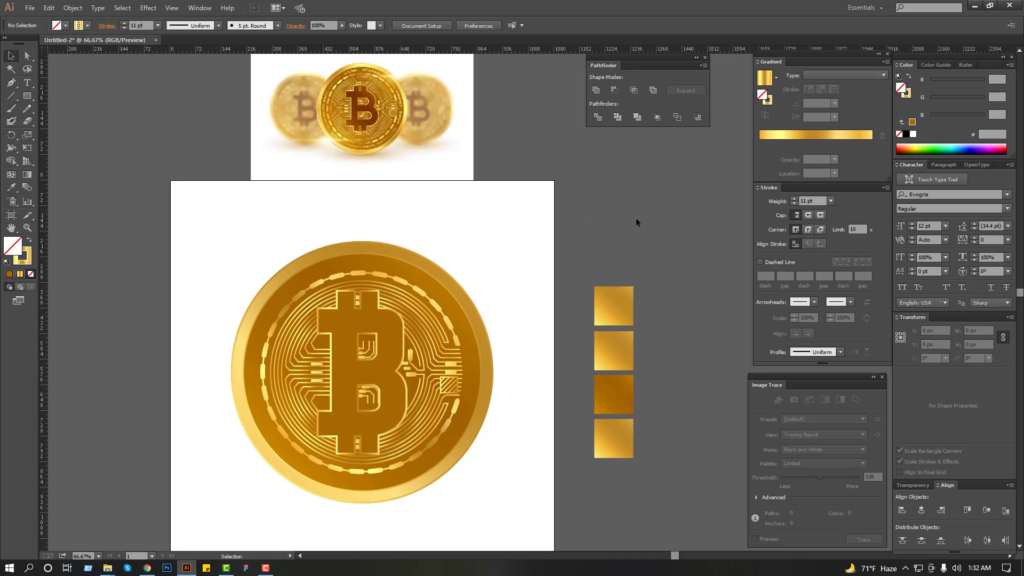
Draw a rectangle about 101 by 257 px over the B's two counters and fill it with the symbol's flat brown A86900 using the Eyedropper.
{"action": "left_click", "coordinate": [490, 352]}
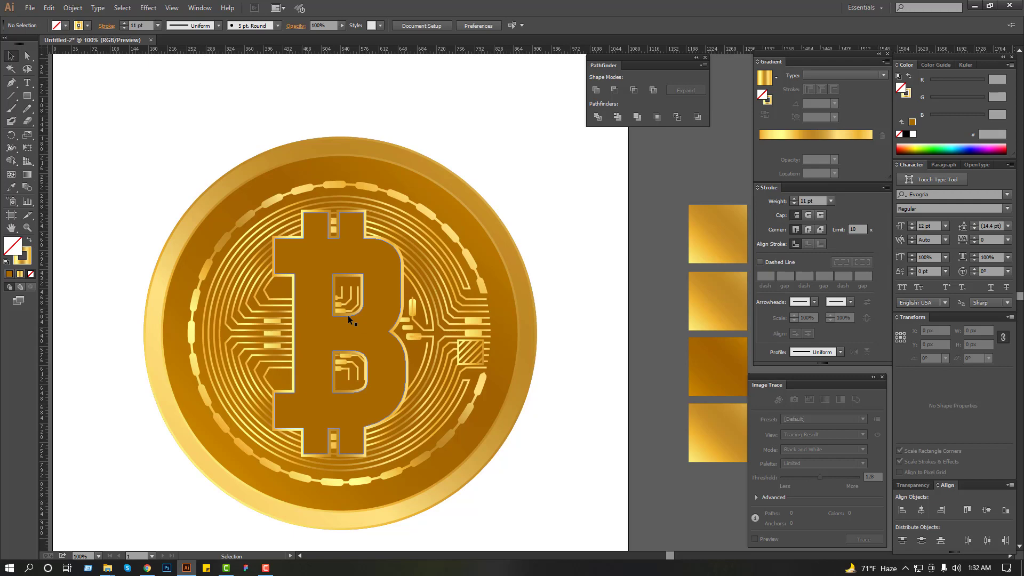
{"action": "scroll", "coordinate": [347, 315], "scroll_direction": "up", "scroll_amount": 3}
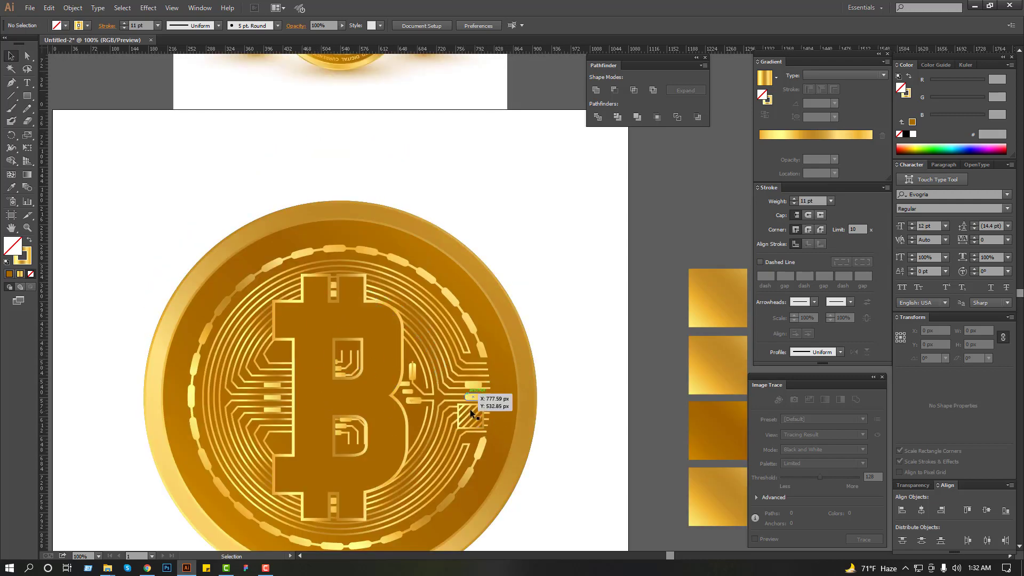
{"action": "left_click", "coordinate": [27, 95]}
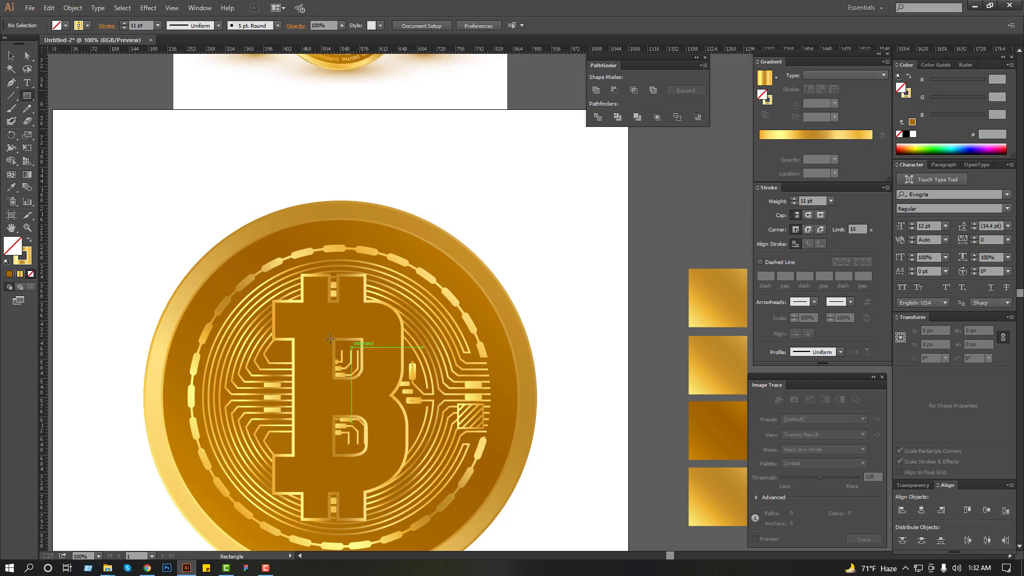
{"action": "left_click_drag", "start_coordinate": [320, 328], "coordinate": [376, 465]}
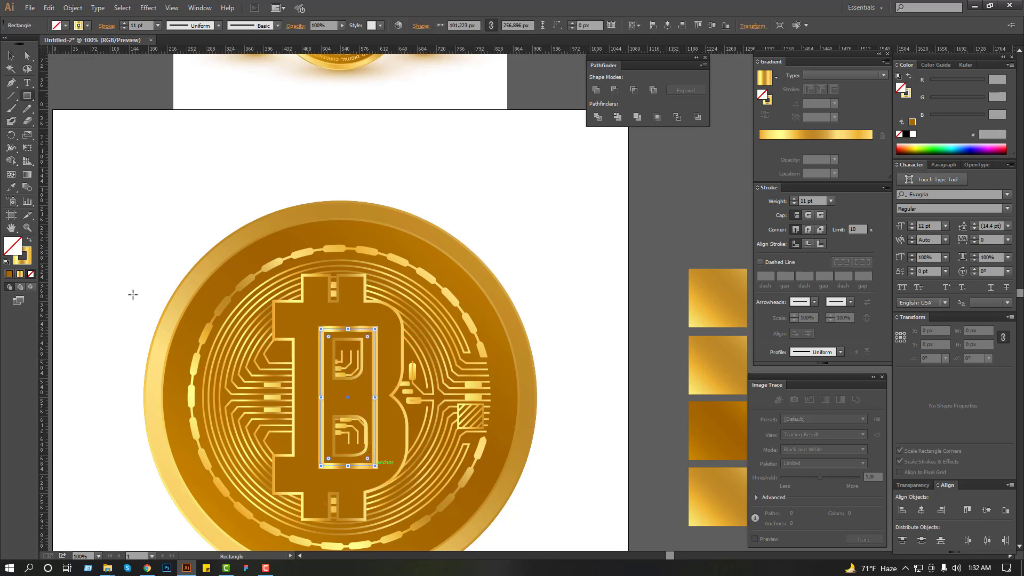
{"action": "key", "text": "i"}
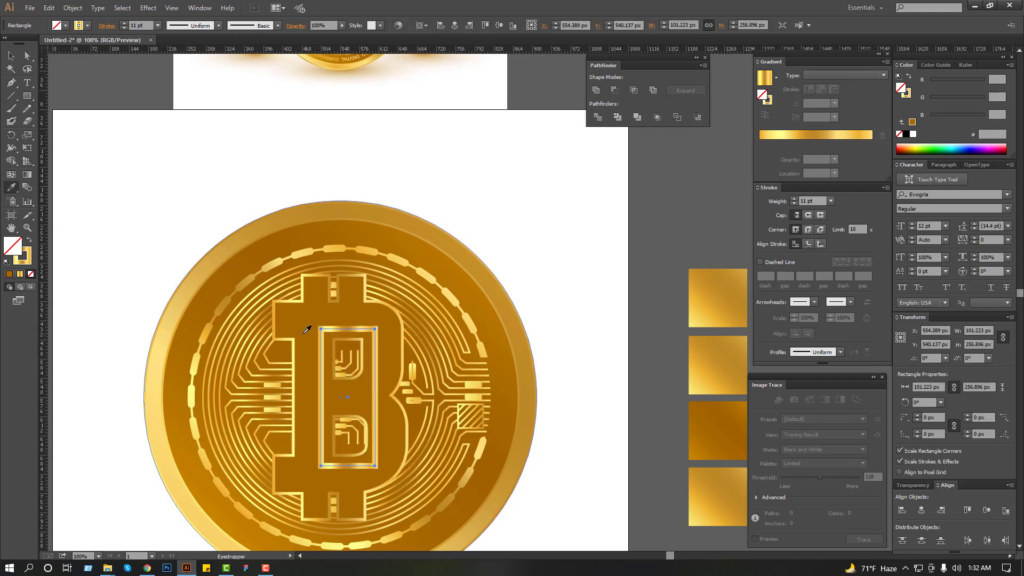
{"action": "left_click", "coordinate": [304, 319]}
{"action": "left_click", "coordinate": [10, 57]}
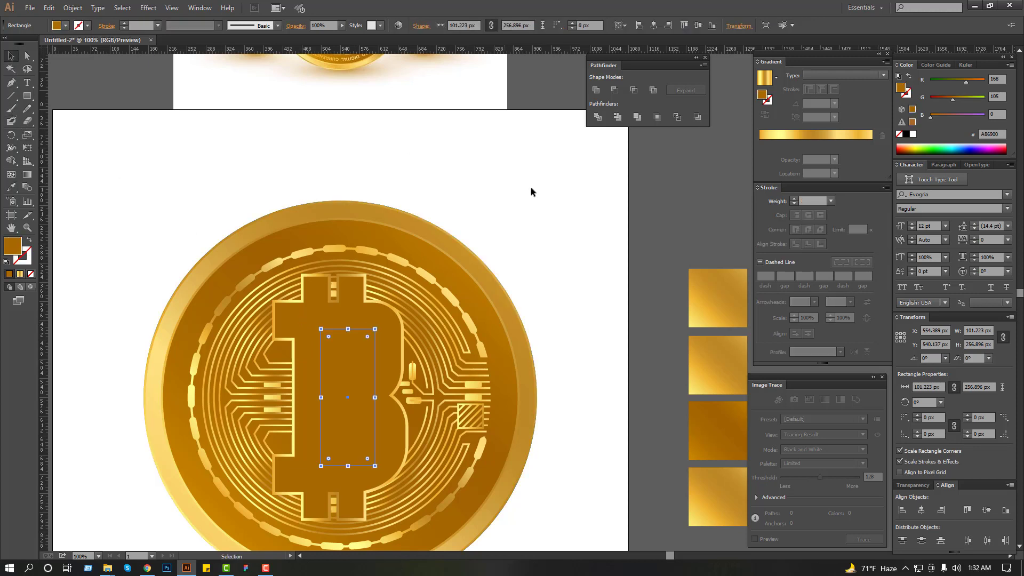
Send the brown rectangle backward behind the B symbol and its gold outline, keeping it above the circuit lines.
{"action": "left_click", "coordinate": [546, 190]}
{"action": "key", "text": "a"}
{"action": "key", "text": "ctrl+["}
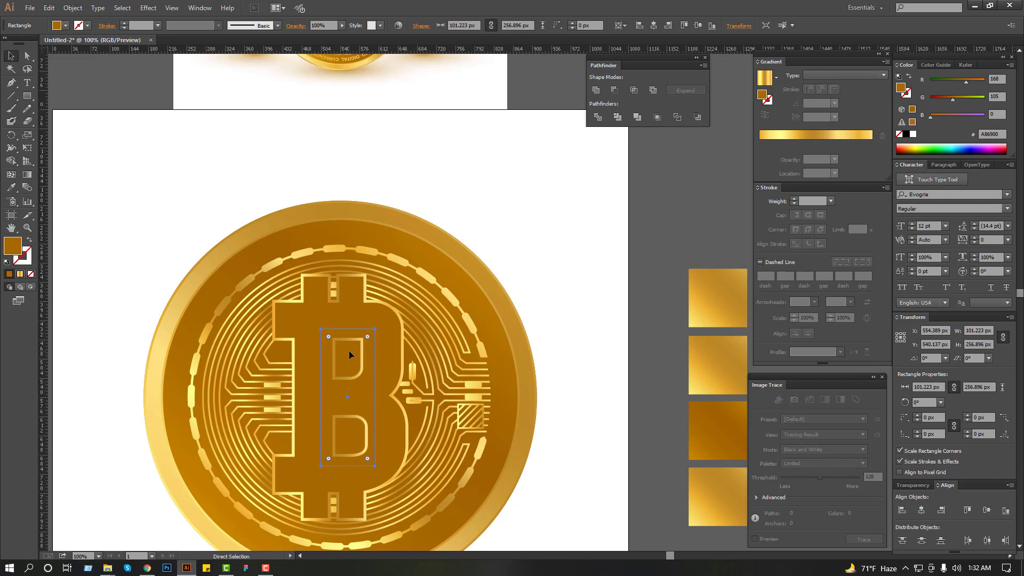
{"action": "left_click", "coordinate": [548, 249]}
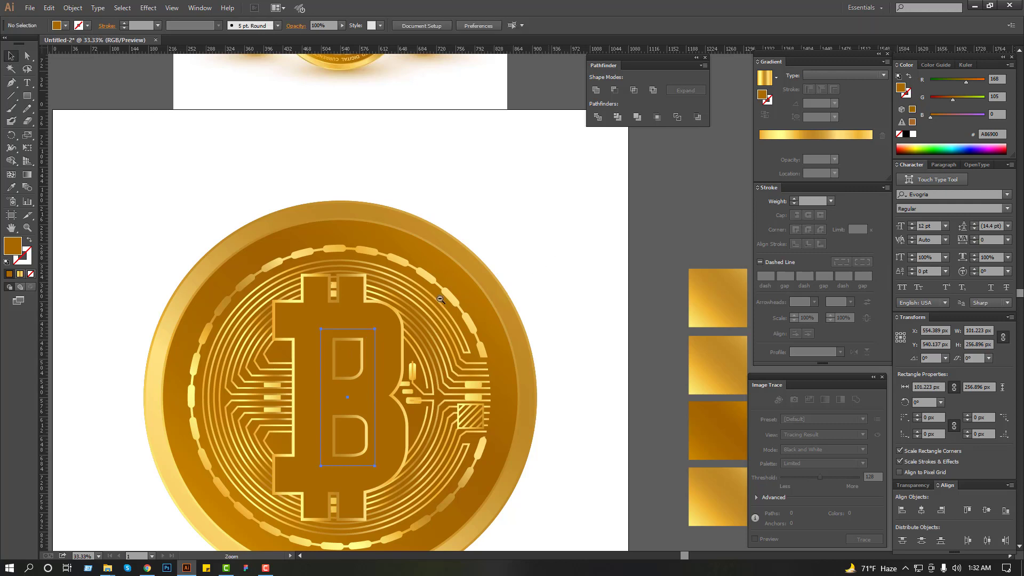
Recolor the B symbol's fill to the dark brown 793400 sampled with the Eyedropper from the reference image's central coin.
{"action": "key", "text": "ctrl+minus"}
{"action": "key", "text": "ctrl+minus"}
{"action": "key", "text": "ctrl+minus"}
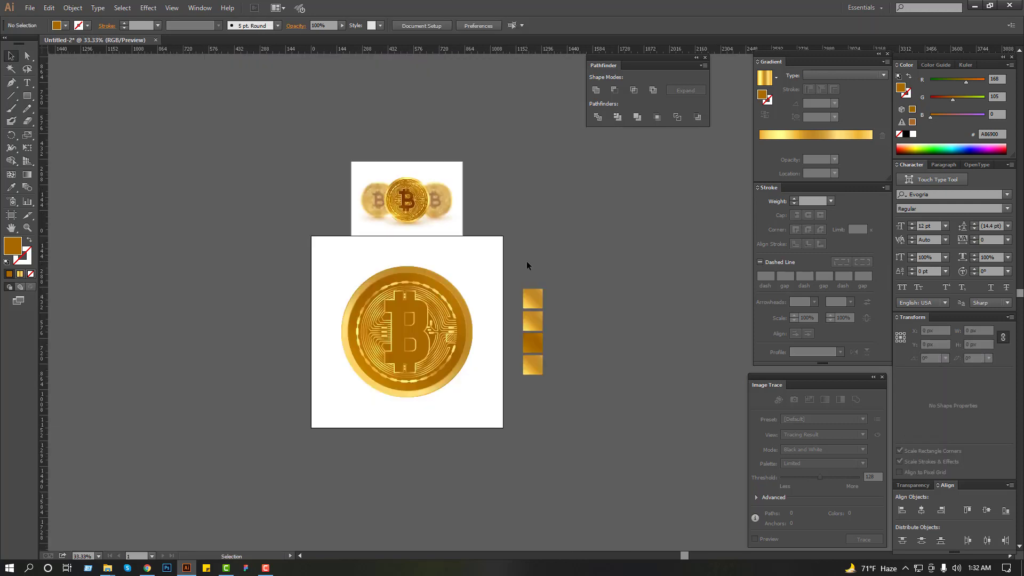
{"action": "key", "text": "ctrl+space"}
{"action": "left_click_drag", "start_coordinate": [298, 219], "coordinate": [592, 406]}
{"action": "left_click", "coordinate": [439, 280]}
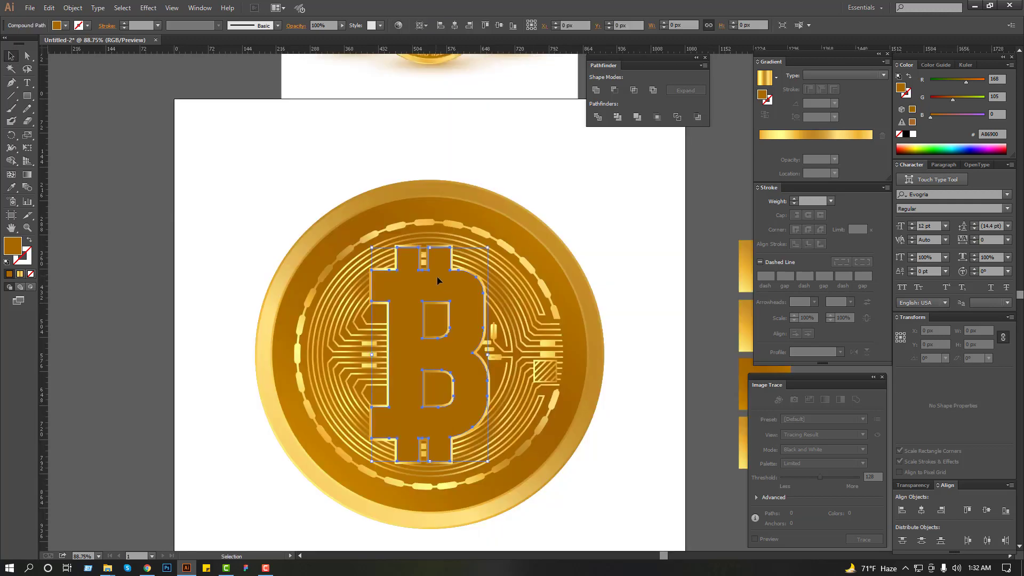
{"action": "key", "text": "i"}
{"action": "left_click_drag", "start_coordinate": [244, 226], "coordinate": [232, 347]}
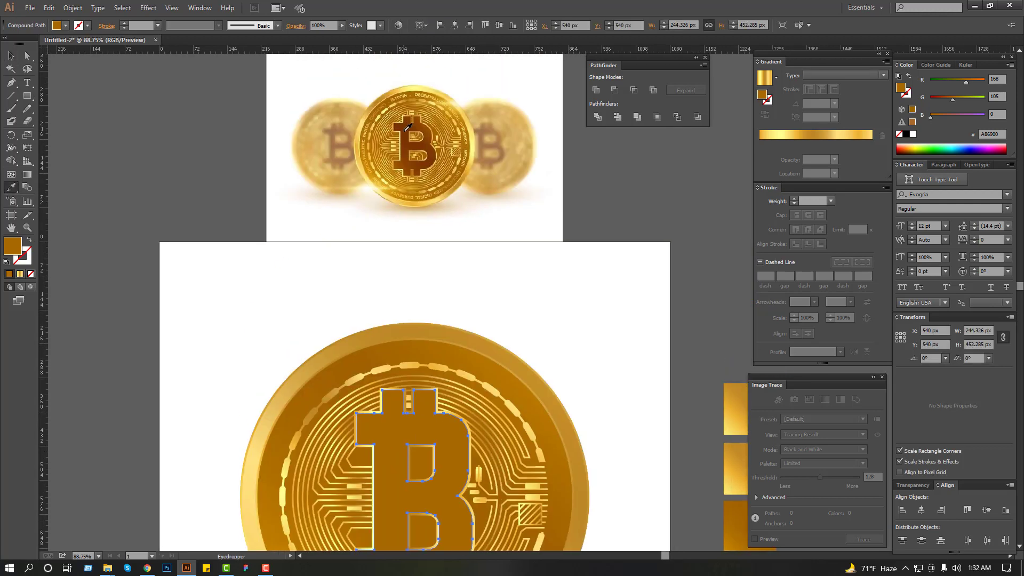
{"action": "left_click", "coordinate": [408, 126]}
{"action": "left_click_drag", "start_coordinate": [390, 225], "coordinate": [385, 238]}
{"action": "left_click", "coordinate": [11, 55]}
{"action": "left_click", "coordinate": [98, 136]}
{"action": "left_click_drag", "start_coordinate": [174, 240], "coordinate": [175, 213]}
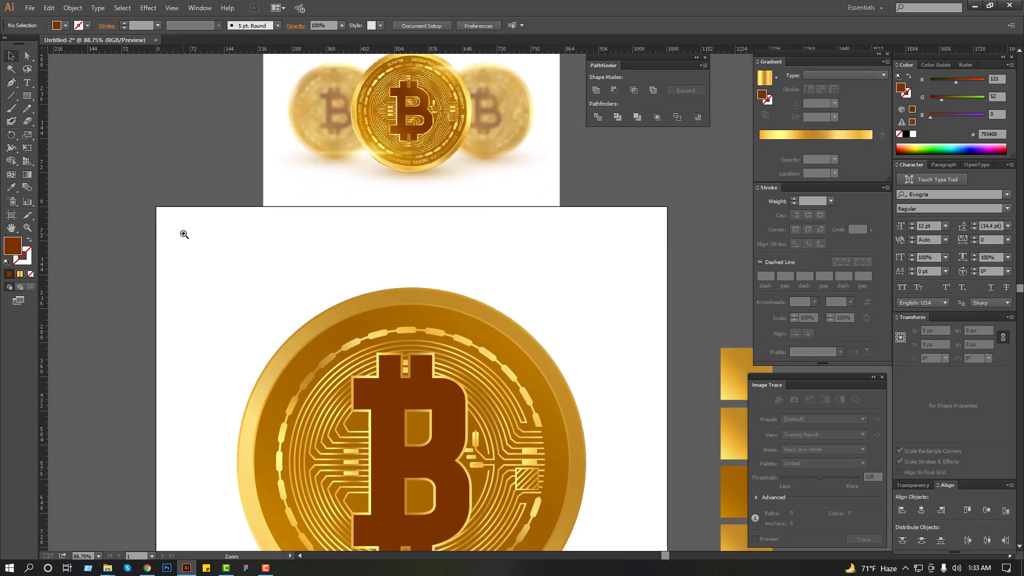
{"action": "left_click", "coordinate": [184, 234], "text": "ctrl+alt"}
{"action": "left_click_drag", "start_coordinate": [493, 320], "coordinate": [517, 322]}
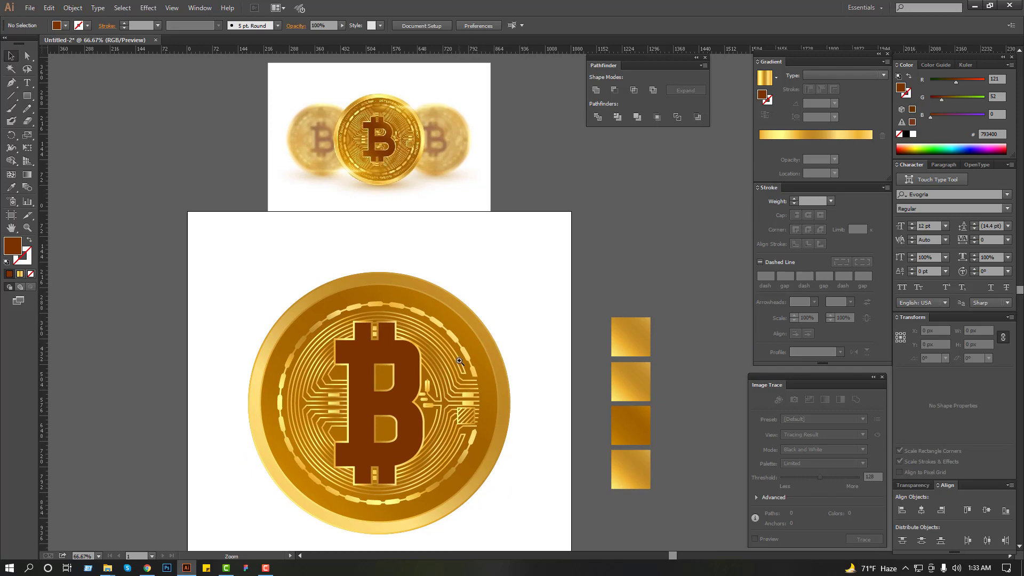
Switch to Chrome, search Google for cryptocurrency, and copy the first sentence of the dictionary definition.
{"action": "left_click", "coordinate": [147, 567]}
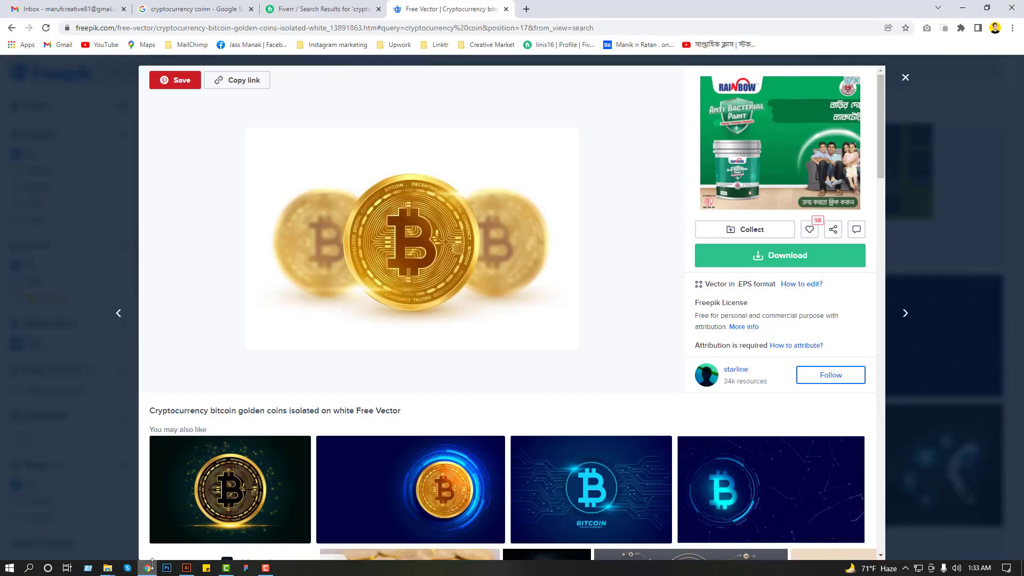
{"action": "left_click", "coordinate": [193, 8]}
{"action": "left_click", "coordinate": [112, 109]}
{"action": "key", "text": "Return"}
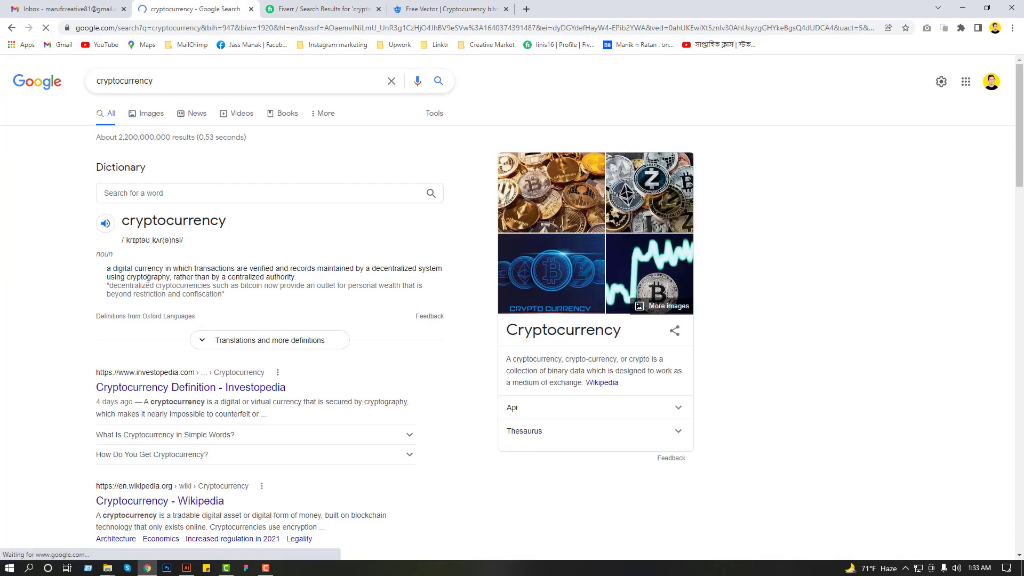
{"action": "left_click_drag", "start_coordinate": [108, 272], "coordinate": [298, 278]}
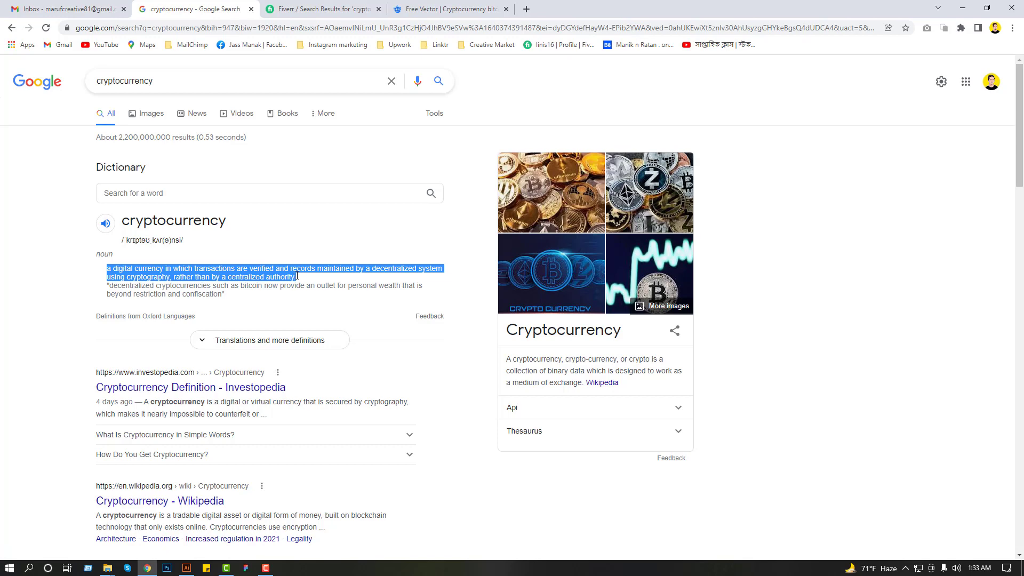
Switch back to Illustrator and draw a circle about 603 px in diameter over the coin with the Ellipse tool.
{"action": "left_click", "coordinate": [186, 567]}
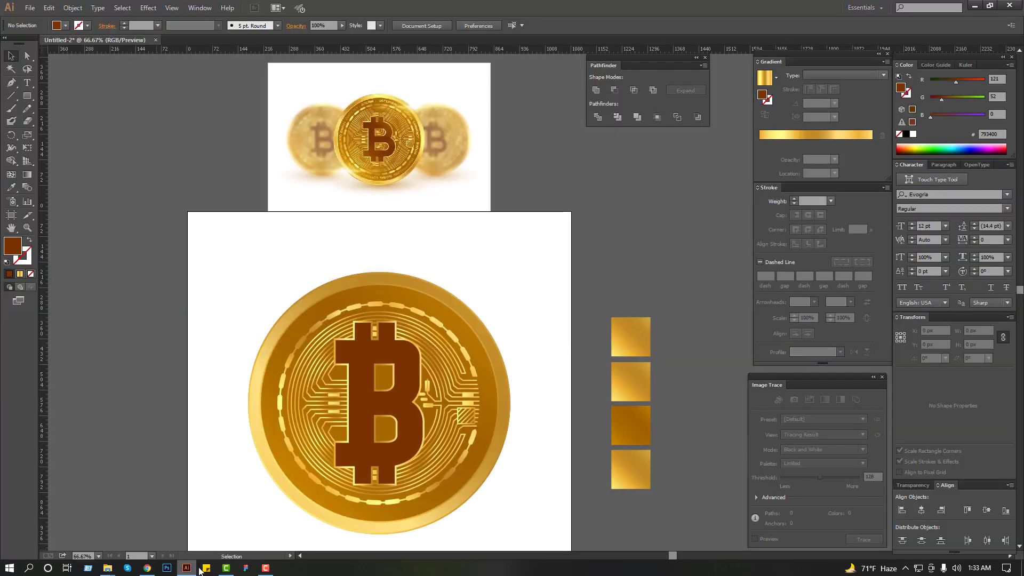
{"action": "left_click_drag", "start_coordinate": [27, 96], "coordinate": [55, 120]}
{"action": "scroll", "coordinate": [358, 250], "scroll_direction": "down", "scroll_amount": 2}
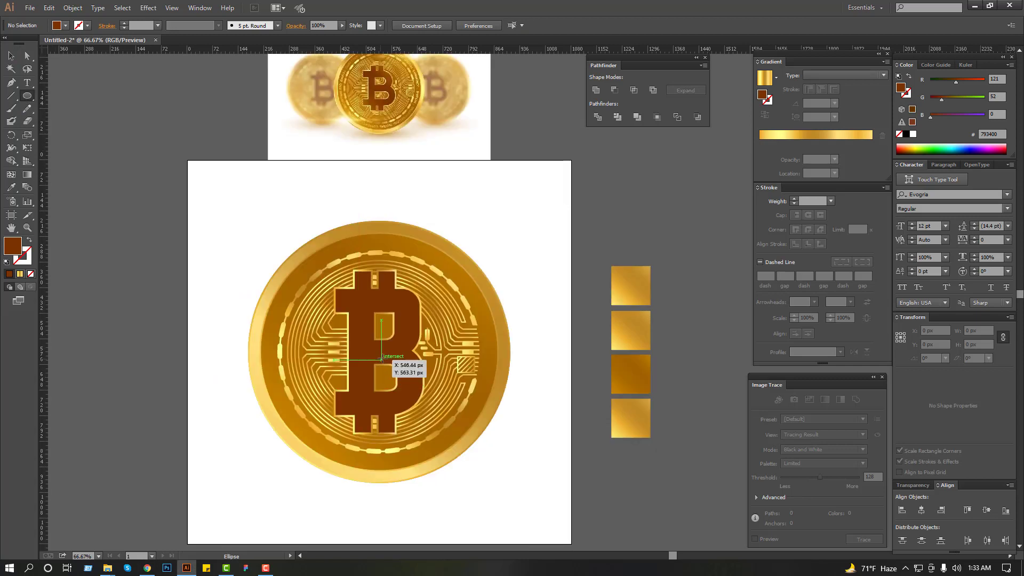
{"action": "left_click_drag", "start_coordinate": [385, 352], "coordinate": [459, 450]}
{"action": "left_click_drag", "start_coordinate": [462, 457], "coordinate": [492, 458]}
Center the new circle horizontally on the coin and swap its dark brown fill to the stroke, leaving it unfilled.
{"action": "key", "text": "v"}
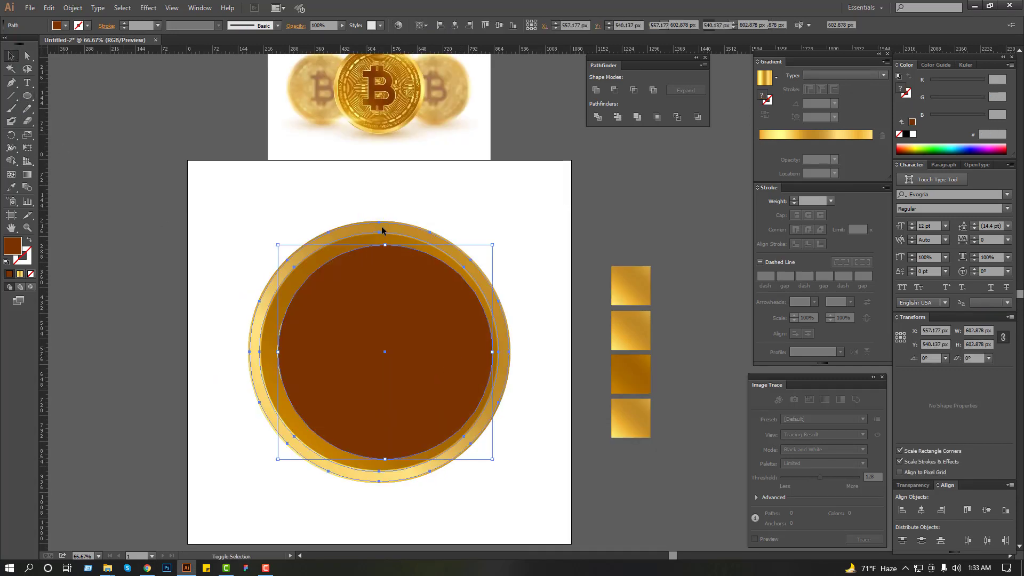
{"action": "left_click", "coordinate": [380, 226], "text": "shift"}
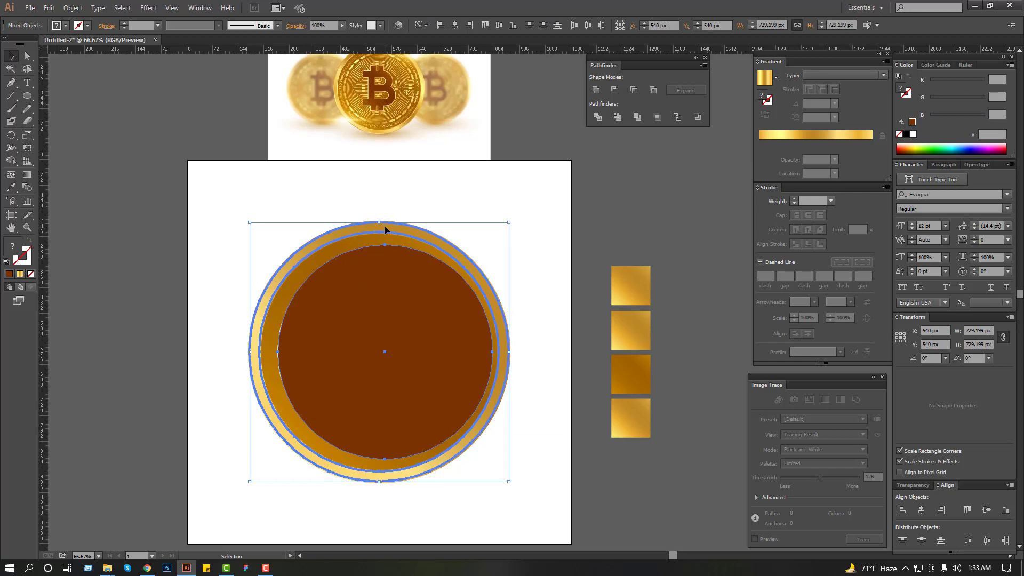
{"action": "left_click", "coordinate": [454, 25]}
{"action": "left_click", "coordinate": [593, 191]}
{"action": "left_click", "coordinate": [401, 259]}
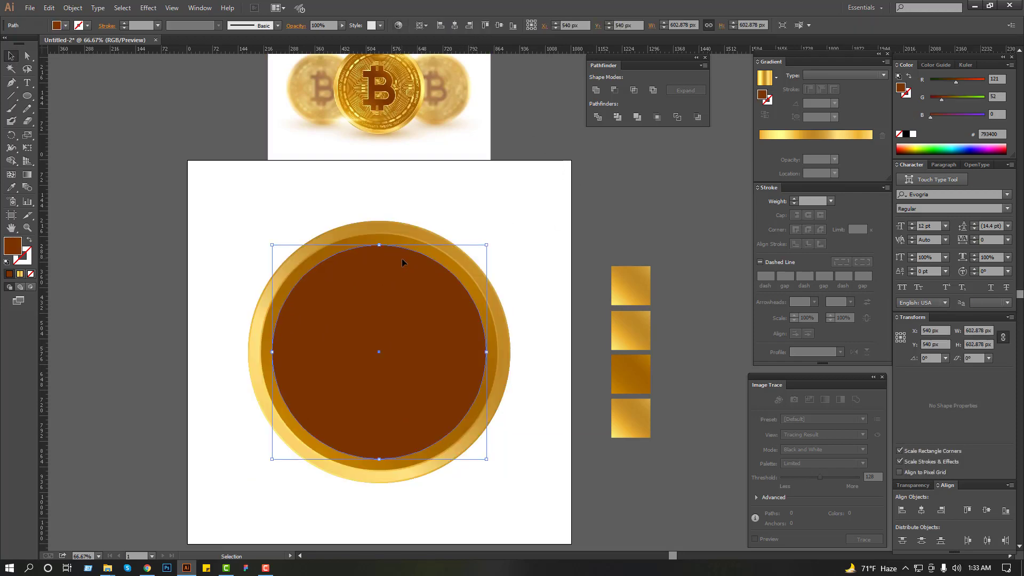
{"action": "left_click", "coordinate": [30, 241]}
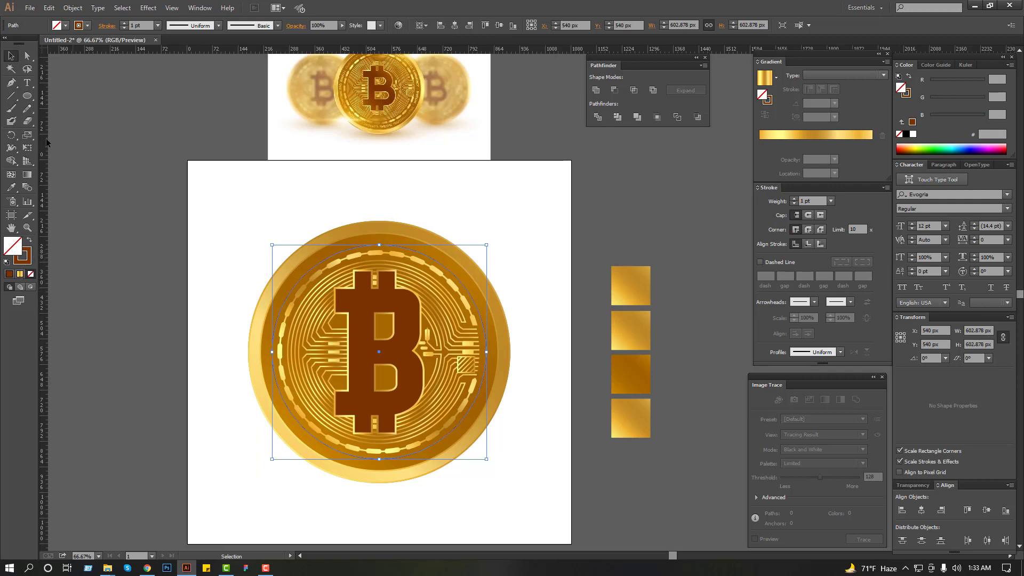
Place the copied cryptocurrency definition along the circle with the Type on a Path tool, starting at its upper-left part.
{"action": "left_click", "coordinate": [30, 86]}
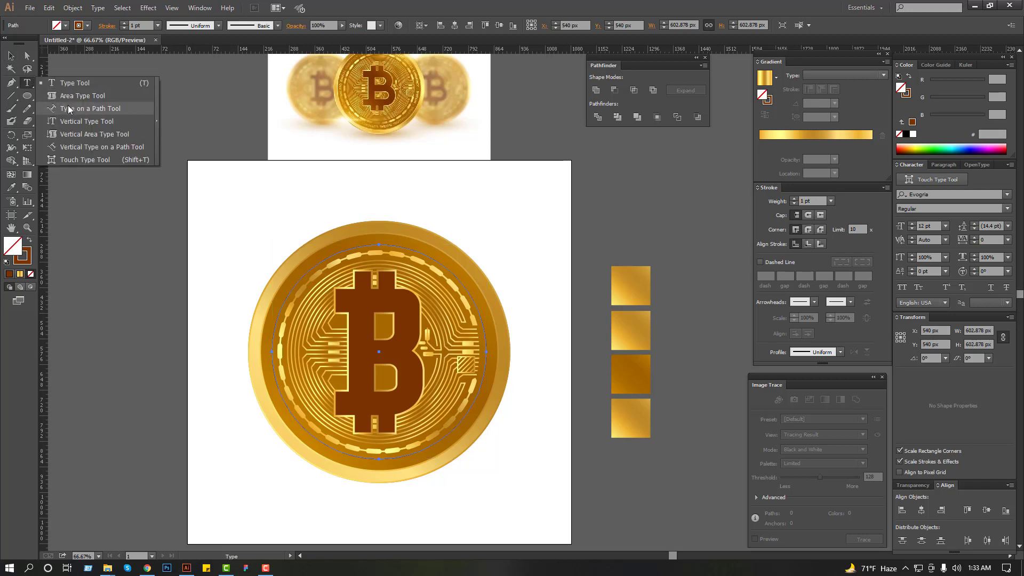
{"action": "left_click", "coordinate": [90, 109]}
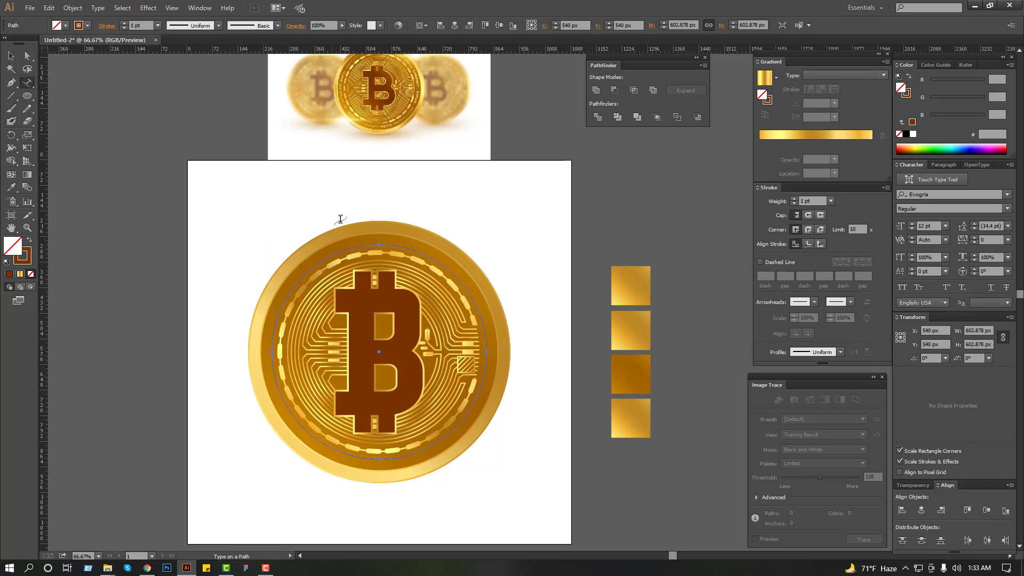
{"action": "left_click", "coordinate": [301, 277]}
{"action": "key", "text": "ctrl"}
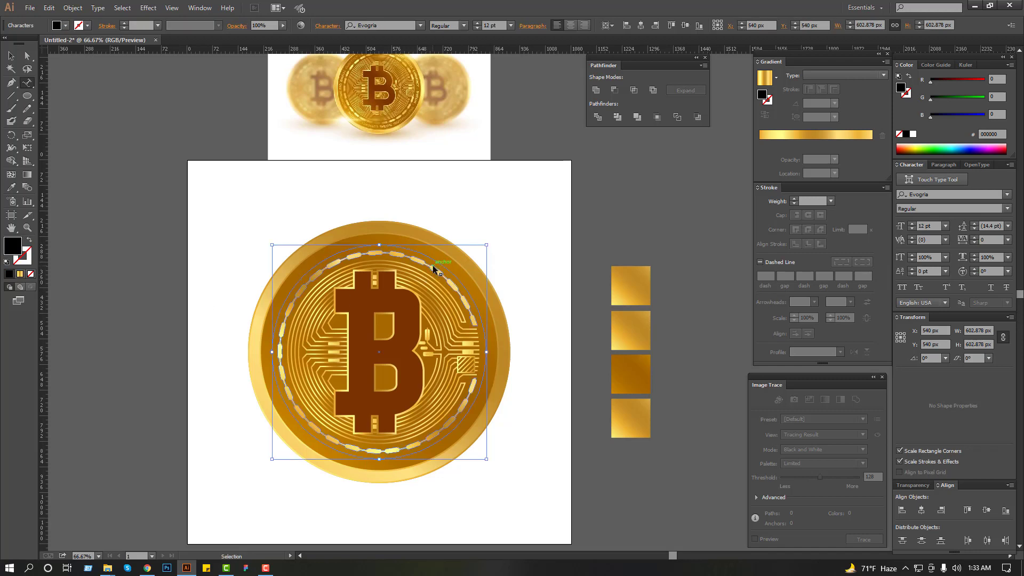
{"action": "type", "text": "A DIGITAL CURRENCY IN WHICH TRANSACTIONS ARE VERIFIED AND RECORDS MAINTAINED BY A DECENTRALIZED SYSTEM USING CRYPTOGRAPHY, RATHER THAN BY A CENTRALIZED AUTHORITY"}
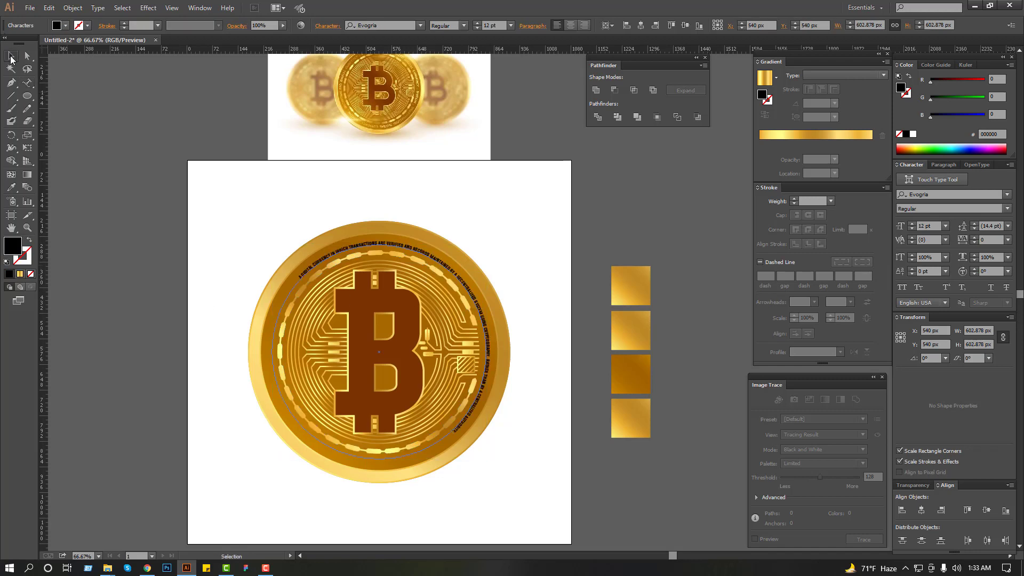
Set the font size of the circular text to 23 pt.
{"action": "left_click", "coordinate": [10, 56]}
{"action": "left_click", "coordinate": [492, 25]}
{"action": "type", "text": "23"}
{"action": "key", "text": "Return"}
{"action": "key", "text": "Up"}
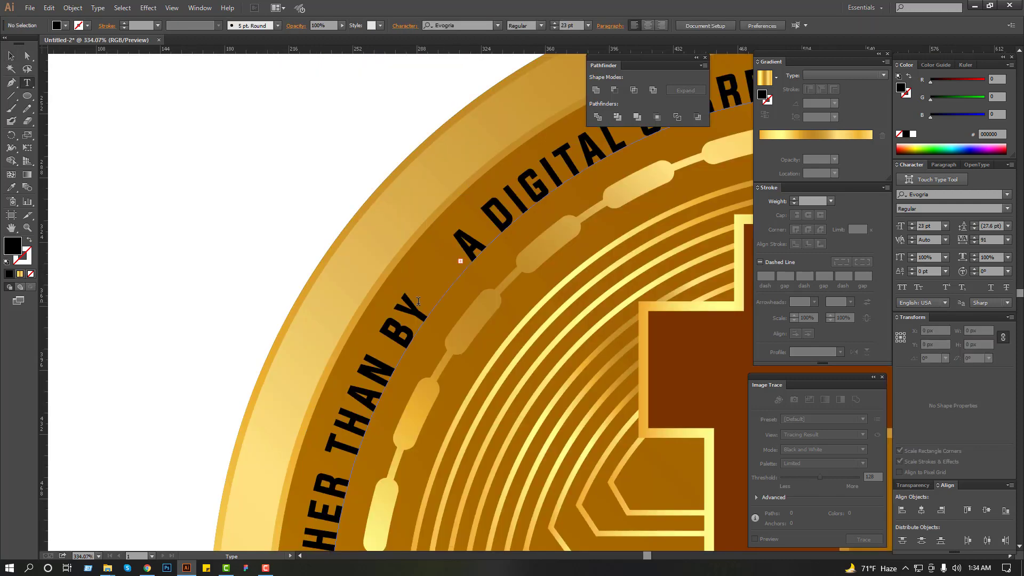
Add a period after "RATHER THAN BY" at the end of the circular text.
{"action": "left_click", "coordinate": [419, 303]}
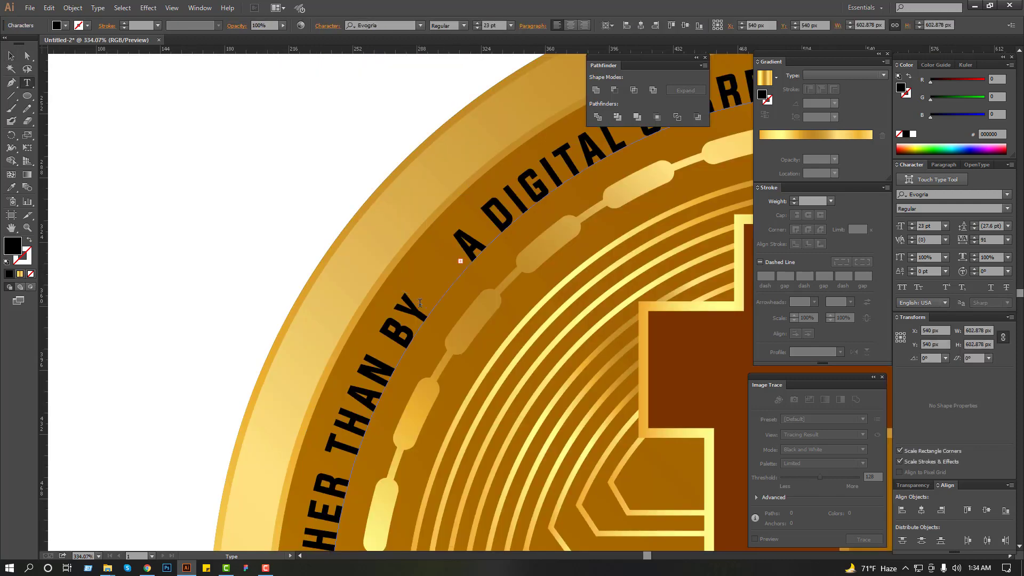
{"action": "type", "text": "."}
{"action": "left_click", "coordinate": [10, 56]}
{"action": "scroll", "coordinate": [178, 197], "scroll_direction": "down", "scroll_amount": 3}
Scale the circular text slightly to about 605 px across and convert it to outlines.
{"action": "left_click_drag", "start_coordinate": [184, 210], "coordinate": [138, 219]}
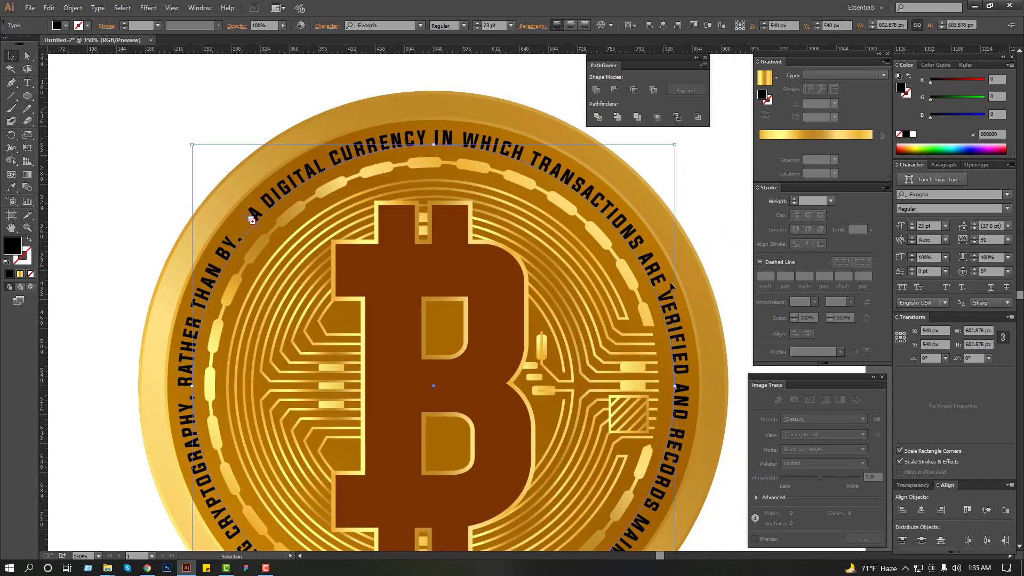
{"action": "left_click_drag", "start_coordinate": [674, 147], "coordinate": [675, 148]}
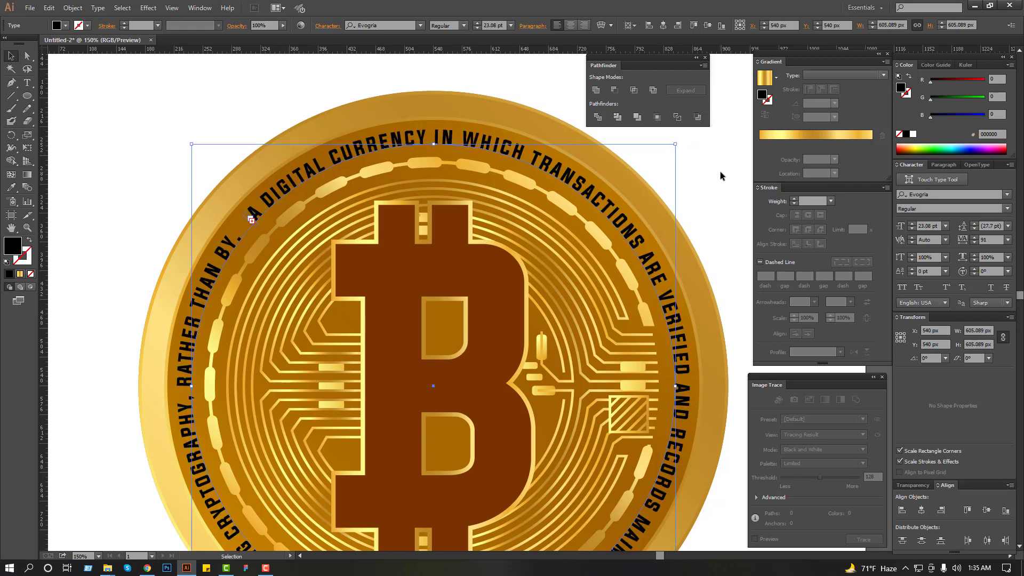
{"action": "left_click", "coordinate": [719, 172]}
{"action": "left_click", "coordinate": [548, 167]}
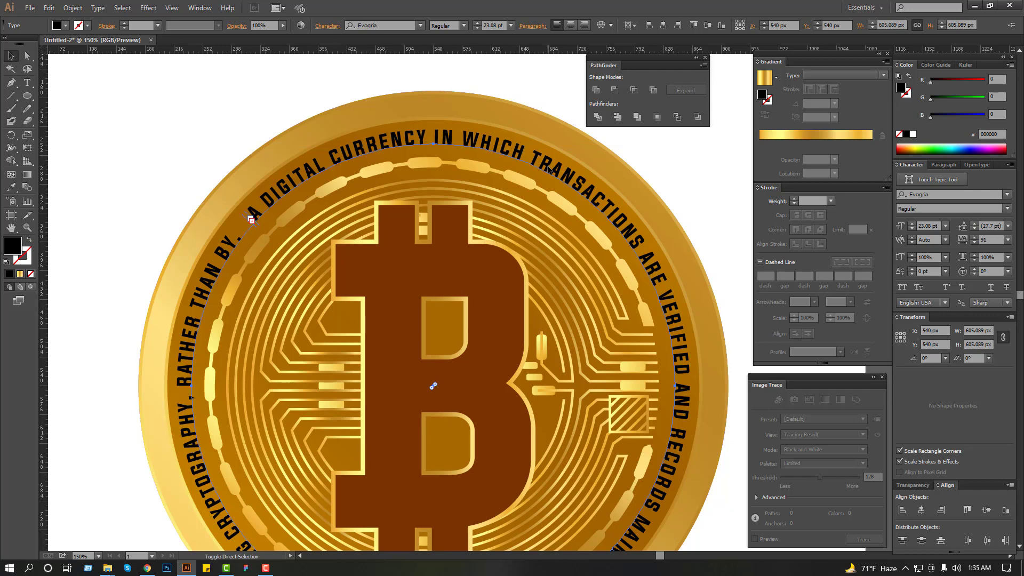
{"action": "key", "text": "ctrl+shift+o"}
{"action": "left_click", "coordinate": [247, 98]}
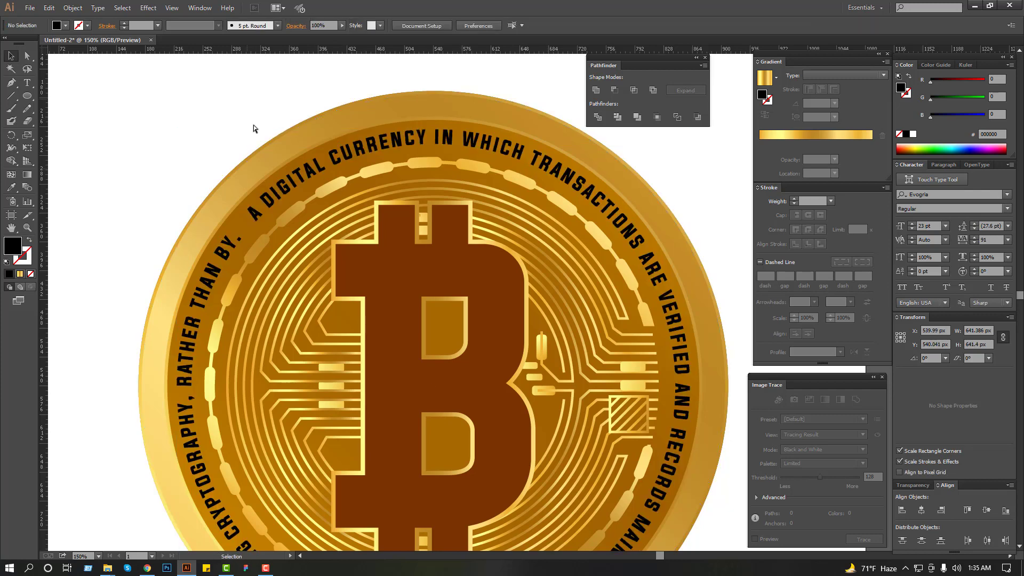
Fill the outlined circular text with the gold gradient sampled from the topmost color swatch beside the artboard.
{"action": "key", "text": "ctrl+minus"}
{"action": "left_click", "coordinate": [494, 208]}
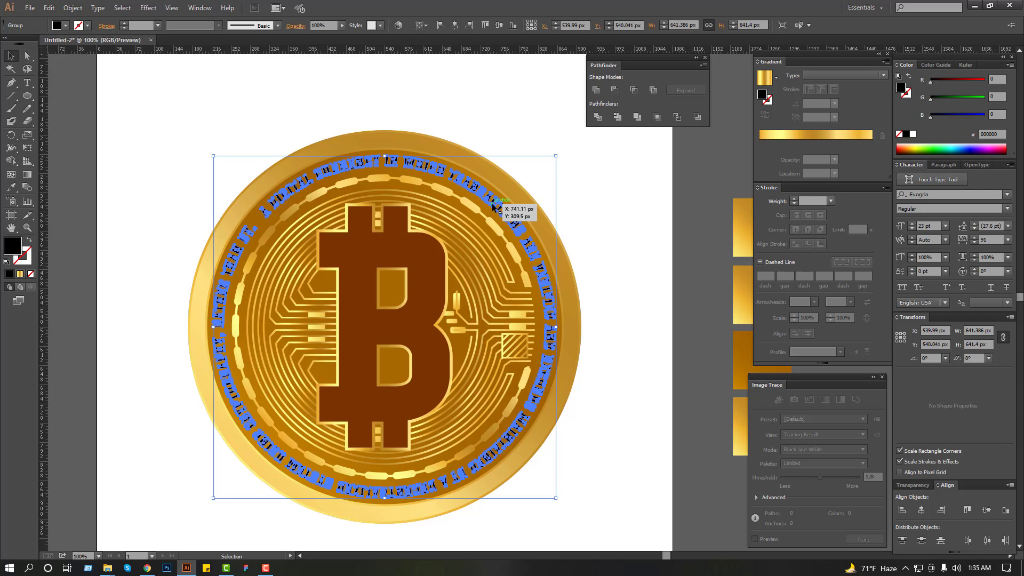
{"action": "left_click", "coordinate": [599, 229]}
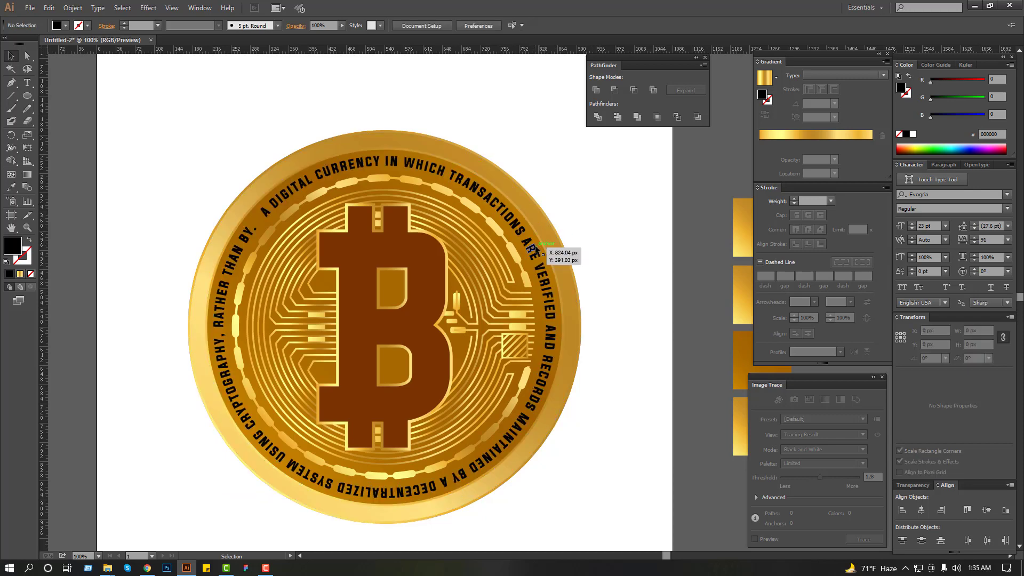
{"action": "left_click_drag", "start_coordinate": [589, 262], "coordinate": [505, 302]}
{"action": "scroll", "coordinate": [510, 250], "scroll_direction": "down", "scroll_amount": 4}
{"action": "left_click_drag", "start_coordinate": [388, 194], "coordinate": [612, 331]}
{"action": "left_click_drag", "start_coordinate": [573, 372], "coordinate": [535, 195]}
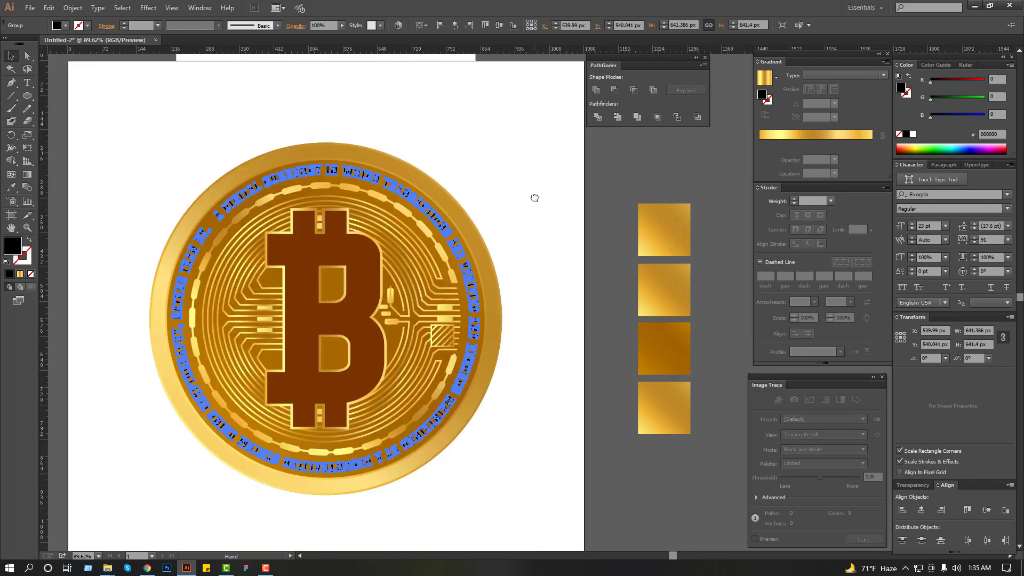
{"action": "left_click", "coordinate": [11, 186]}
{"action": "left_click", "coordinate": [666, 218]}
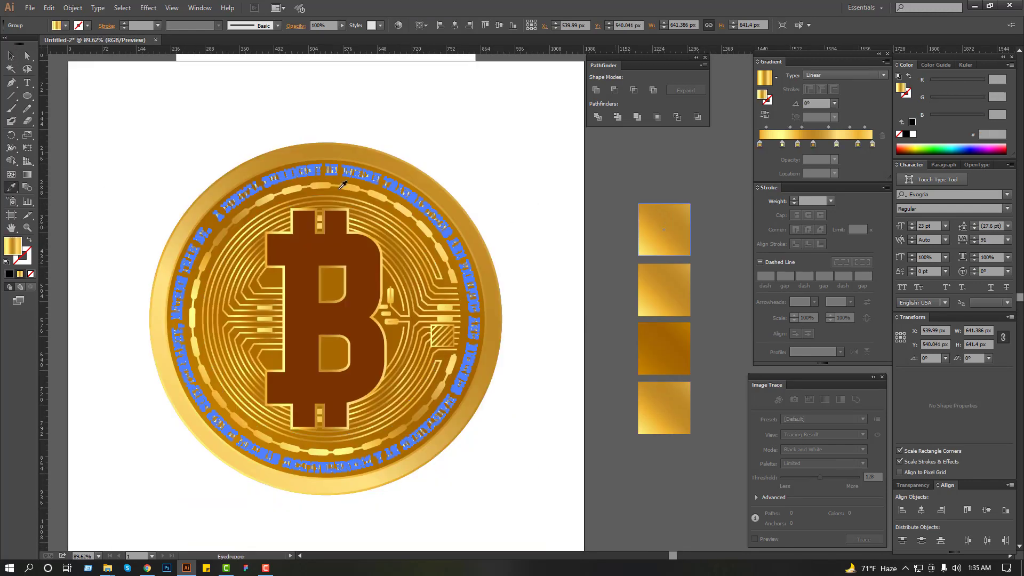
{"action": "left_click", "coordinate": [14, 58]}
{"action": "left_click", "coordinate": [228, 116]}
{"action": "left_click_drag", "start_coordinate": [231, 120], "coordinate": [492, 259]}
{"action": "scroll", "coordinate": [400, 244], "scroll_direction": "down", "scroll_amount": 4}
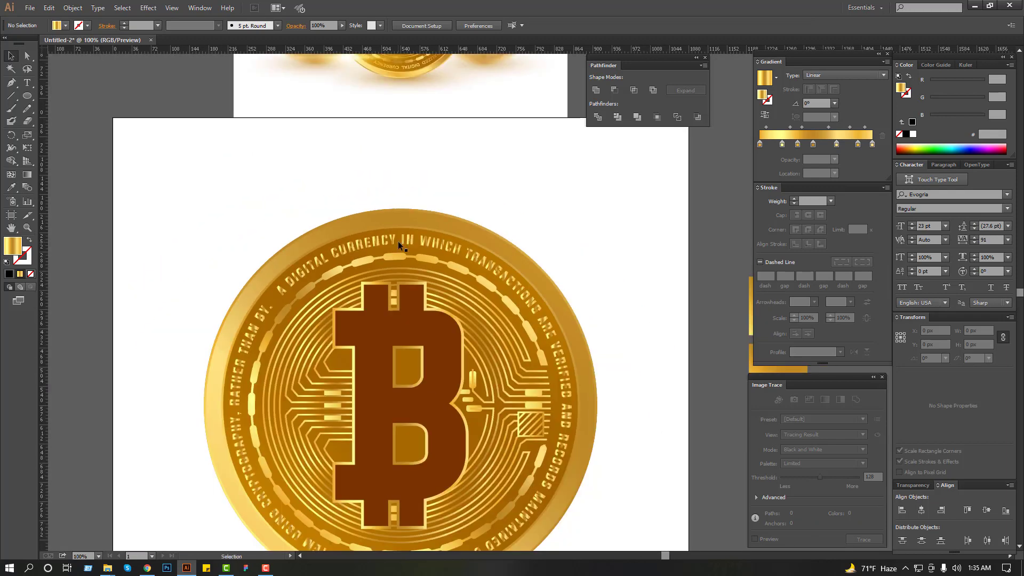
Redraw the circular text's gradient as one diagonal across the whole coin, from lower left to upper right at about 45°.
{"action": "left_click", "coordinate": [397, 241]}
{"action": "scroll", "coordinate": [395, 241], "scroll_direction": "down", "scroll_amount": 2}
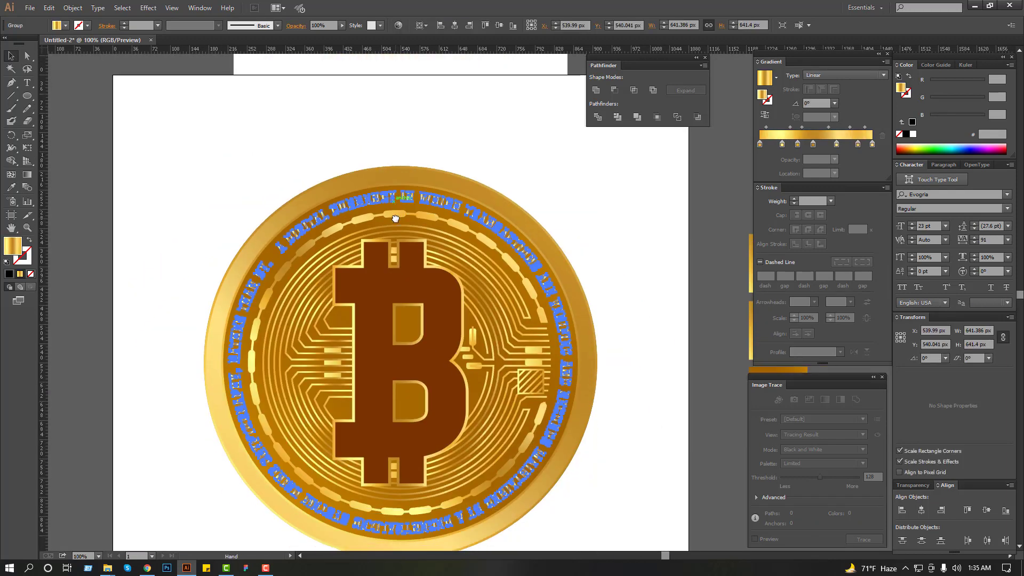
{"action": "left_click", "coordinate": [27, 175]}
{"action": "left_click_drag", "start_coordinate": [269, 497], "coordinate": [542, 230]}
{"action": "left_click", "coordinate": [9, 56]}
{"action": "left_click", "coordinate": [207, 139]}
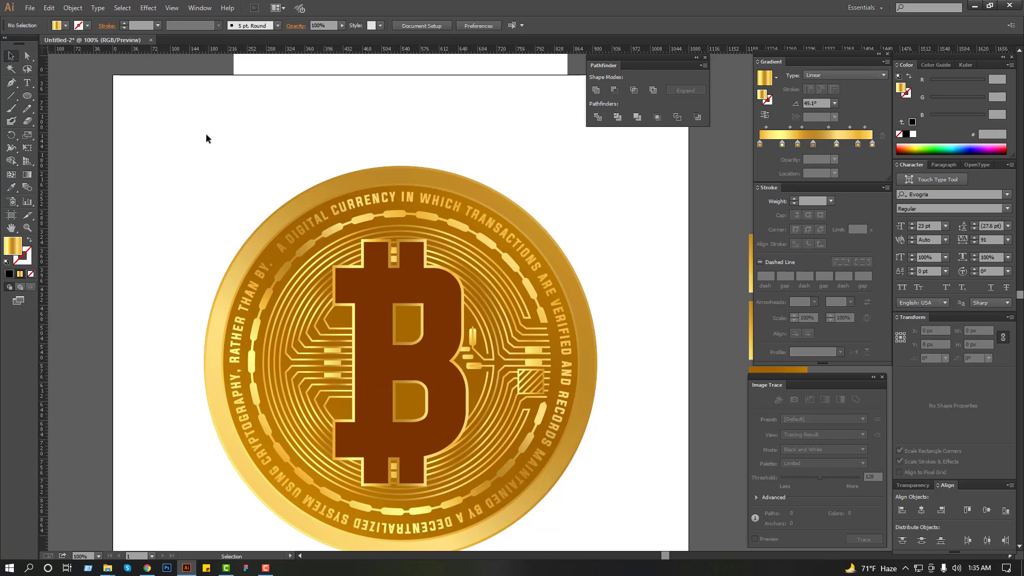
Group all parts of the coin and center the group on the artboard.
{"action": "key", "text": "ctrl+minus"}
{"action": "scroll", "coordinate": [219, 224], "scroll_direction": "up", "scroll_amount": 3}
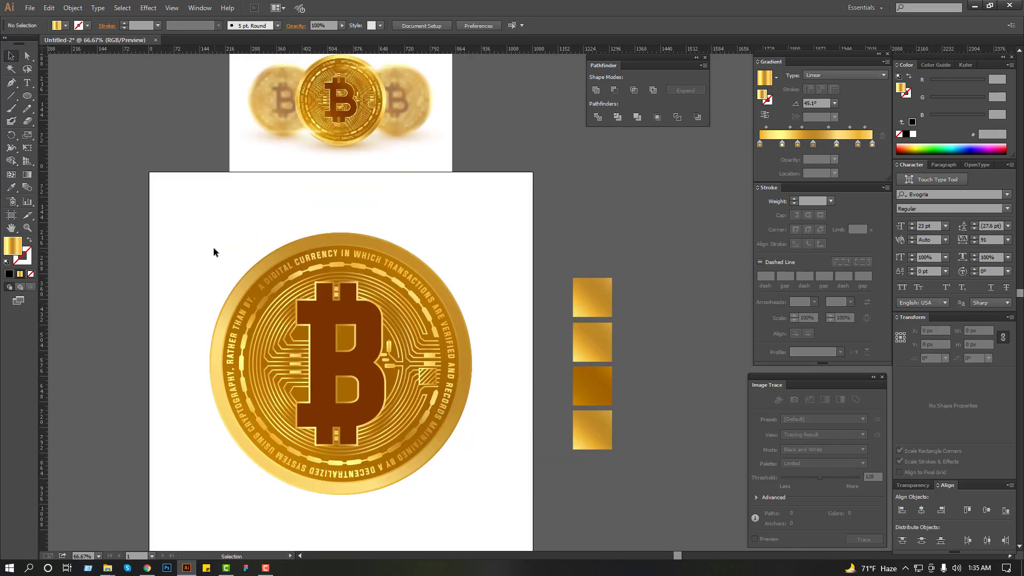
{"action": "left_click_drag", "start_coordinate": [180, 209], "coordinate": [489, 497]}
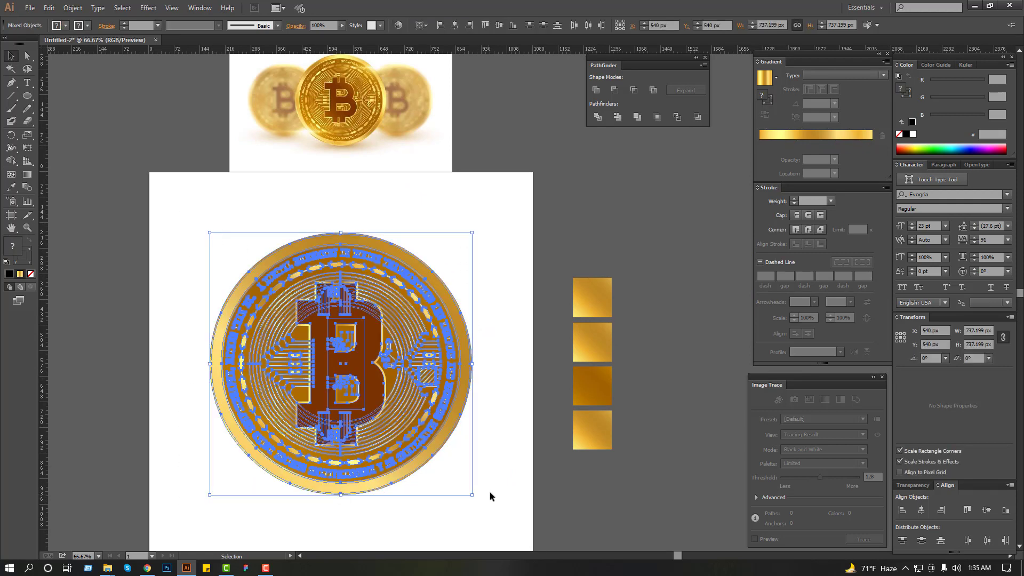
{"action": "key", "text": "ctrl+g"}
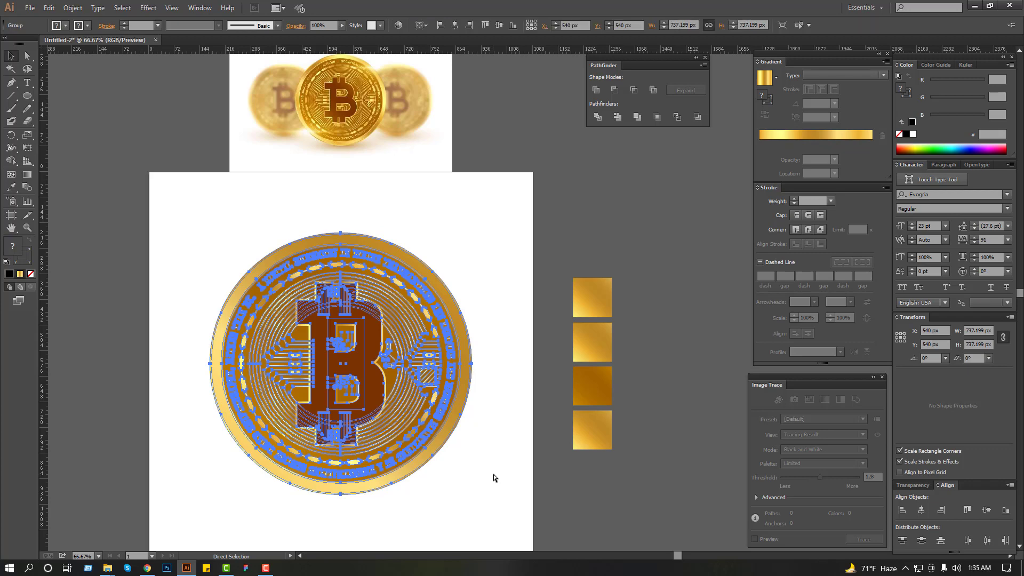
{"action": "left_click", "coordinate": [493, 475]}
{"action": "left_click", "coordinate": [398, 372]}
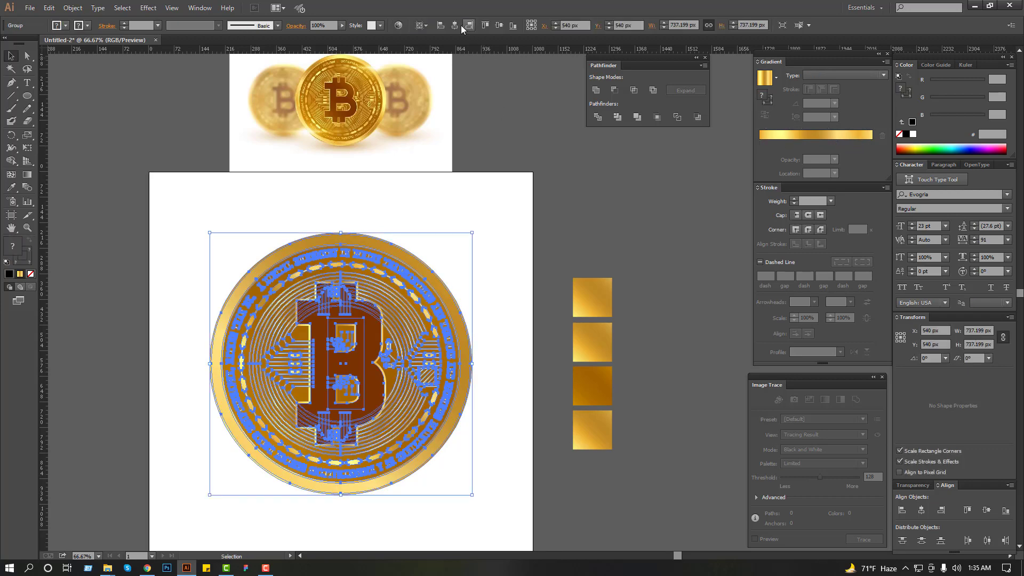
{"action": "left_click", "coordinate": [493, 184]}
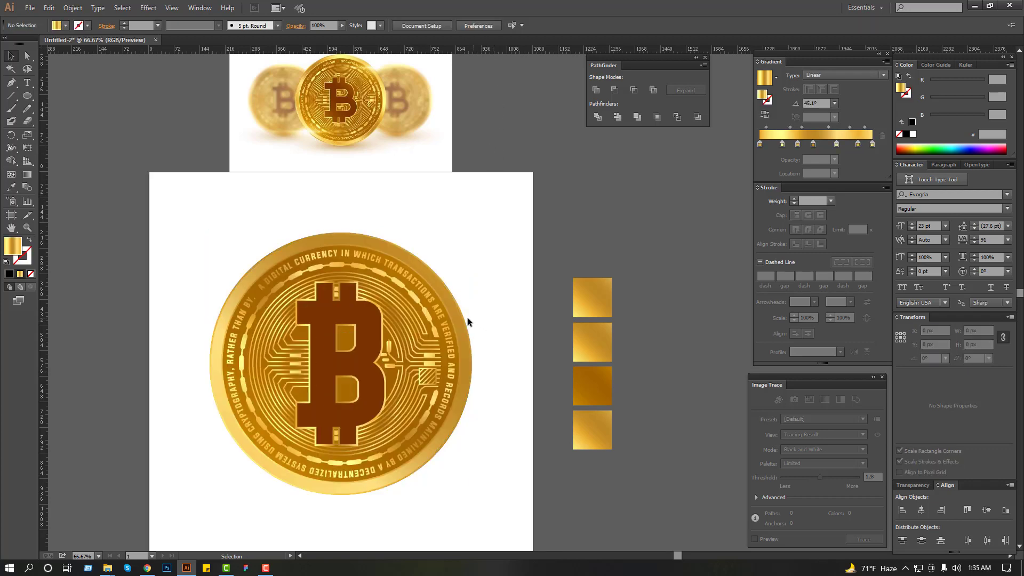
Ungroup the coin and place a same-size copy of its outer disc behind it, filled with the dark gold gradient.
{"action": "left_click", "coordinate": [347, 252]}
{"action": "right_click", "coordinate": [347, 252]}
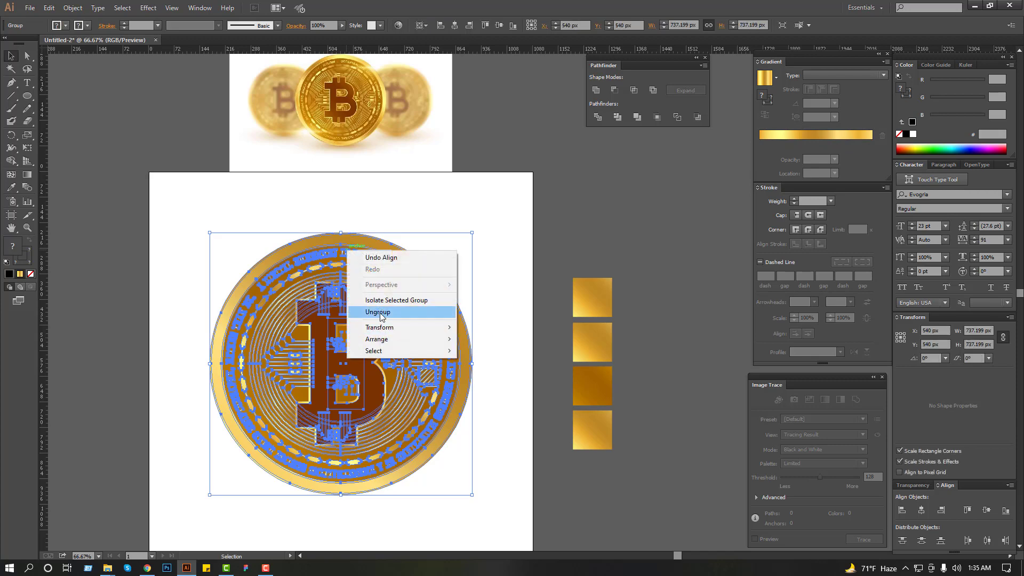
{"action": "left_click", "coordinate": [471, 244]}
{"action": "left_click", "coordinate": [471, 243]}
{"action": "left_click", "coordinate": [382, 258]}
{"action": "right_click", "coordinate": [381, 258]}
{"action": "left_click", "coordinate": [418, 320]}
{"action": "left_click", "coordinate": [460, 285]}
{"action": "left_click", "coordinate": [253, 290]}
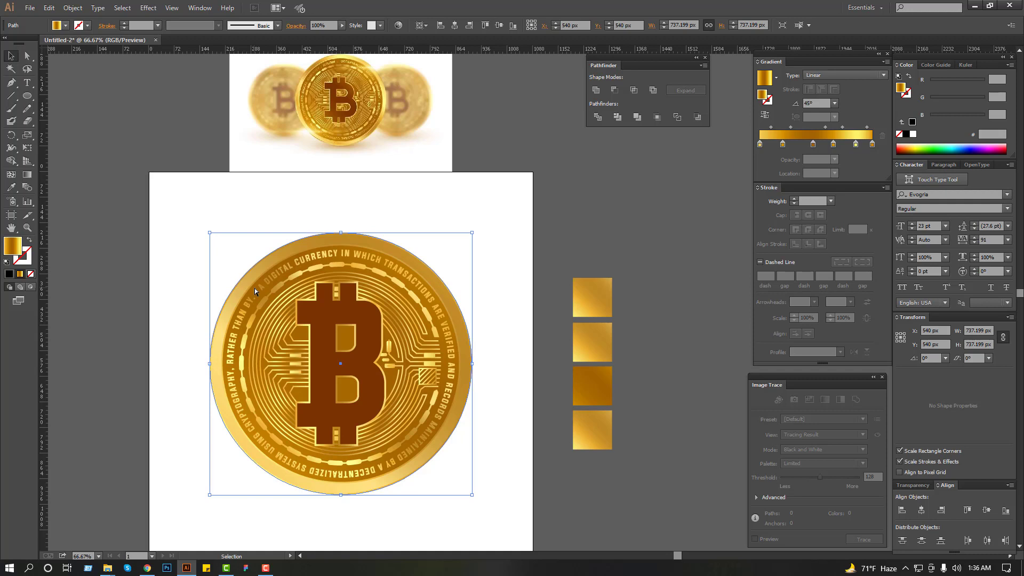
Offset the dark back disc about 25 px to the left and 15 px up to suggest the coin's thickness.
{"action": "key", "text": "shift+Up"}
{"action": "key", "text": "shift+Left"}
{"action": "key", "text": "shift+Up"}
{"action": "key", "text": "shift+Left"}
{"action": "key", "text": "Left"}
{"action": "key", "text": "Left"}
{"action": "key", "text": "Left"}
{"action": "key", "text": "Left"}
{"action": "key", "text": "Left"}
{"action": "key", "text": "Down"}
{"action": "key", "text": "Down"}
{"action": "key", "text": "Down"}
{"action": "key", "text": "Down"}
{"action": "key", "text": "Down"}
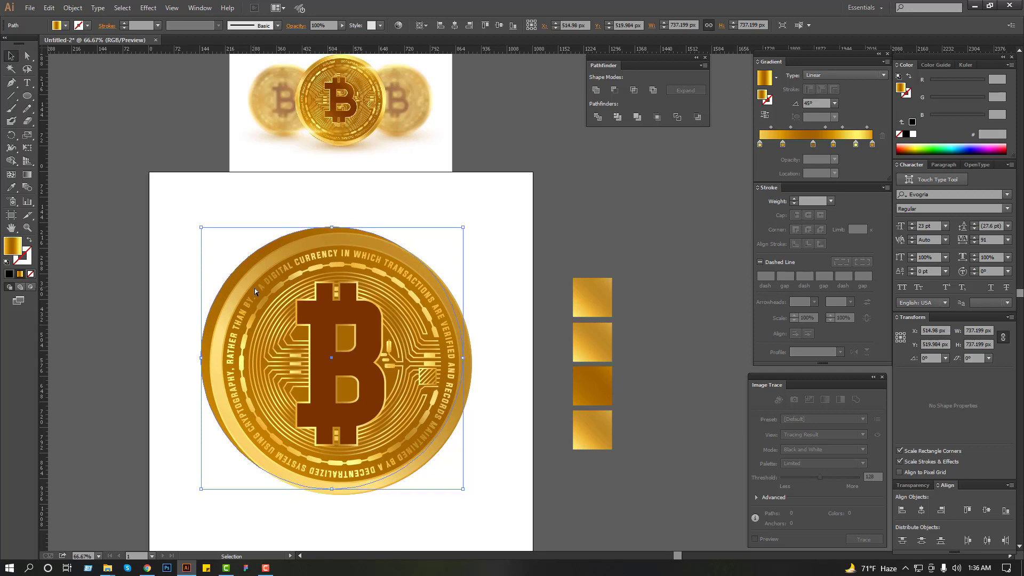
Fill the back disc with the bottom swatch's light gold gradient and redraw it across the disc at about 70.6°.
{"action": "key", "text": "i"}
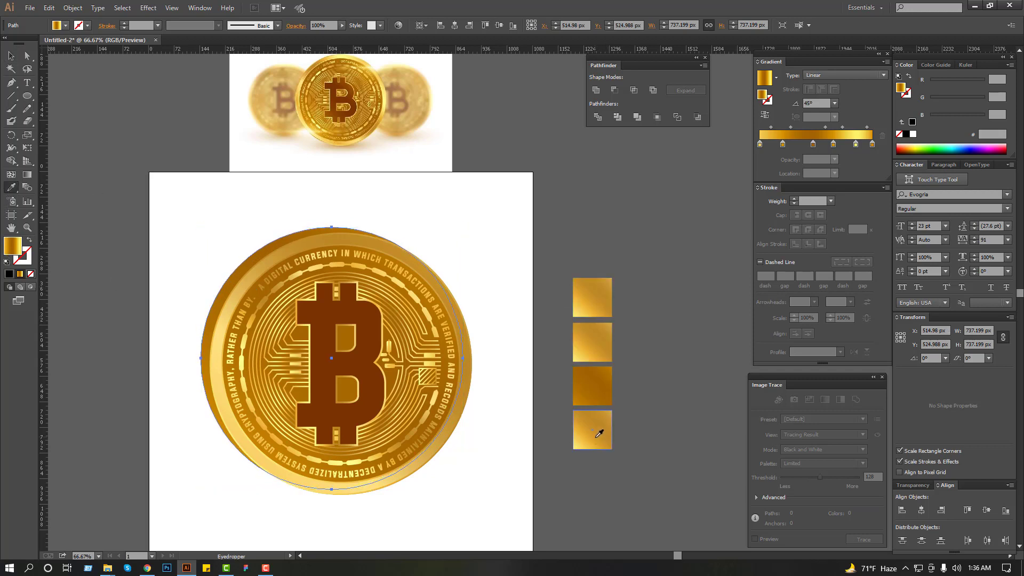
{"action": "left_click", "coordinate": [596, 436]}
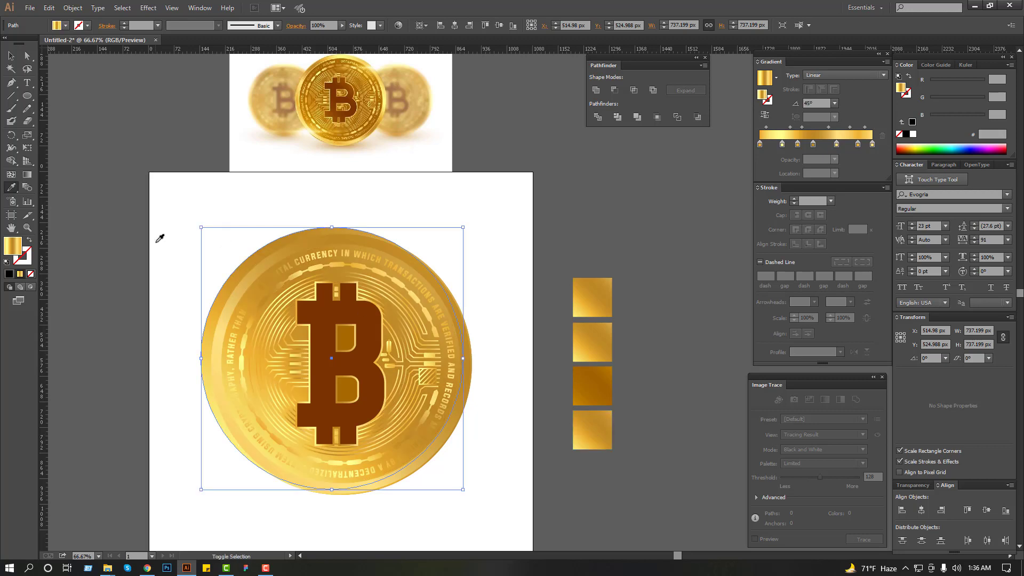
{"action": "key", "text": "ctrl+z"}
{"action": "key", "text": "g"}
{"action": "left_click_drag", "start_coordinate": [211, 290], "coordinate": [230, 304]}
{"action": "mouse_move", "coordinate": [245, 454]}
{"action": "left_mouse_down"}
{"action": "mouse_move", "coordinate": [341, 331]}
{"action": "mouse_move", "coordinate": [402, 280]}
{"action": "left_mouse_up"}
{"action": "mouse_move", "coordinate": [290, 477]}
{"action": "left_mouse_down"}
{"action": "mouse_move", "coordinate": [365, 233]}
{"action": "mouse_move", "coordinate": [375, 234]}
{"action": "left_mouse_up"}
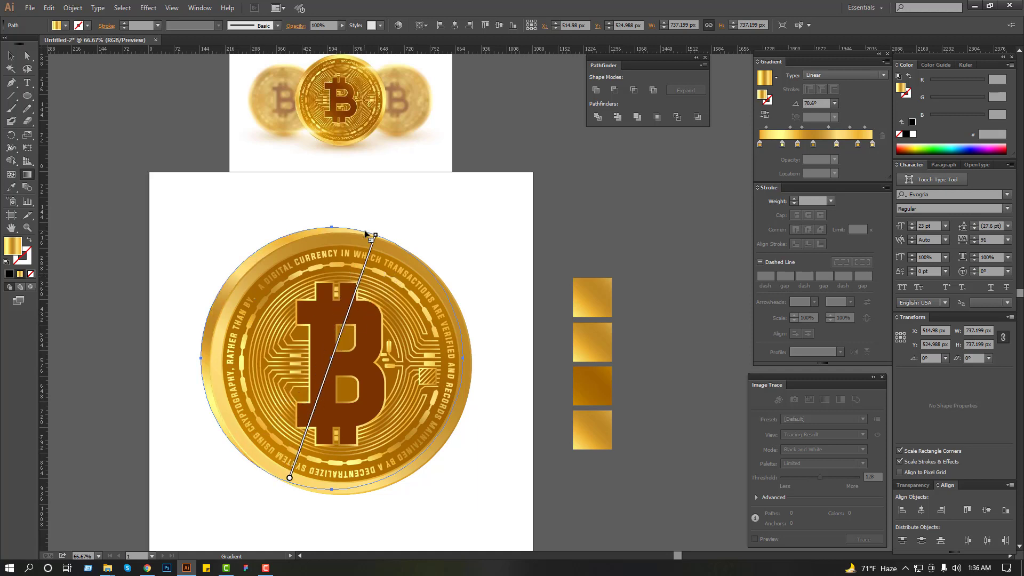
Apply the dark third swatch's gradient to the back disc and enlarge the disc slightly to about 754 px across.
{"action": "left_click", "coordinate": [10, 187]}
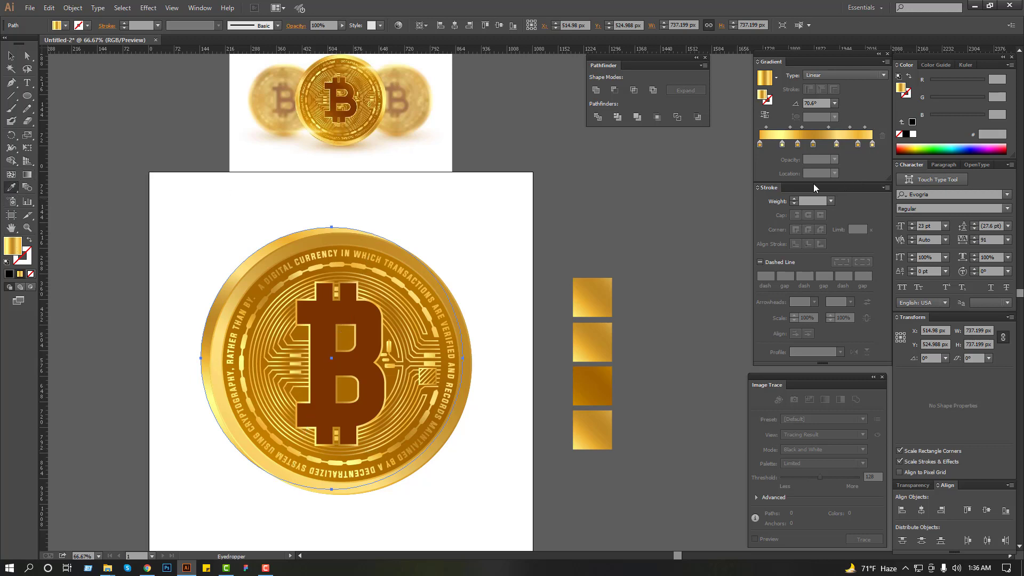
{"action": "left_click", "coordinate": [605, 383]}
{"action": "left_click", "coordinate": [11, 55]}
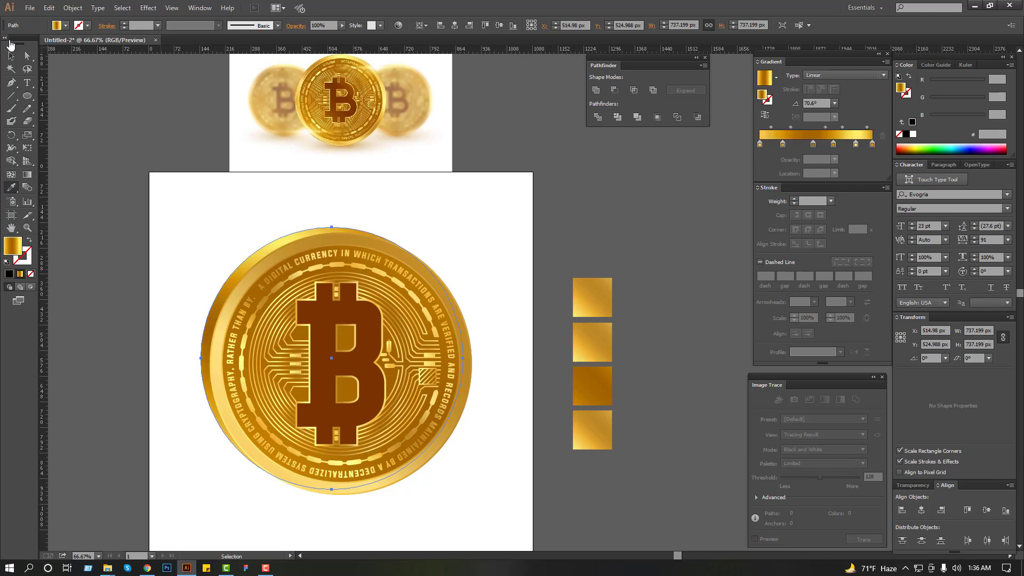
{"action": "left_click_drag", "start_coordinate": [462, 488], "coordinate": [477, 499]}
{"action": "left_click", "coordinate": [507, 404]}
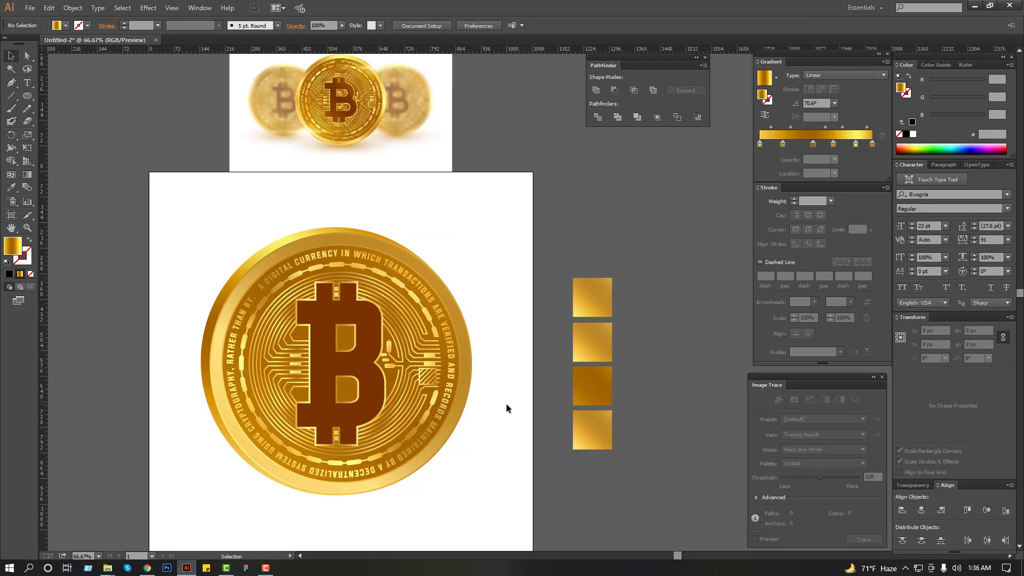
Group the complete coin and delete the reference image above the artboard.
{"action": "left_click_drag", "start_coordinate": [182, 221], "coordinate": [501, 494]}
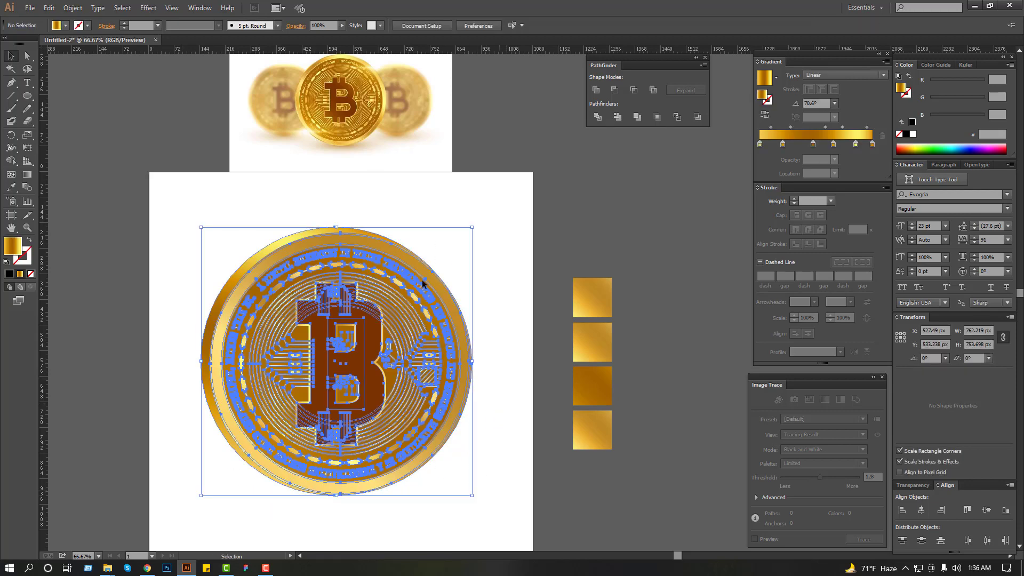
{"action": "left_click", "coordinate": [372, 166]}
{"action": "key", "text": "Delete"}
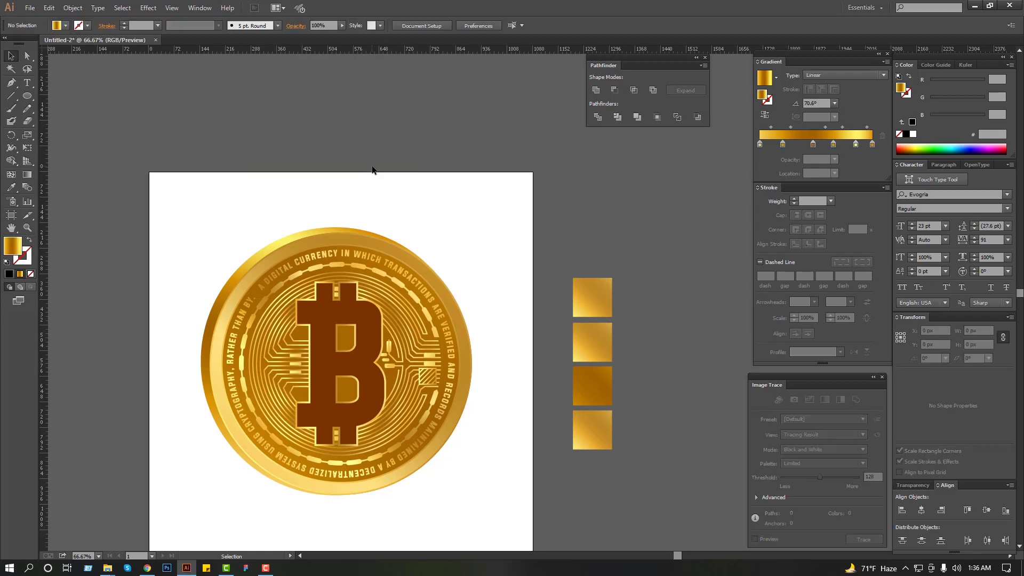
{"action": "left_click", "coordinate": [374, 312]}
{"action": "scroll", "coordinate": [375, 312], "scroll_direction": "down", "scroll_amount": 2}
{"action": "left_click", "coordinate": [516, 196]}
Start saving the document and create and open a new Desktop folder named "Coin design" for it.
{"action": "key", "text": "a"}
{"action": "key", "text": "ctrl+s"}
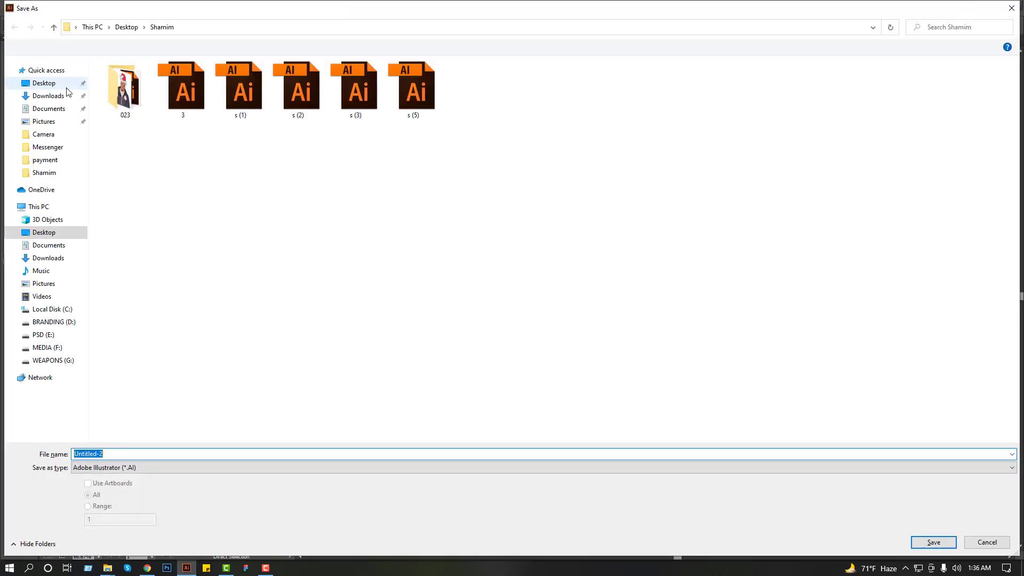
{"action": "right_click", "coordinate": [501, 270]}
{"action": "mouse_move", "coordinate": [638, 382]}
{"action": "left_click", "coordinate": [637, 316]}
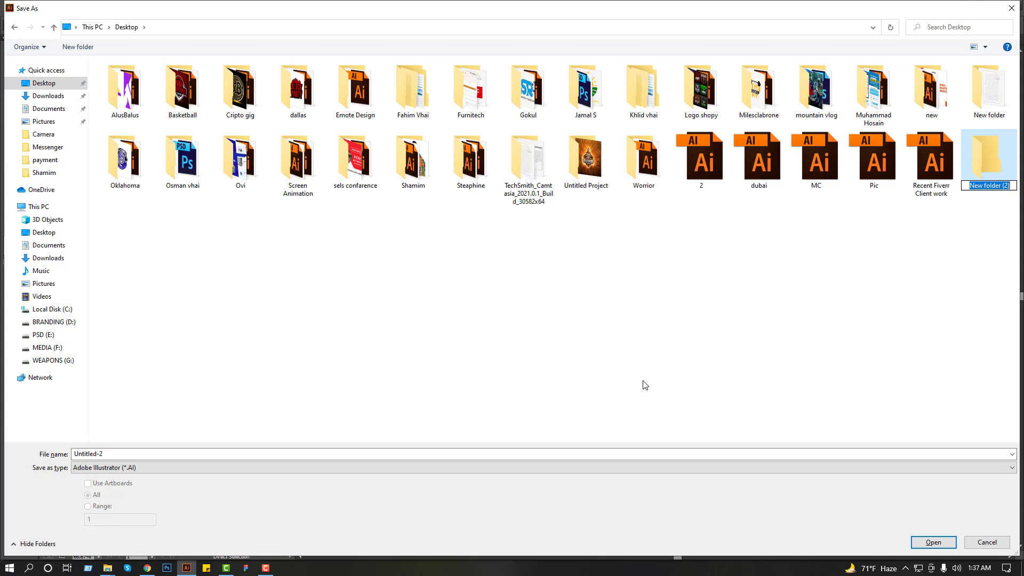
{"action": "type", "text": "COin"}
{"action": "key", "text": "BackSpace"}
{"action": "key", "text": "BackSpace"}
{"action": "key", "text": "BackSpace"}
{"action": "type", "text": "oin design"}
{"action": "key", "text": "Return"}
{"action": "key", "text": "Return"}
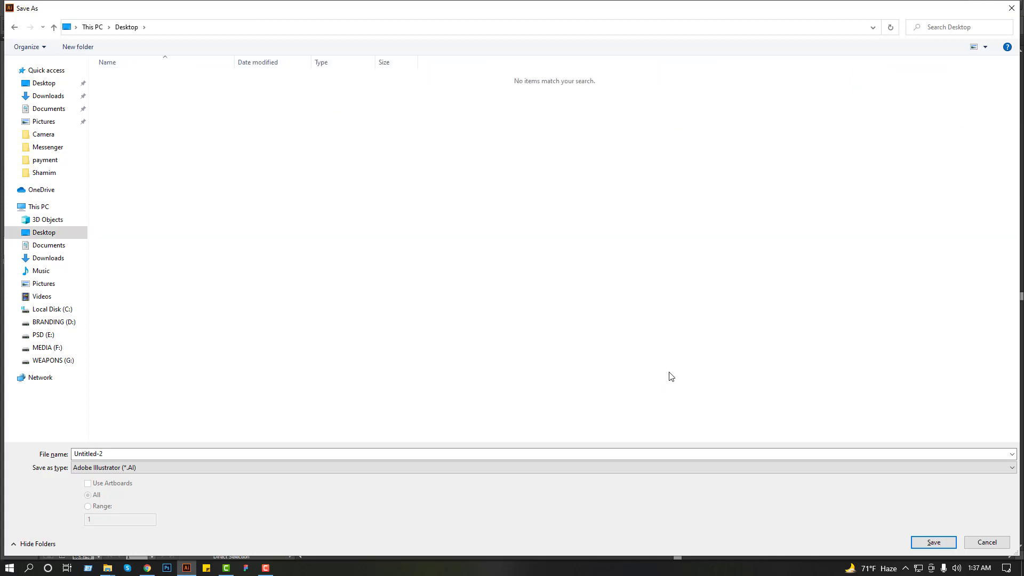
Save the document as 01 in Adobe Illustrator format with the Illustrator CC version and default options.
{"action": "type", "text": "01"}
{"action": "key", "text": "Return"}
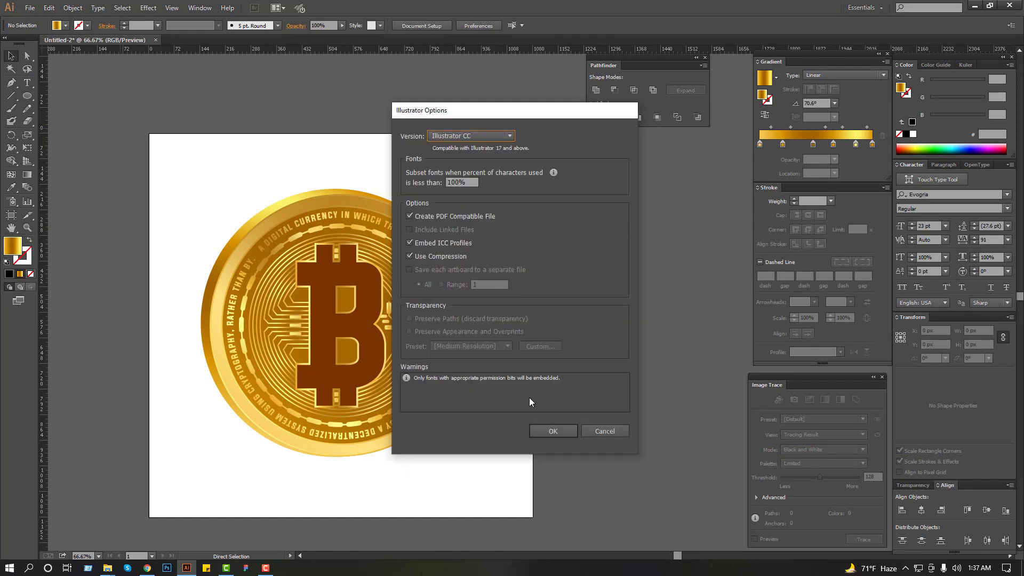
{"action": "left_click", "coordinate": [546, 430]}
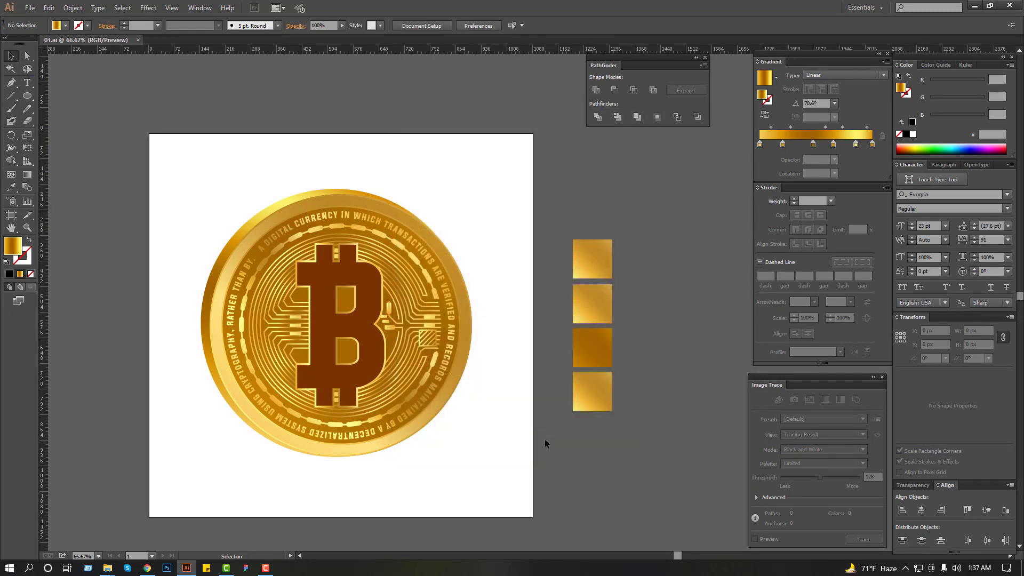
Check the grouping of the coin and examine the finished design up close.
{"action": "left_click", "coordinate": [391, 283]}
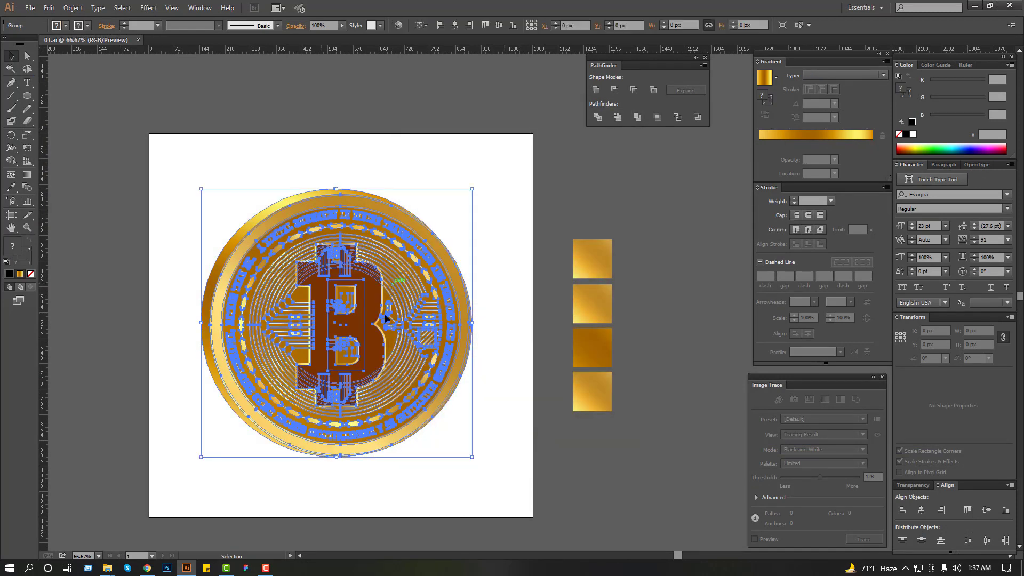
{"action": "left_click", "coordinate": [465, 211]}
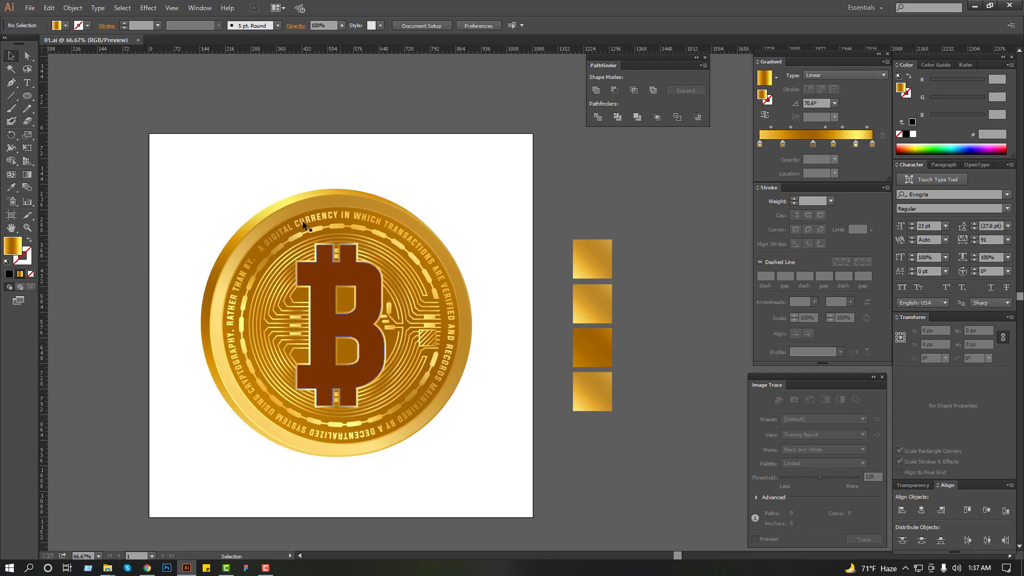
{"action": "left_click_drag", "start_coordinate": [223, 191], "coordinate": [503, 447]}
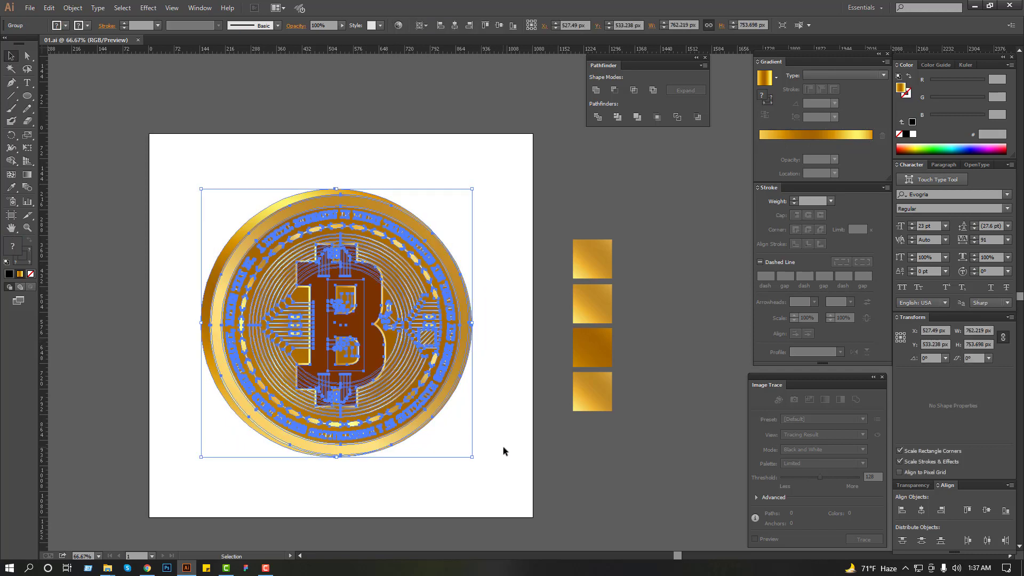
{"action": "left_click", "coordinate": [503, 447]}
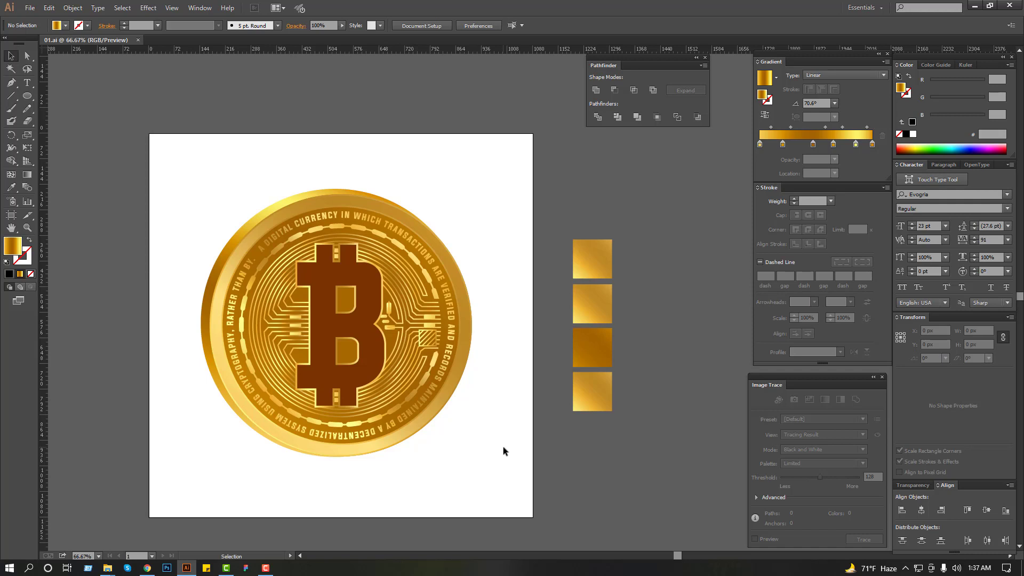
{"action": "left_click", "coordinate": [471, 386], "text": "ctrl"}
{"action": "left_click_drag", "start_coordinate": [464, 381], "coordinate": [555, 537]}
{"action": "left_click", "coordinate": [535, 418], "text": "ctrl"}
{"action": "left_click", "coordinate": [527, 401], "text": "ctrl+alt"}
{"action": "left_click_drag", "start_coordinate": [549, 333], "coordinate": [553, 417]}
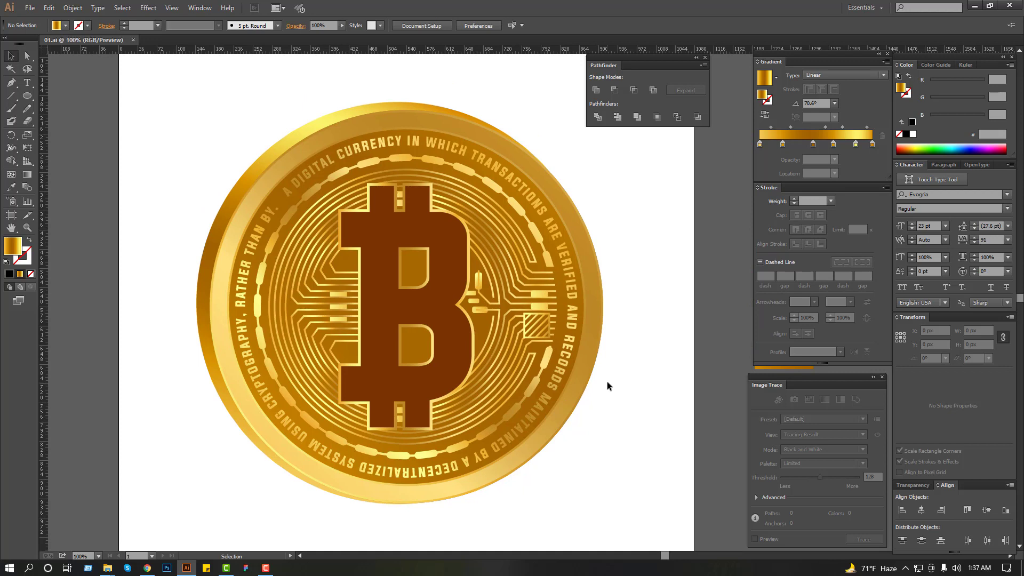